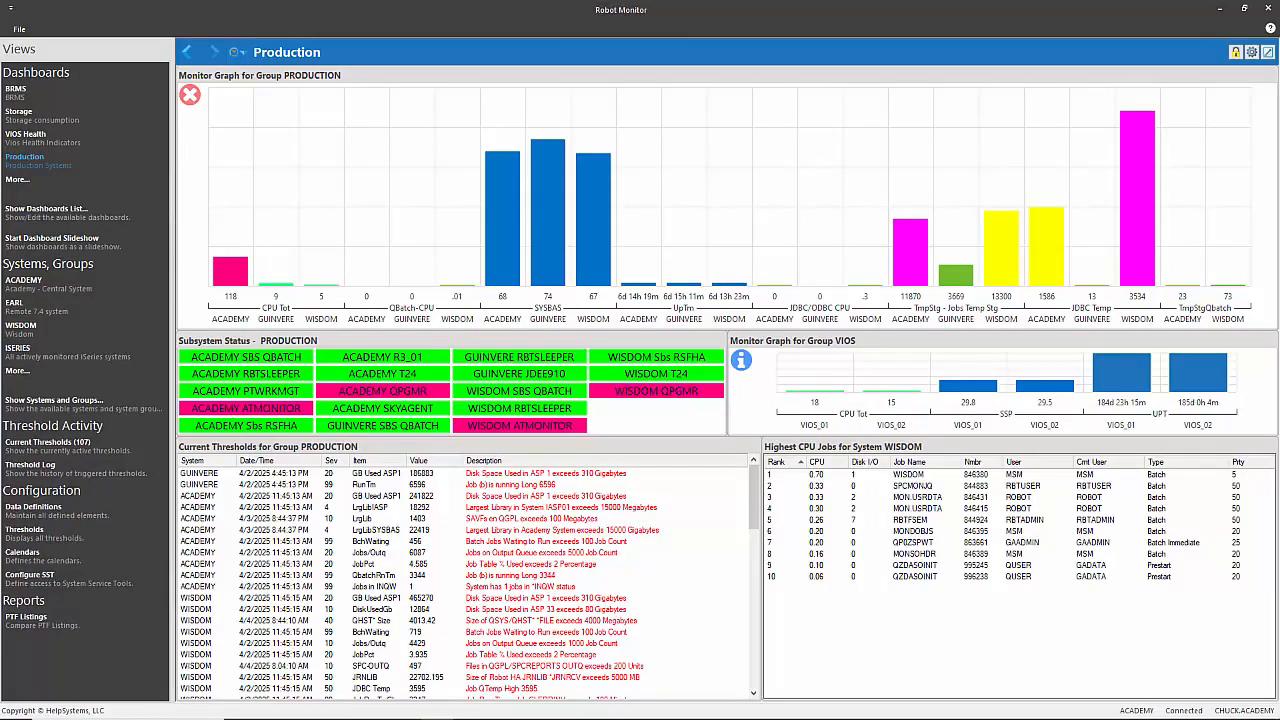
- Switch to the WISDOM terminal session and list its subsystems with the wrksbs command
left_click_drag(2, 92, 766, 118)
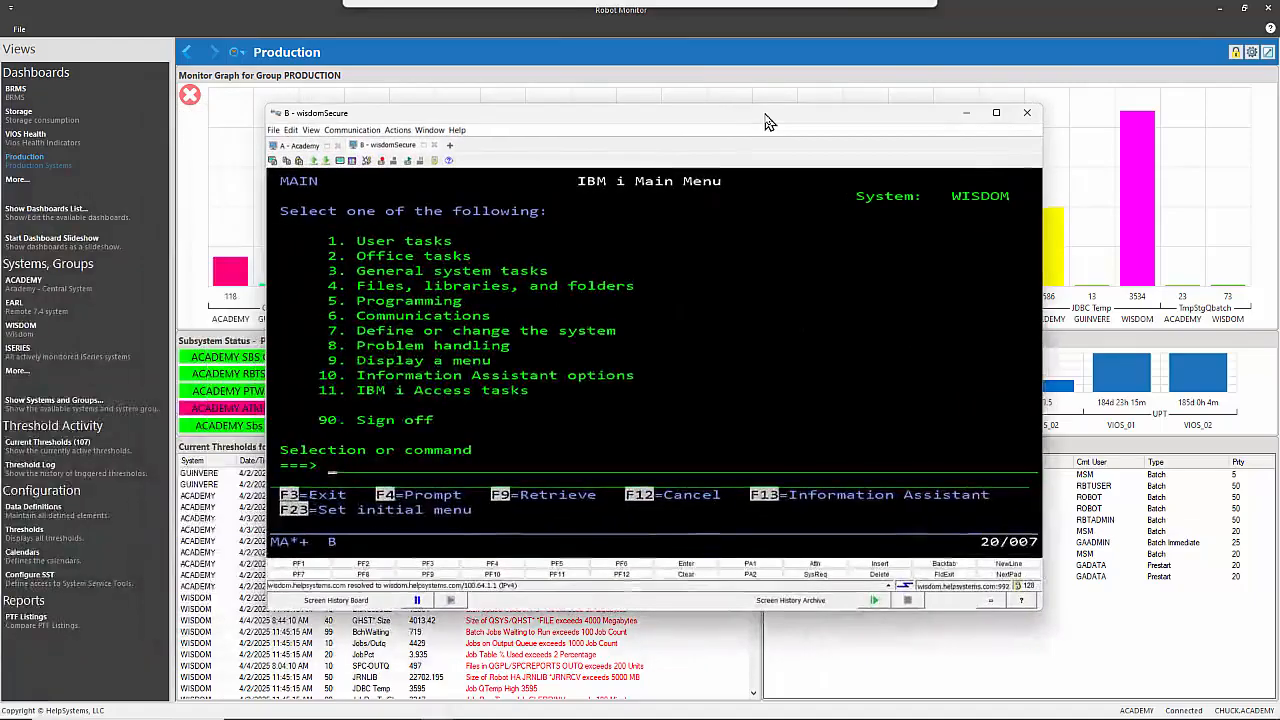
type("wrksbs")
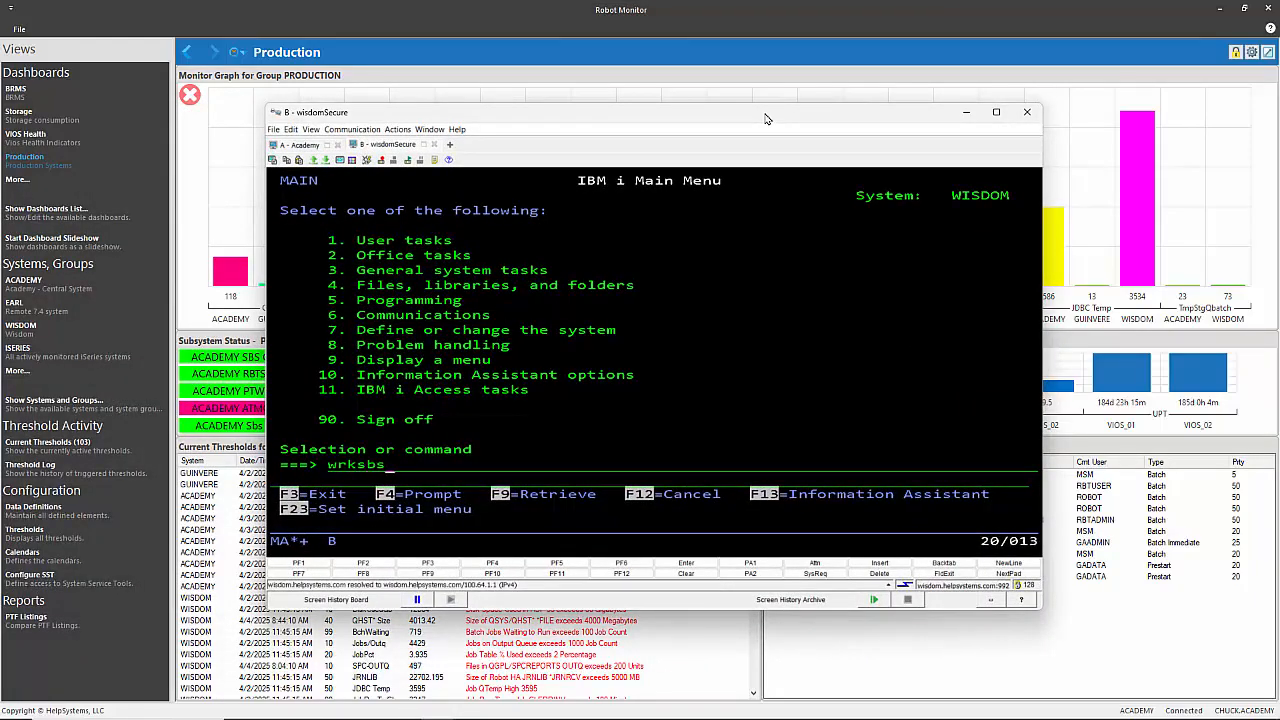
key("Return")
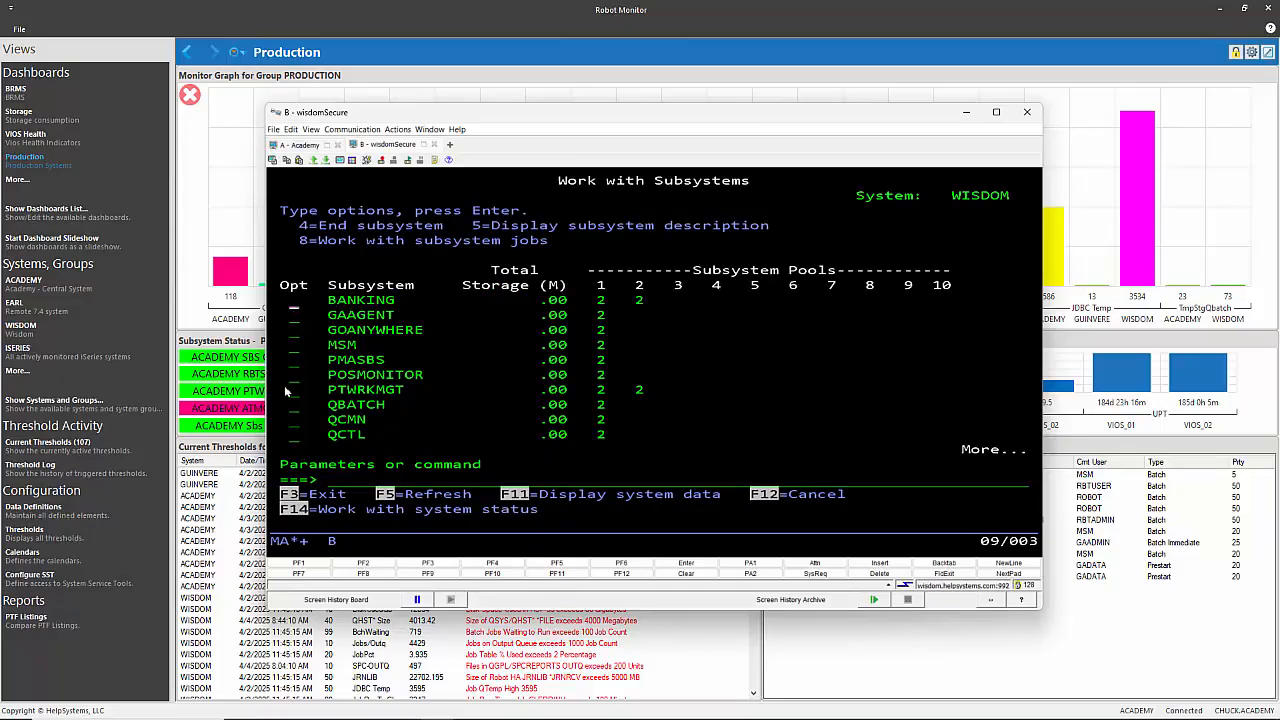
- Review the jobs running in the BANKING subsystem, return to the subsystem list and move the terminal out of view
type("8")
key("Return")
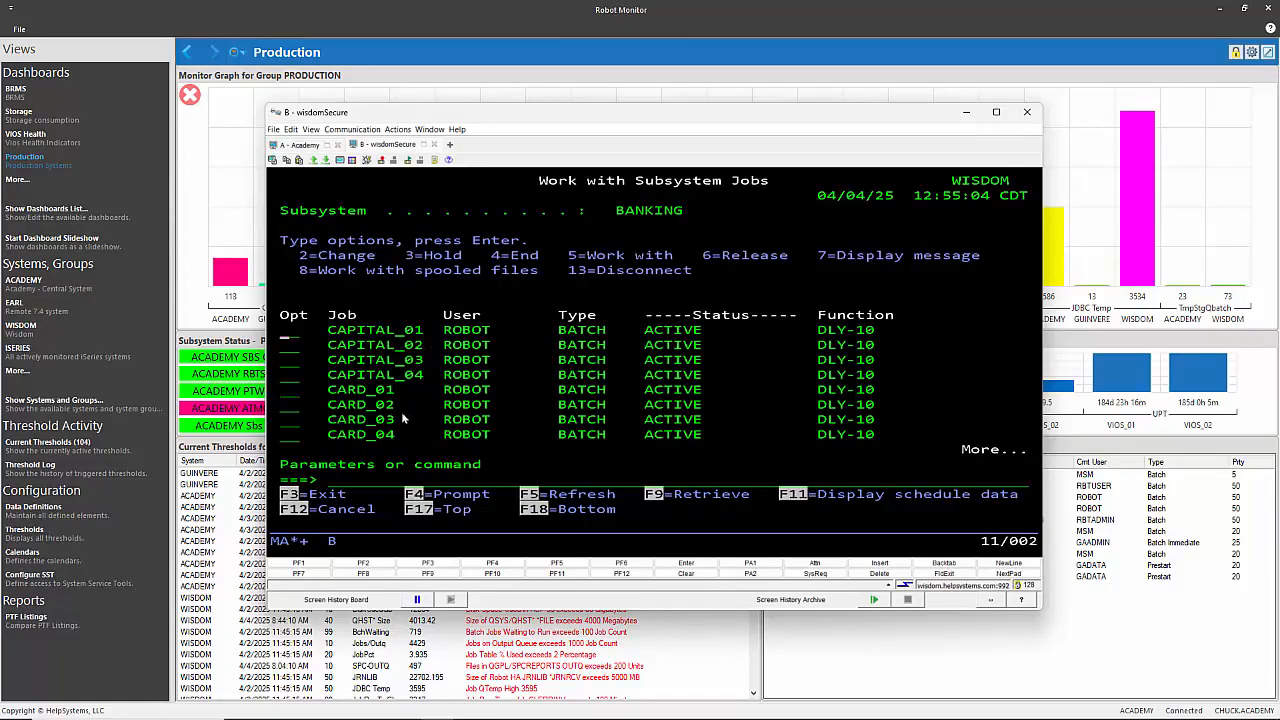
scroll(401, 412, "down", 2)
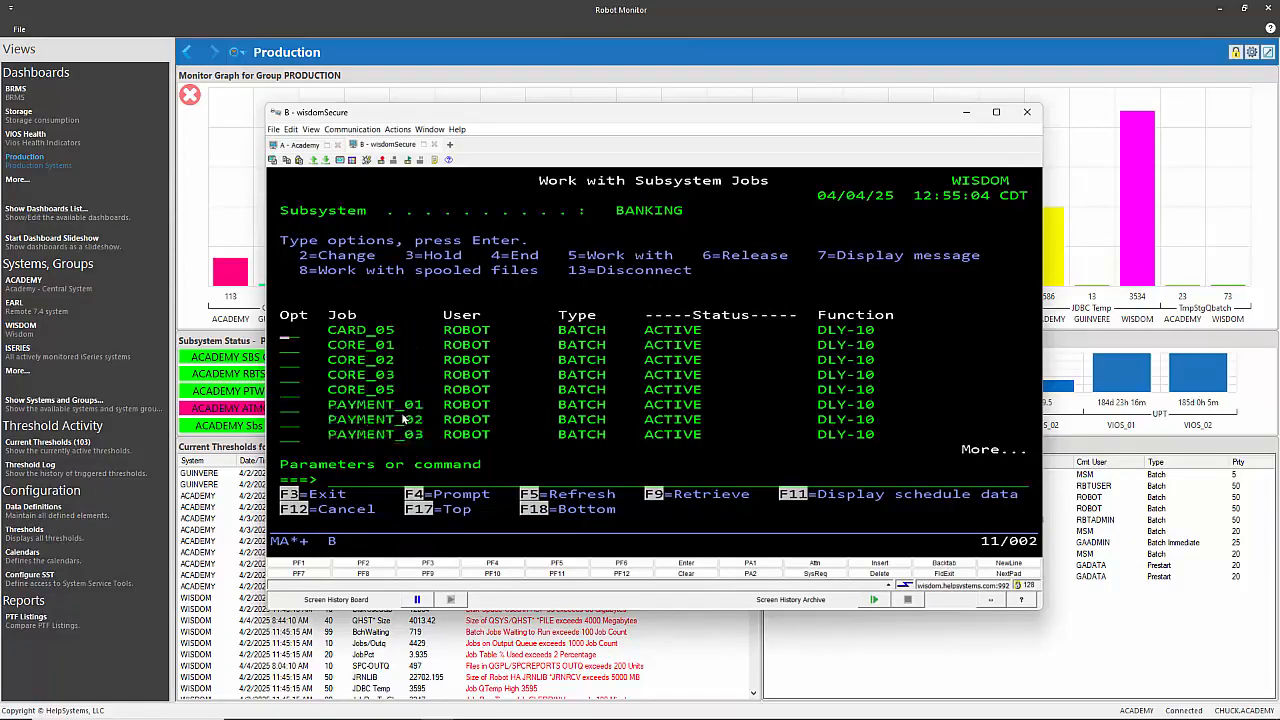
scroll(401, 412, "up", 1)
scroll(401, 412, "up", 1)
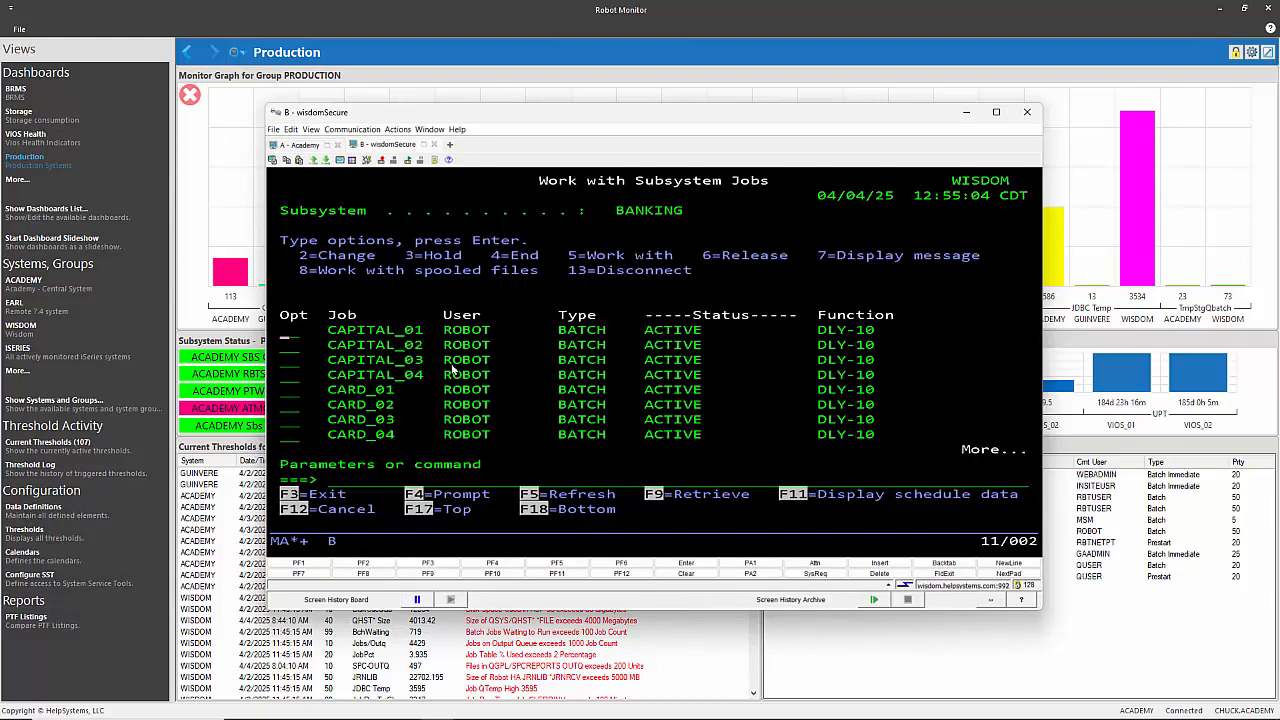
key("F12")
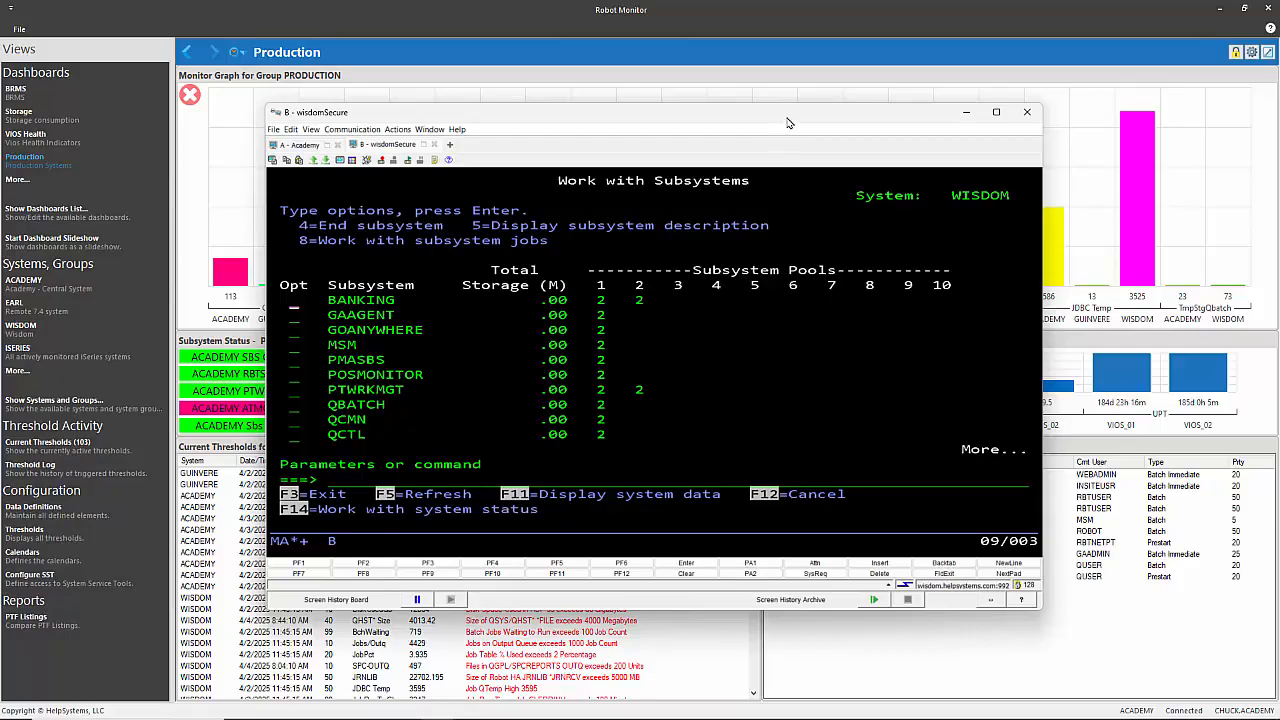
left_click_drag(788, 120, 0, 140)
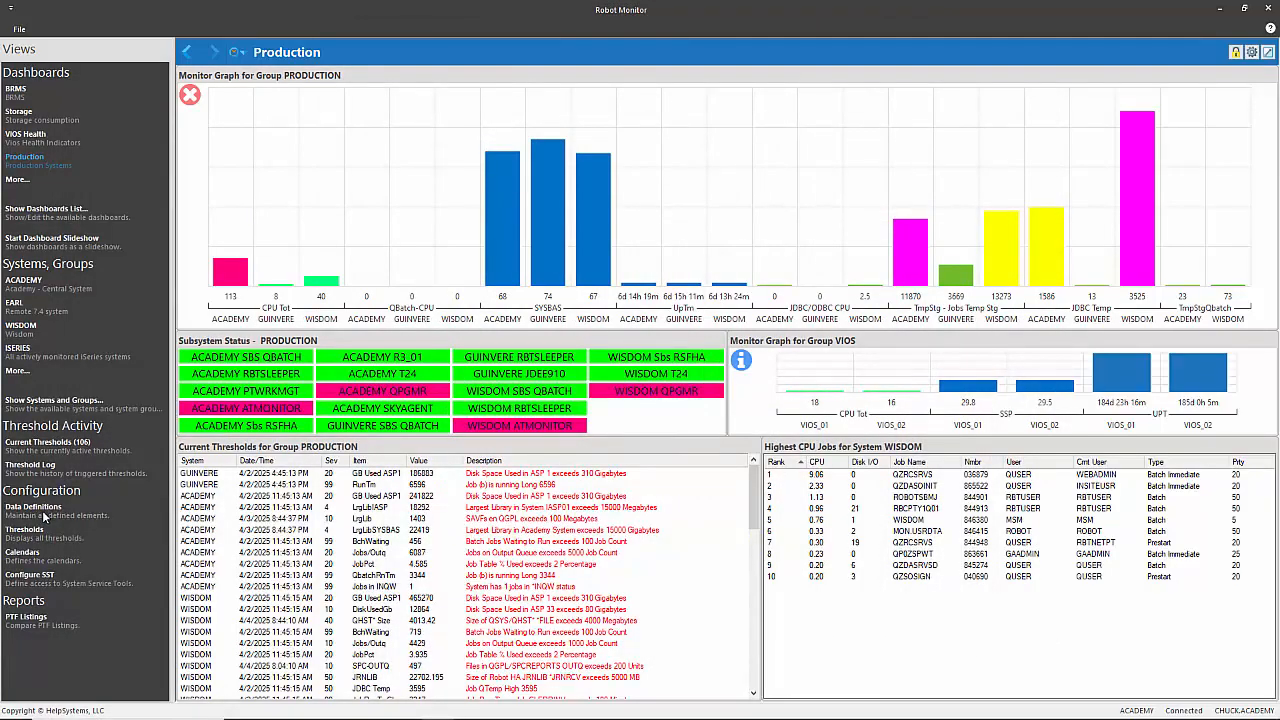
- Start a new data definition in Robot Monitor's Data Definitions
left_click(44, 516)
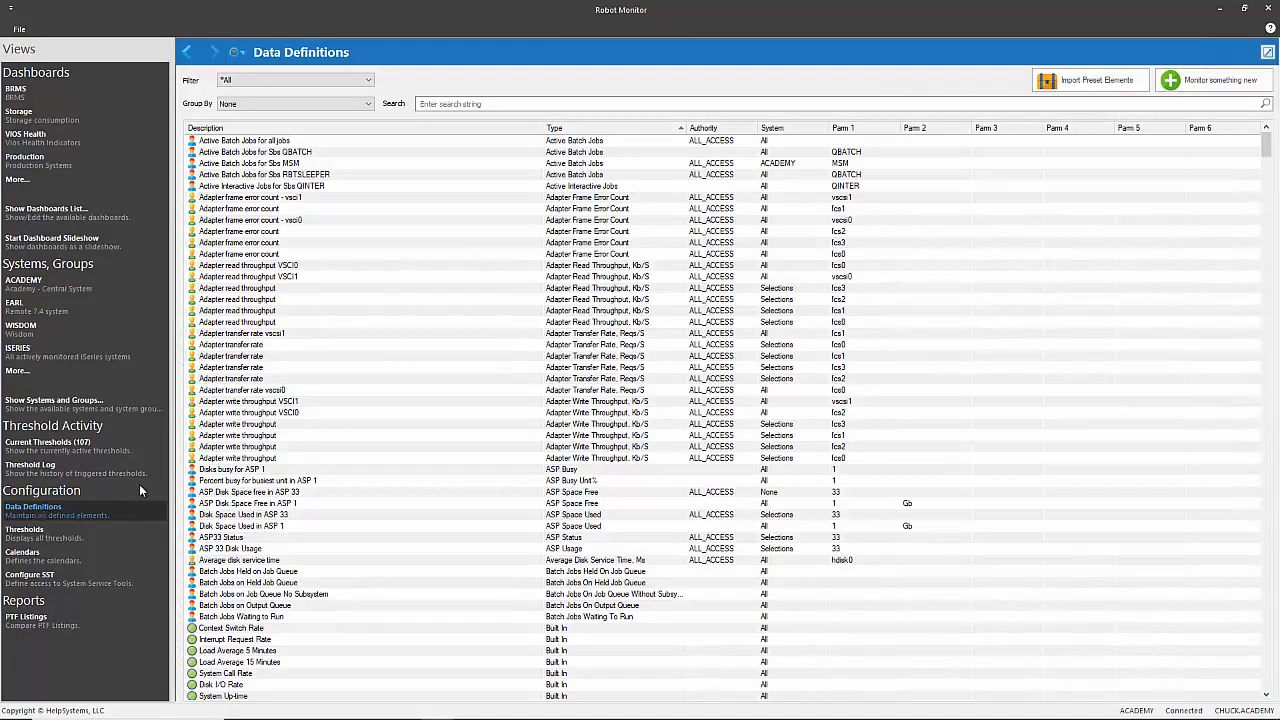
left_click(1210, 80)
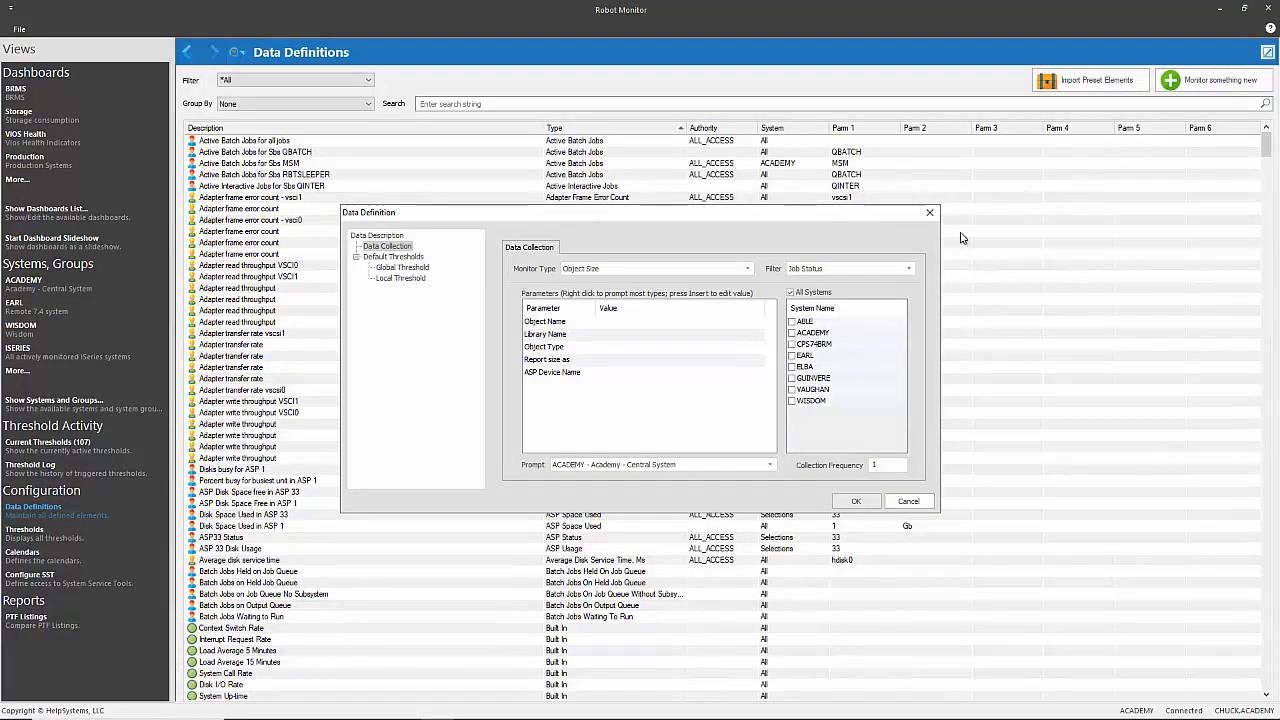
- Set the filter to *All and browse the full list of monitor types
left_click(909, 268)
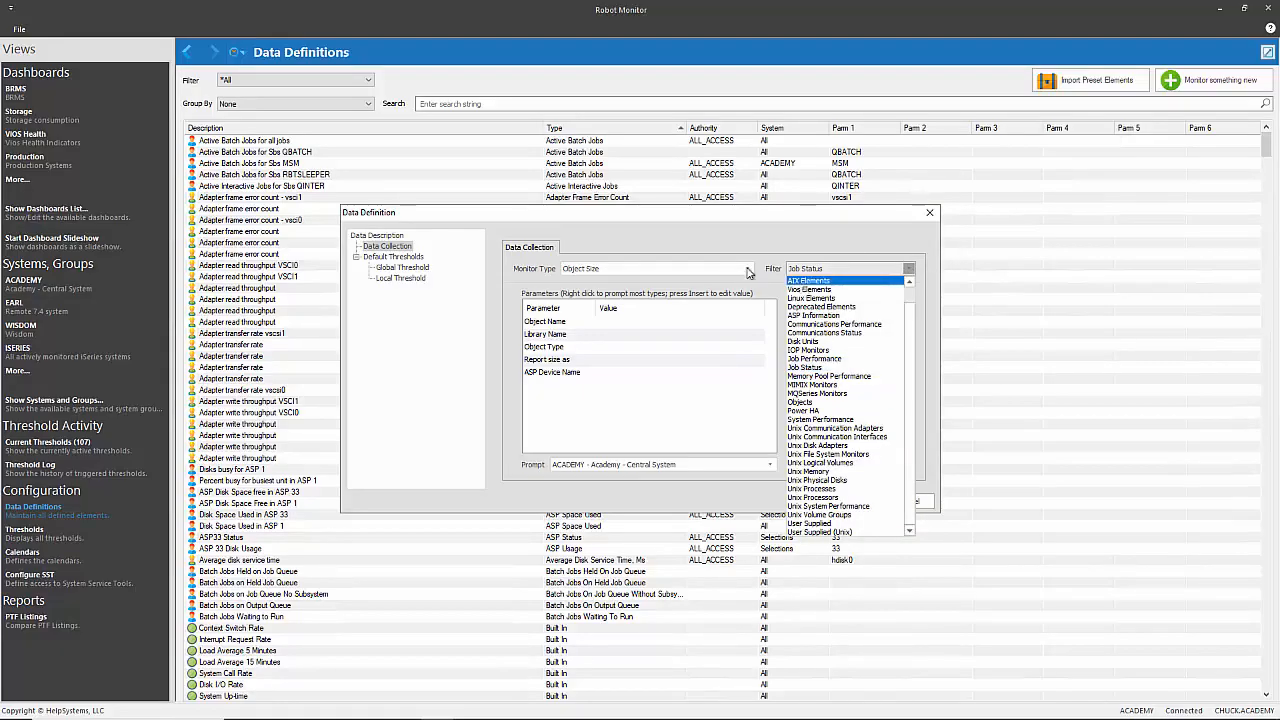
scroll(838, 293, "up", 1)
left_click(790, 280)
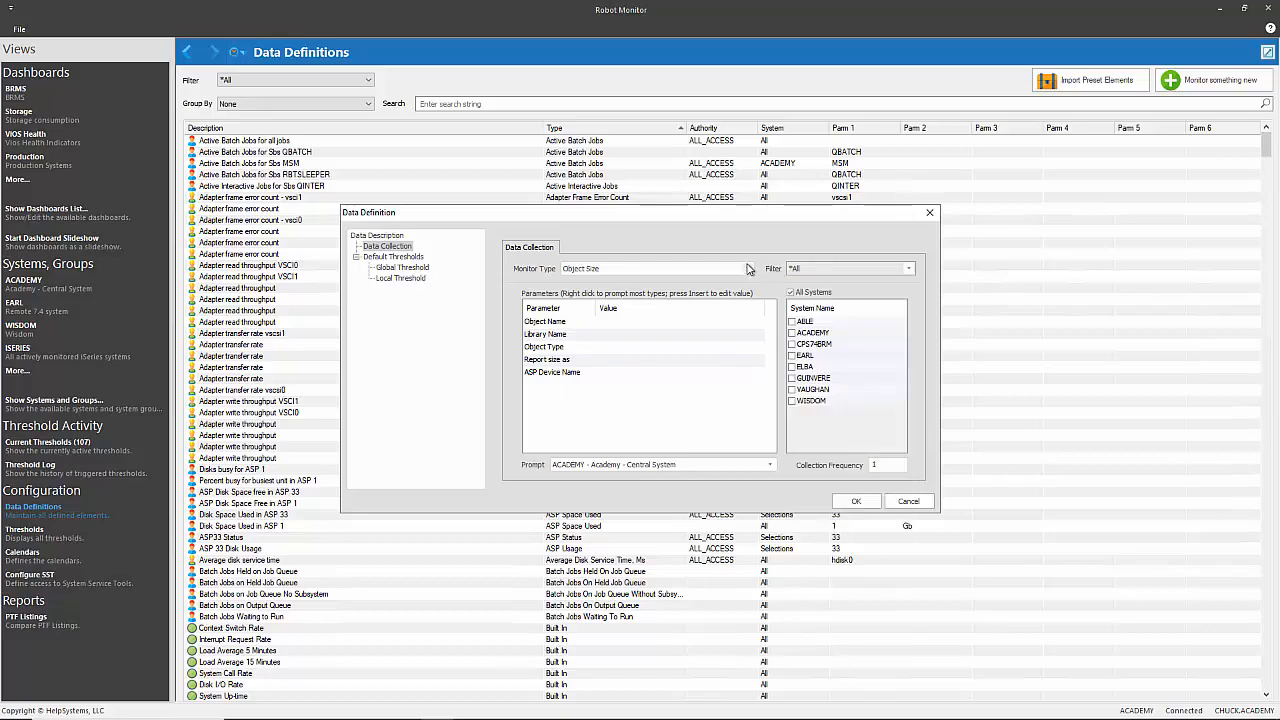
left_click(747, 268)
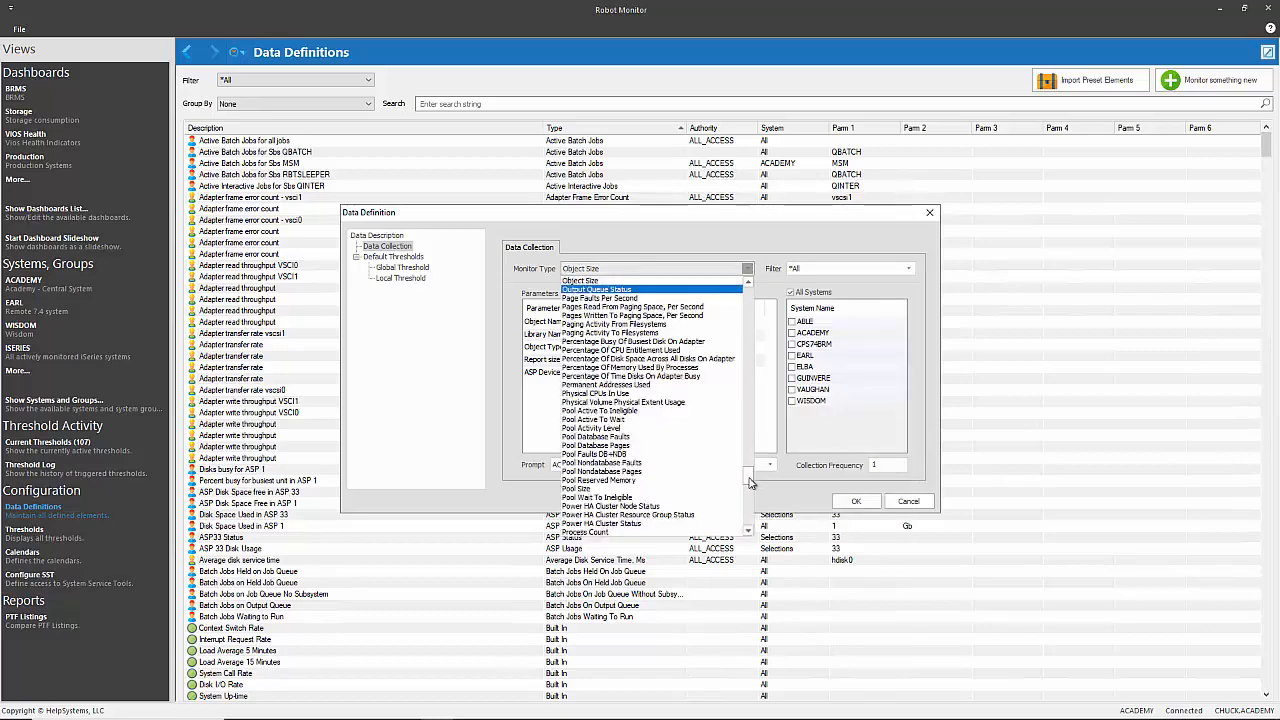
left_click(749, 437)
left_click_drag(749, 437, 752, 532)
left_click_drag(753, 411, 765, 256)
left_click(775, 247)
- Filter the monitor types by Job Status and choose Subsystem Status as the monitor type
left_click(909, 270)
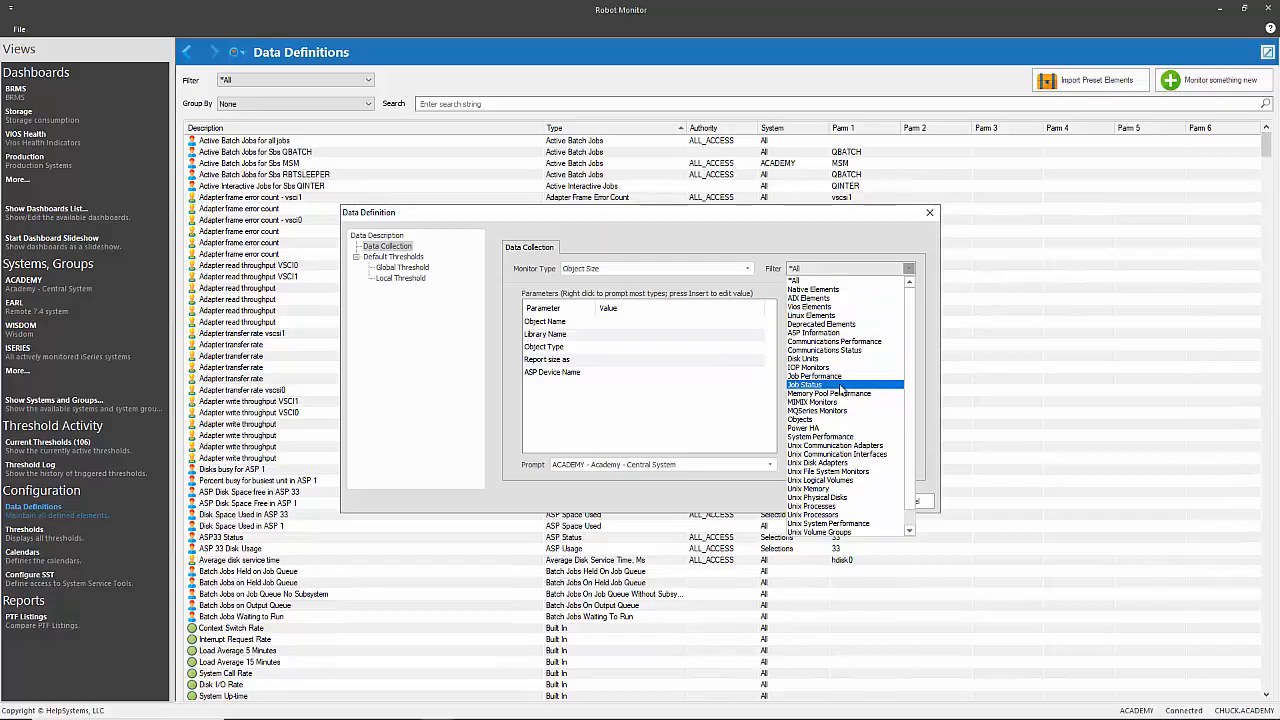
left_click(840, 385)
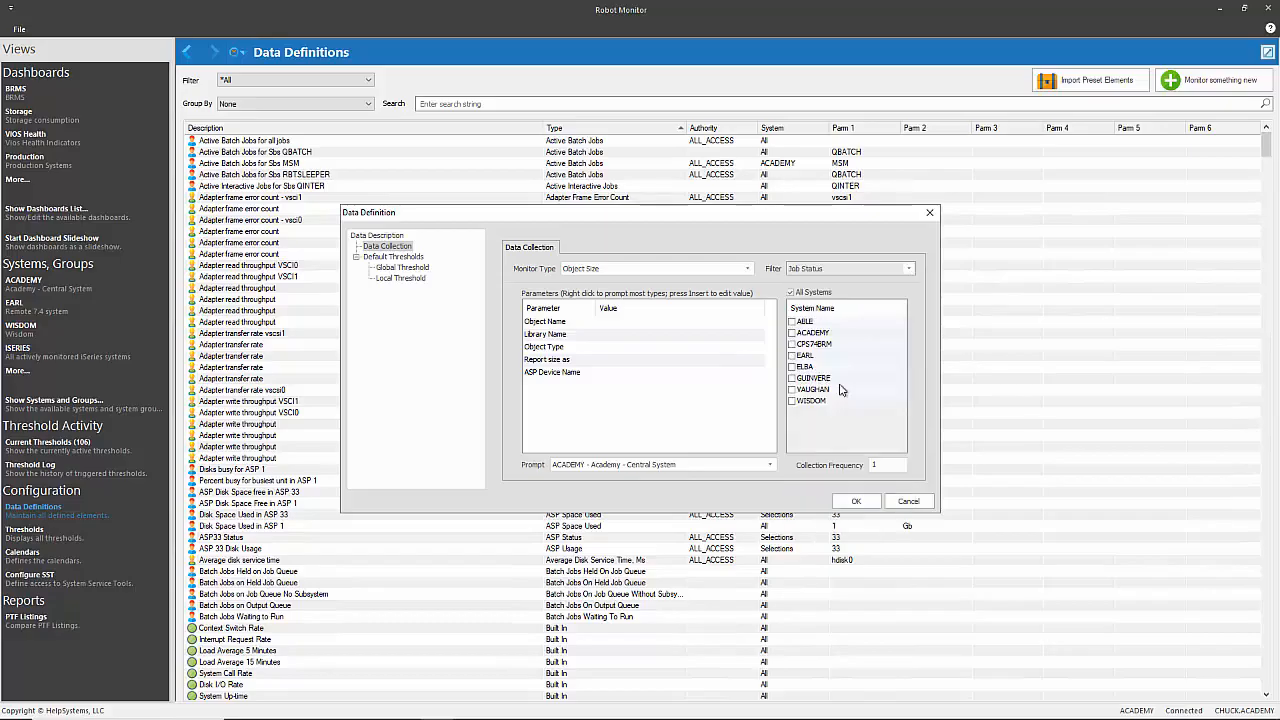
left_click(746, 270)
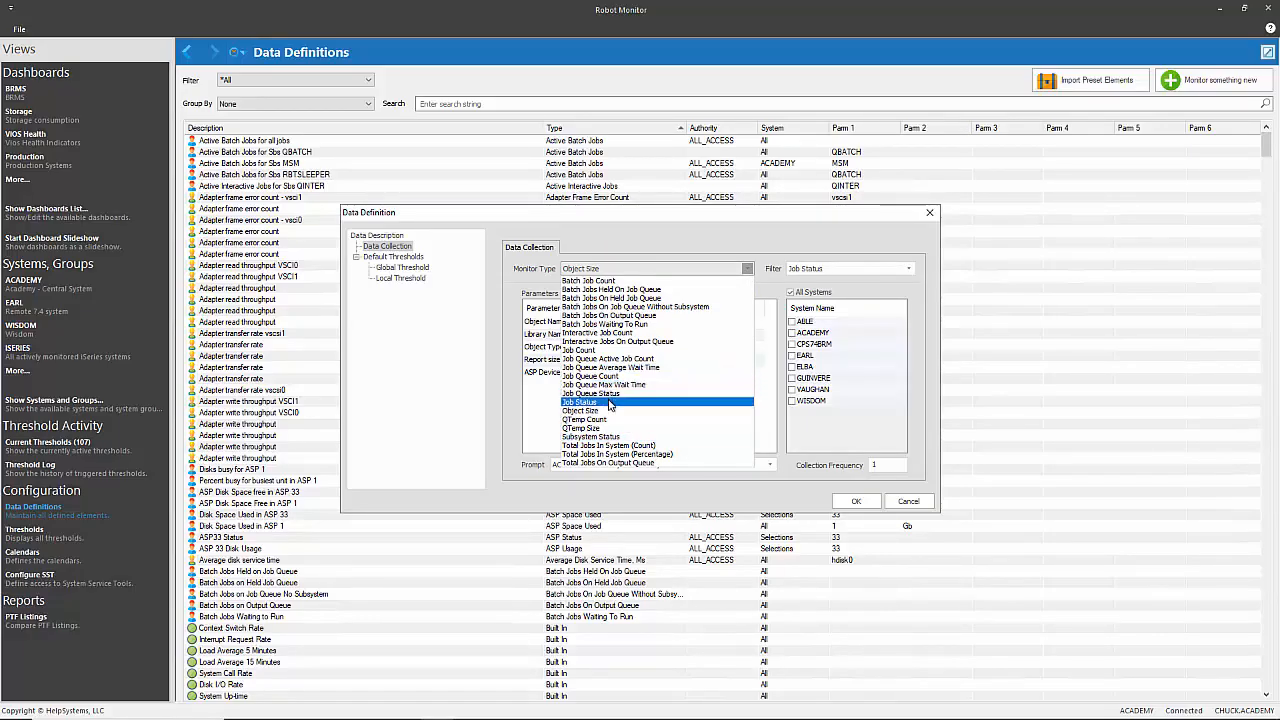
left_click(652, 249)
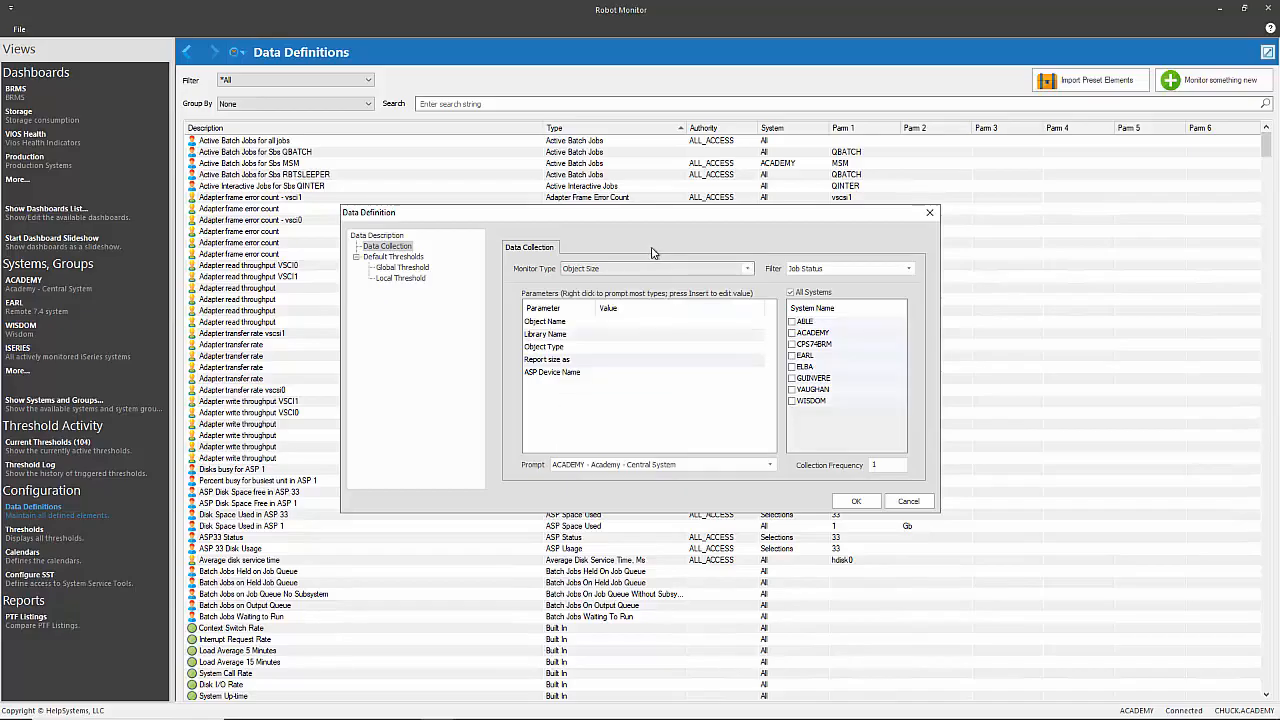
left_click(753, 270)
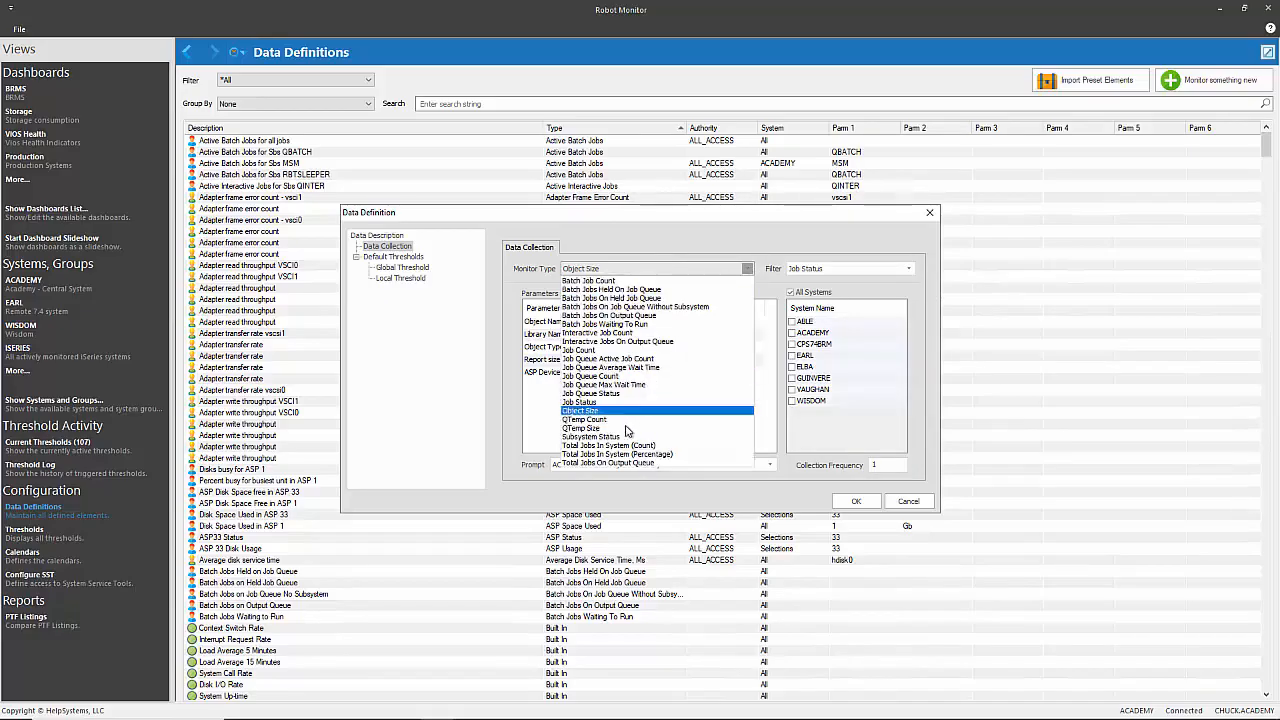
left_click(622, 438)
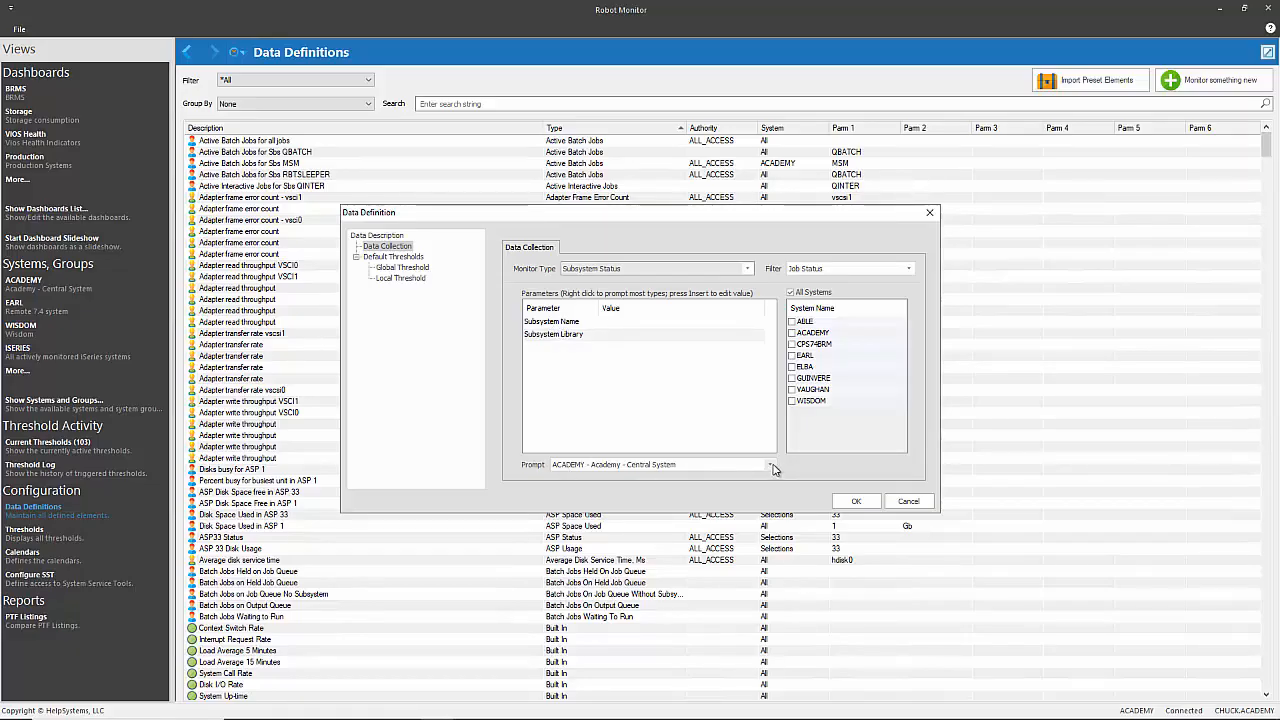
- Examine the available prompt systems and the libraries offered for the Subsystem Library parameter
left_click(770, 465)
left_click(770, 465)
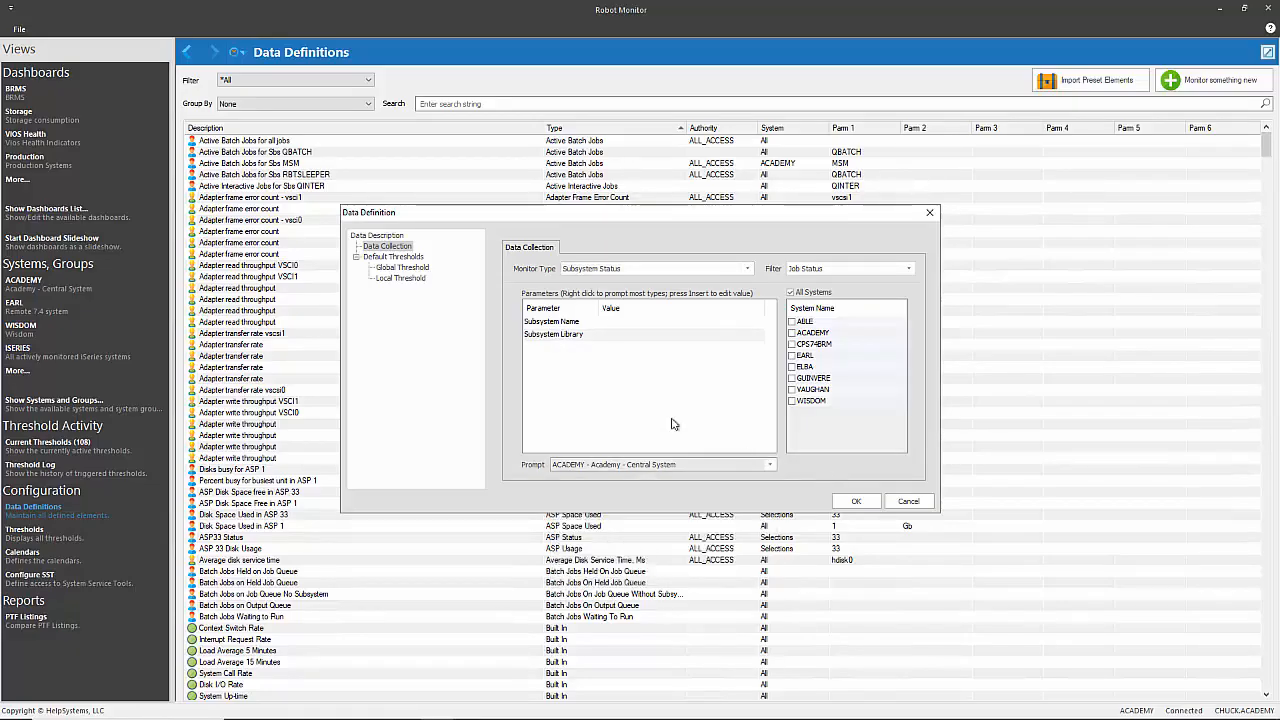
right_click(558, 340)
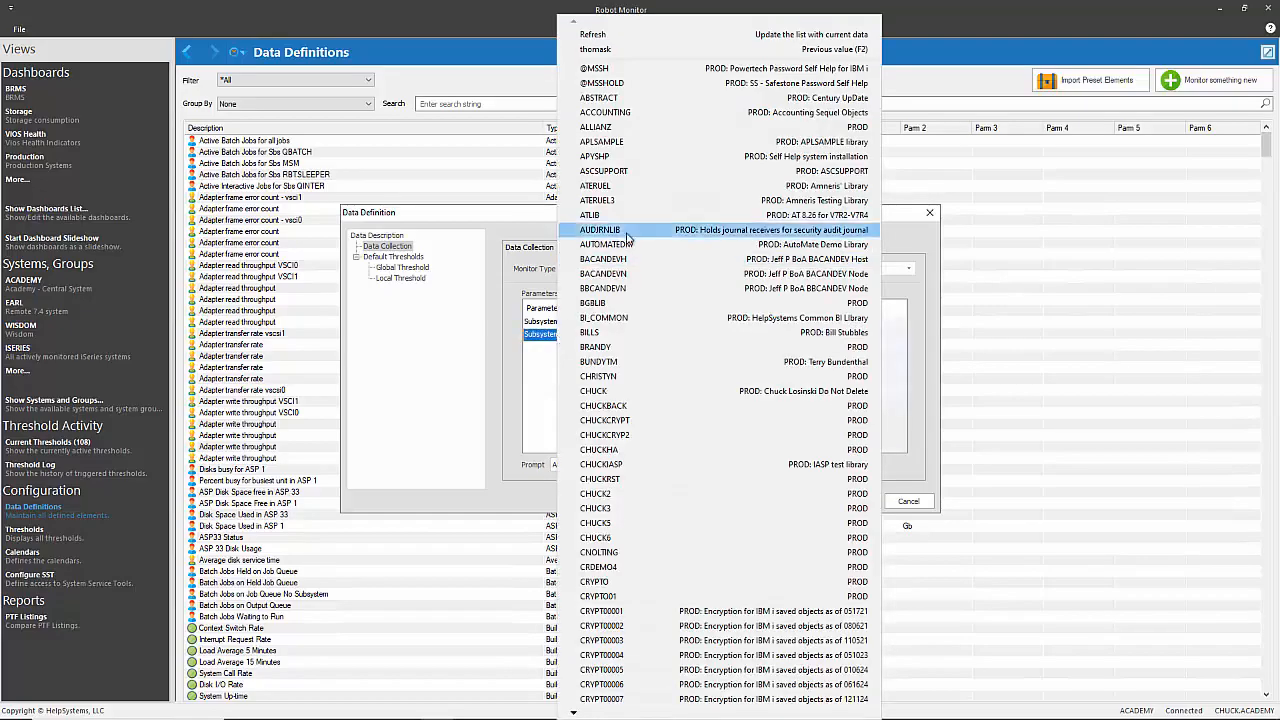
left_click(538, 476)
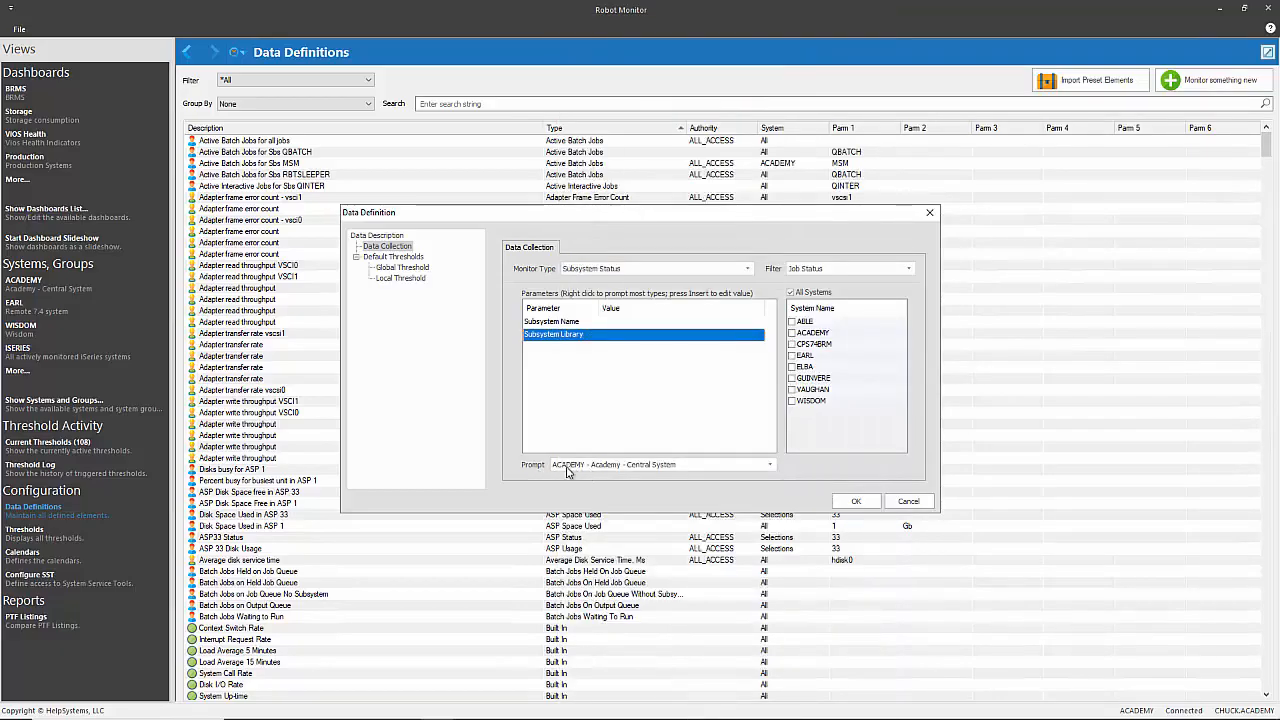
left_click(771, 466)
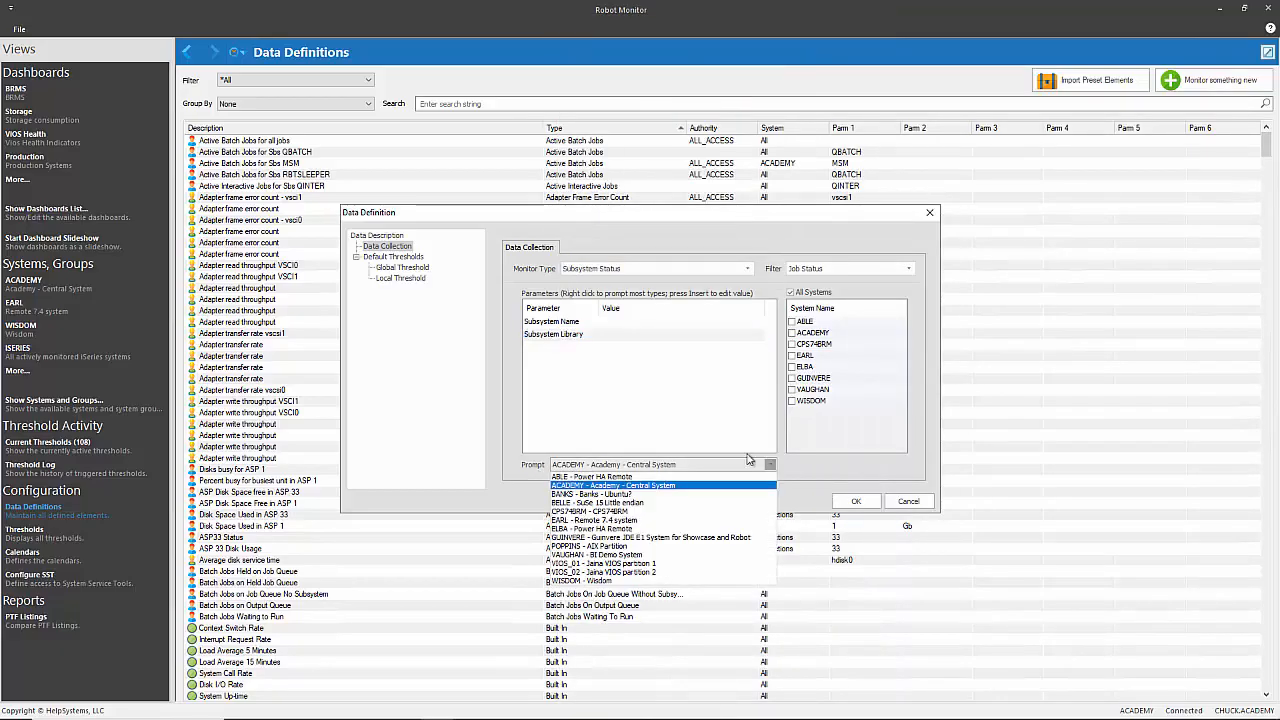
left_click(532, 339)
right_click(532, 339)
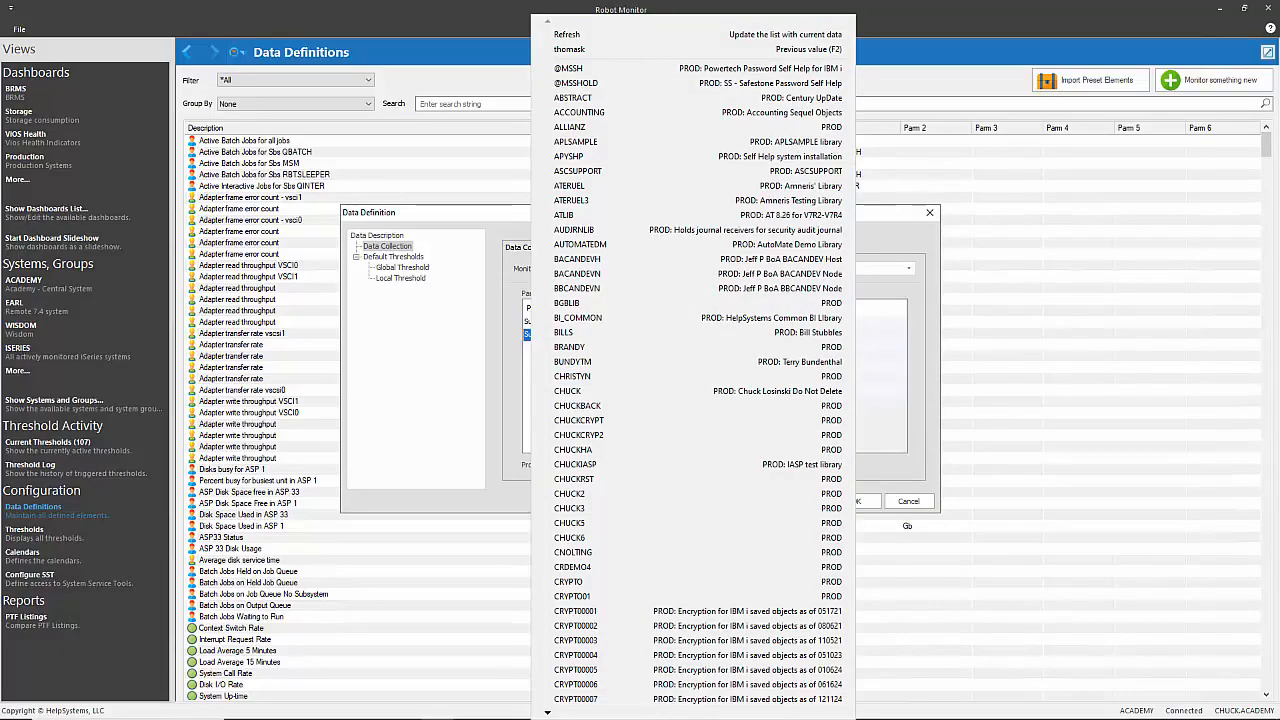
- Look up the library of the BANKING subsystem in its description on the WISDOM terminal, then return to the data definition
left_click_drag(0, 80, 702, 117)
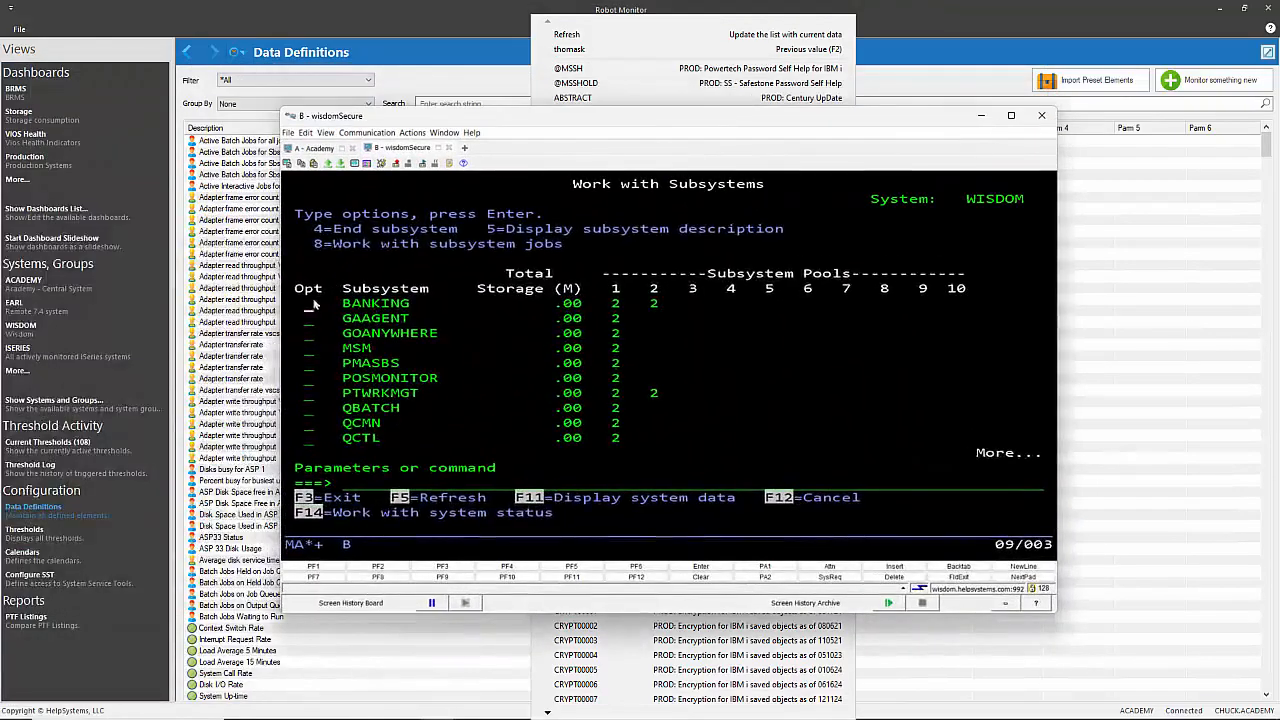
type("5")
key("Return")
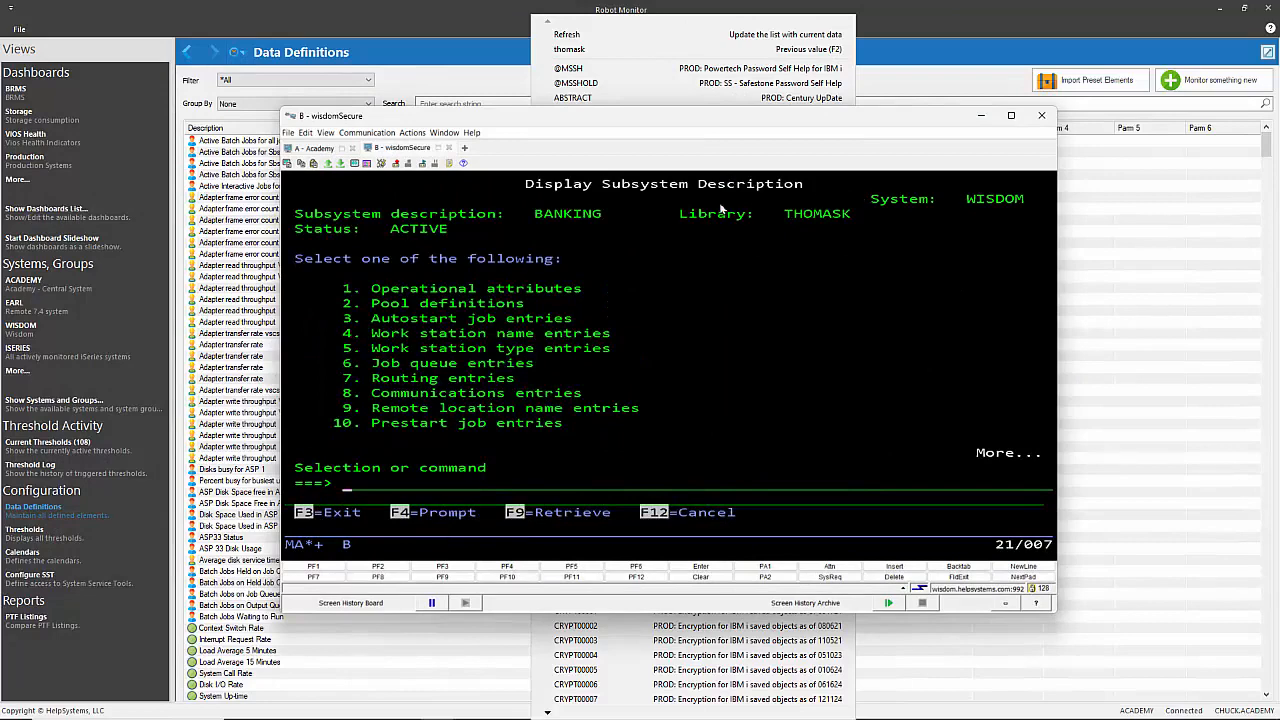
left_click_drag(783, 213, 845, 213)
left_click_drag(918, 120, 0, 132)
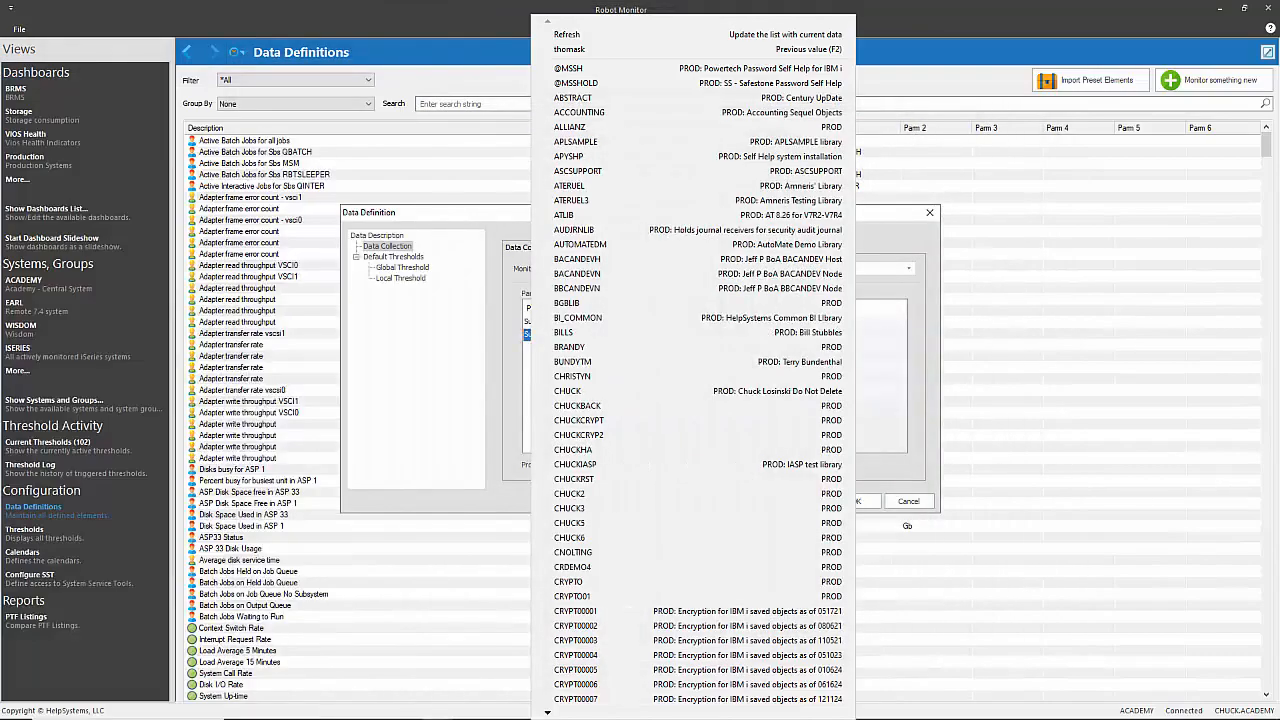
left_click(430, 441)
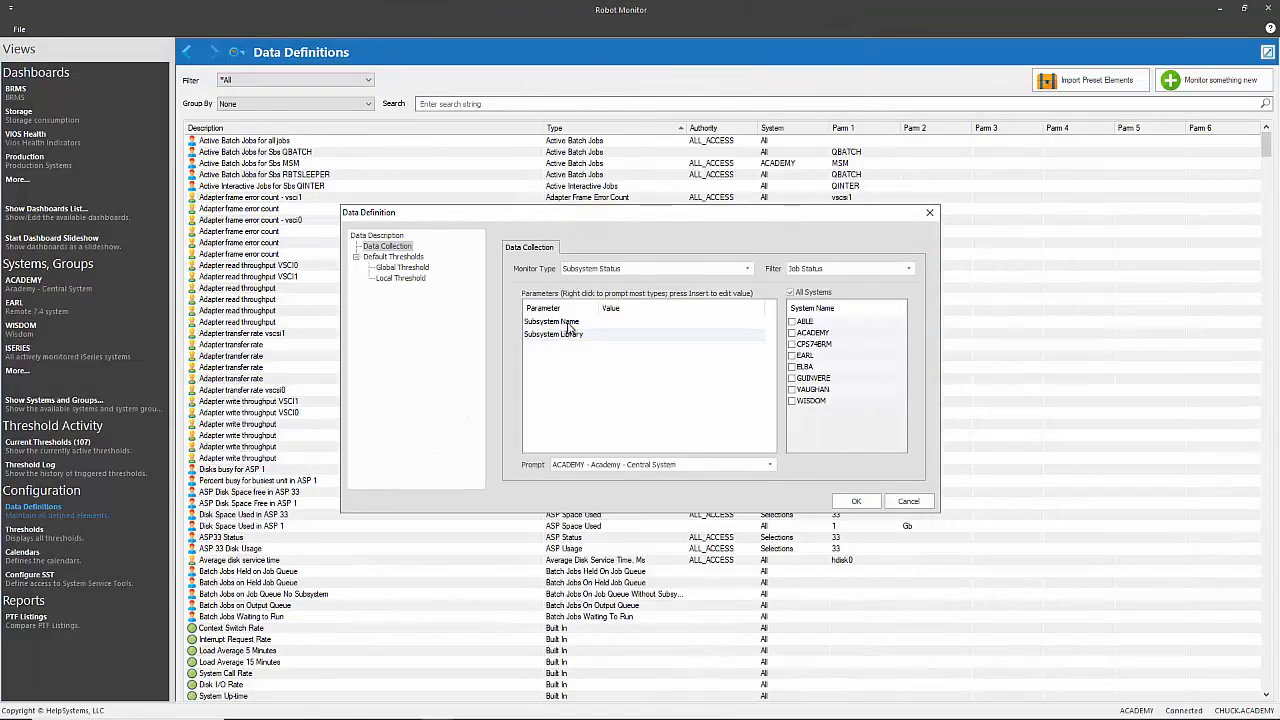
- Set the Subsystem Library parameter to thomask and choose BANKING as the Subsystem Name
left_click(619, 340)
left_click(618, 341)
type("thomask")
right_click(577, 324)
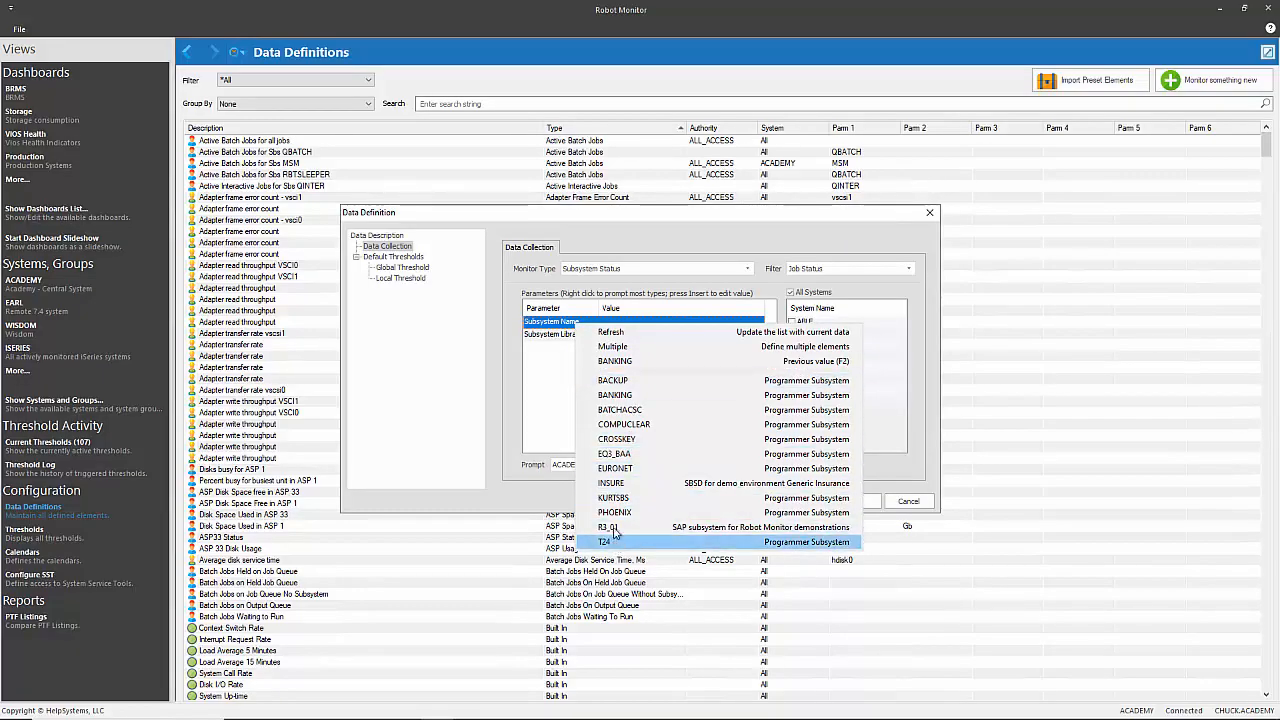
left_click(648, 395)
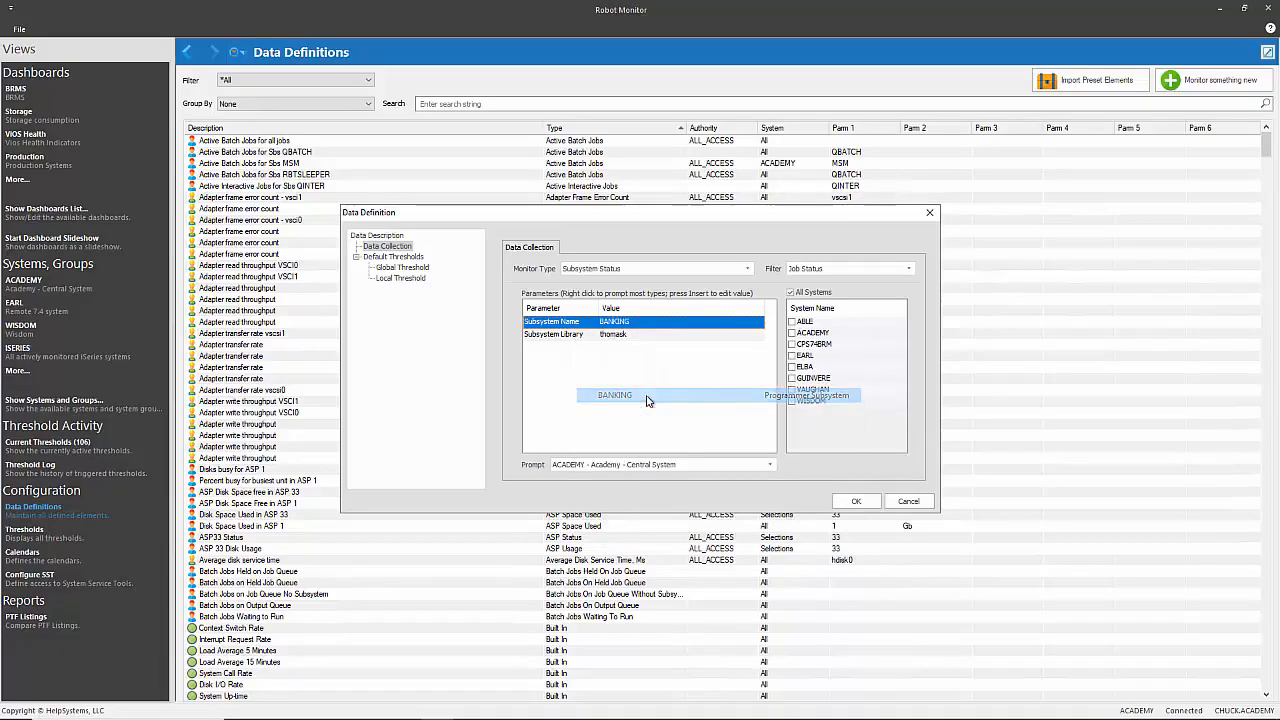
- Restrict the data definition to the ACADEMY and WISDOM systems instead of all systems and save it
left_click(791, 292)
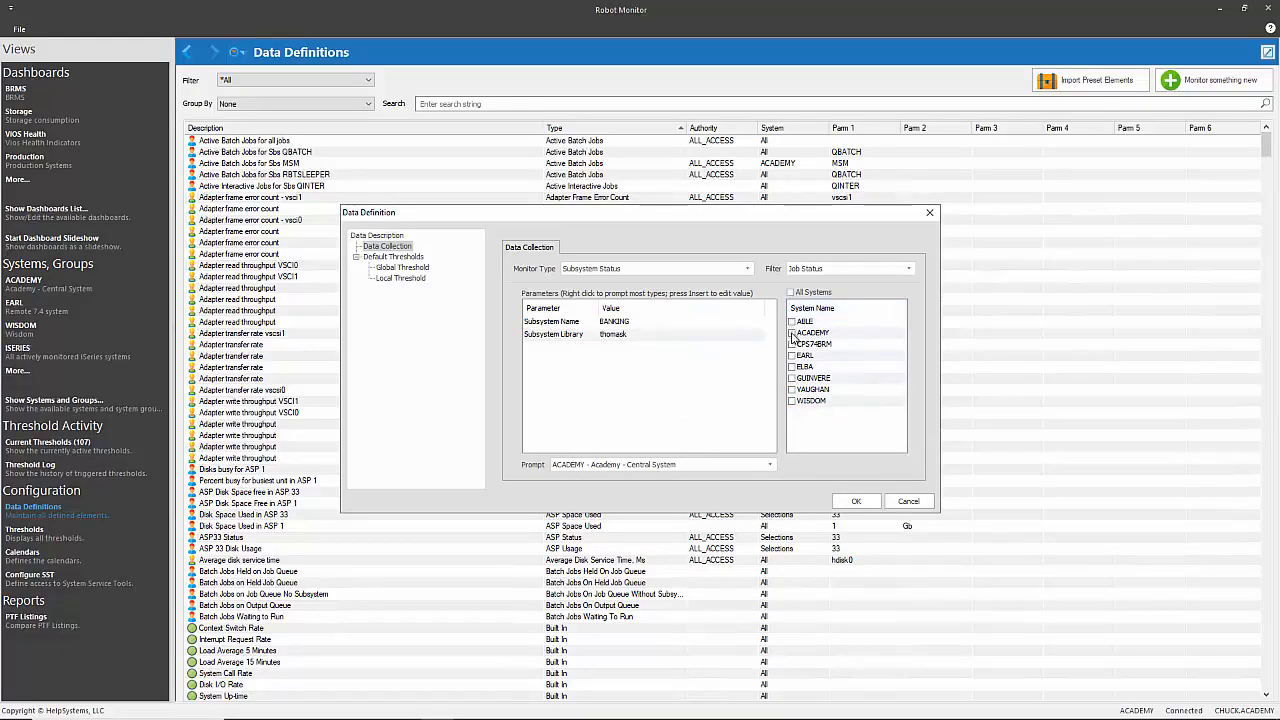
left_click(792, 402)
left_click(792, 333)
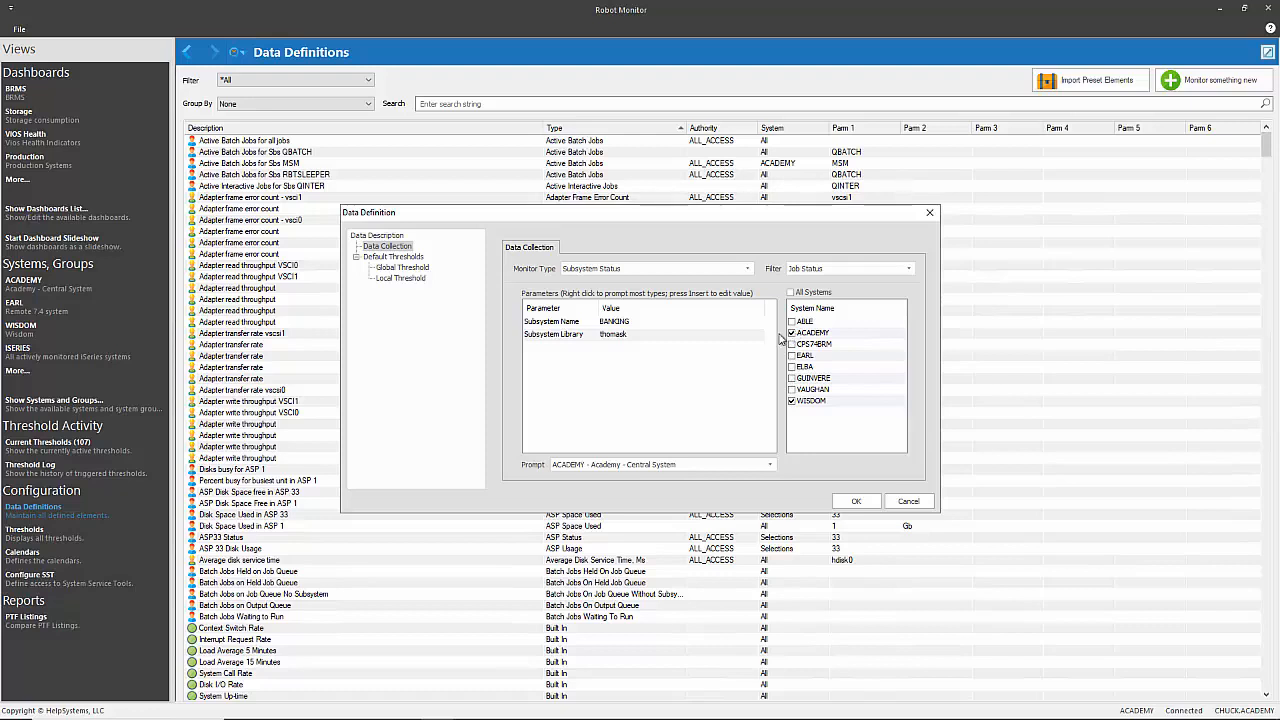
left_click(857, 502)
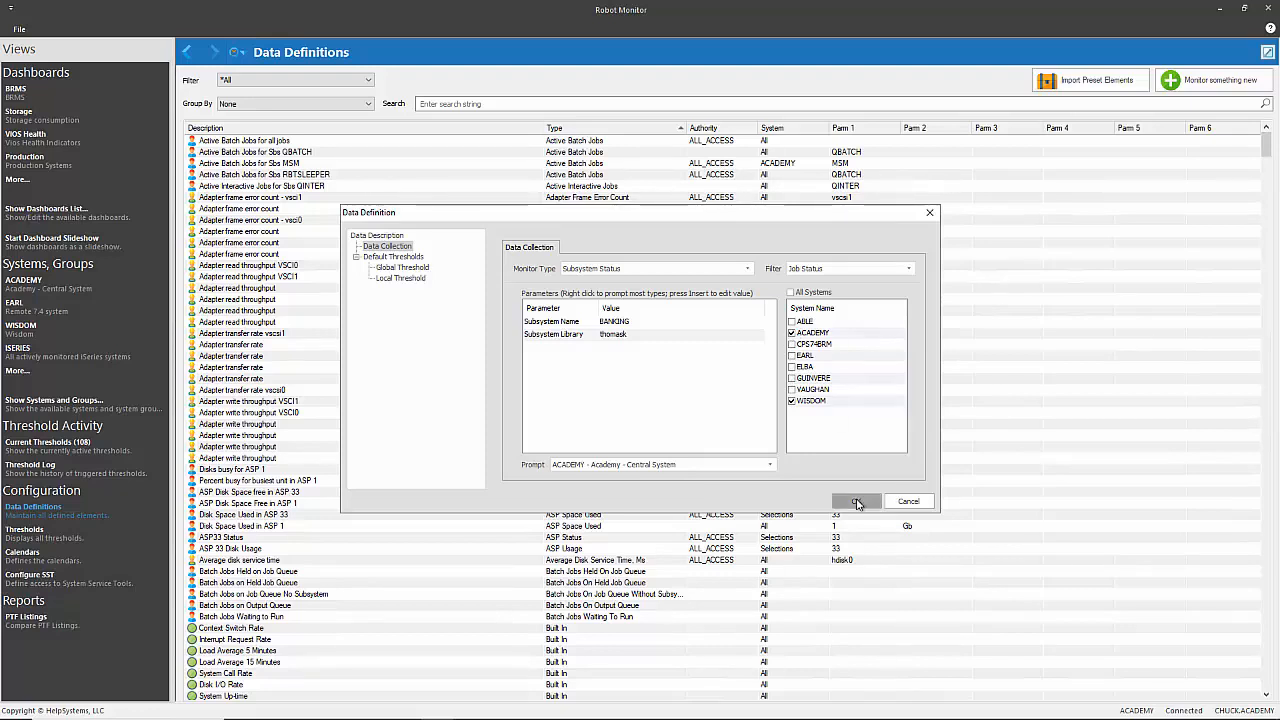
- Search the data definitions for "banking"
left_click(566, 103)
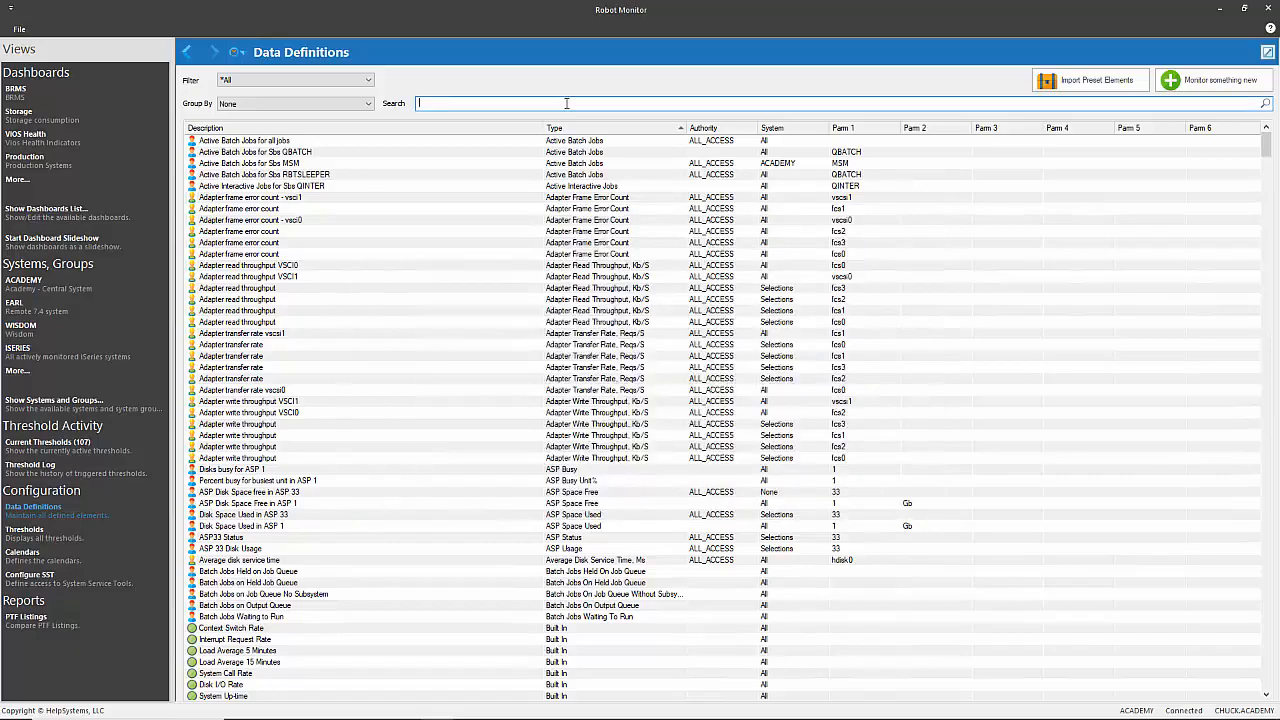
type("banking")
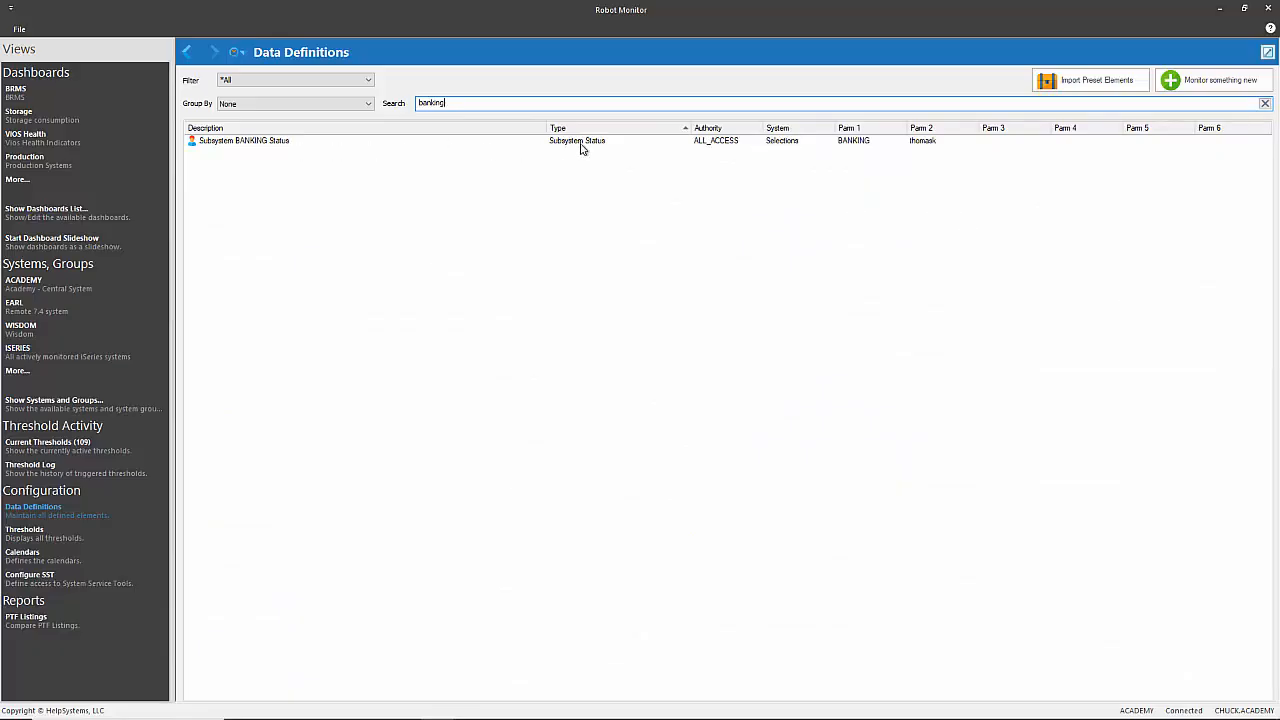
- Start a new data definition with the Job Status monitor type and set its Subsystem Name to BANKING
left_click(1190, 90)
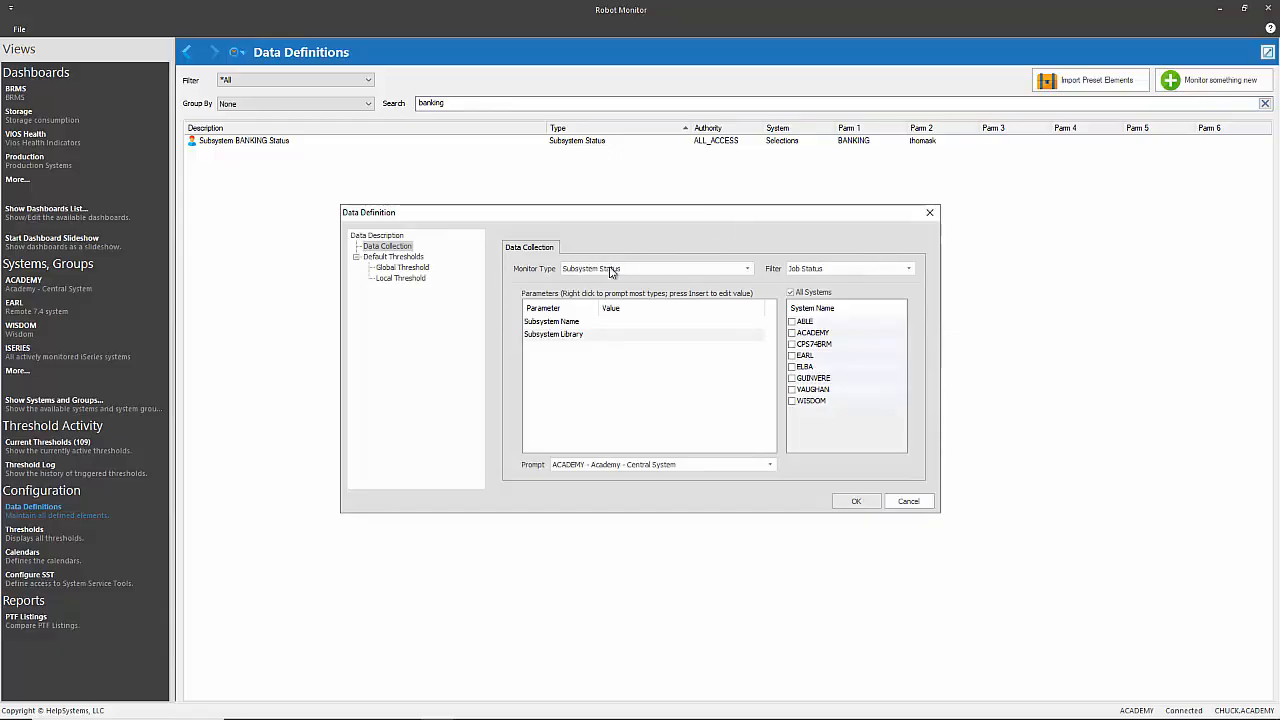
left_click(747, 268)
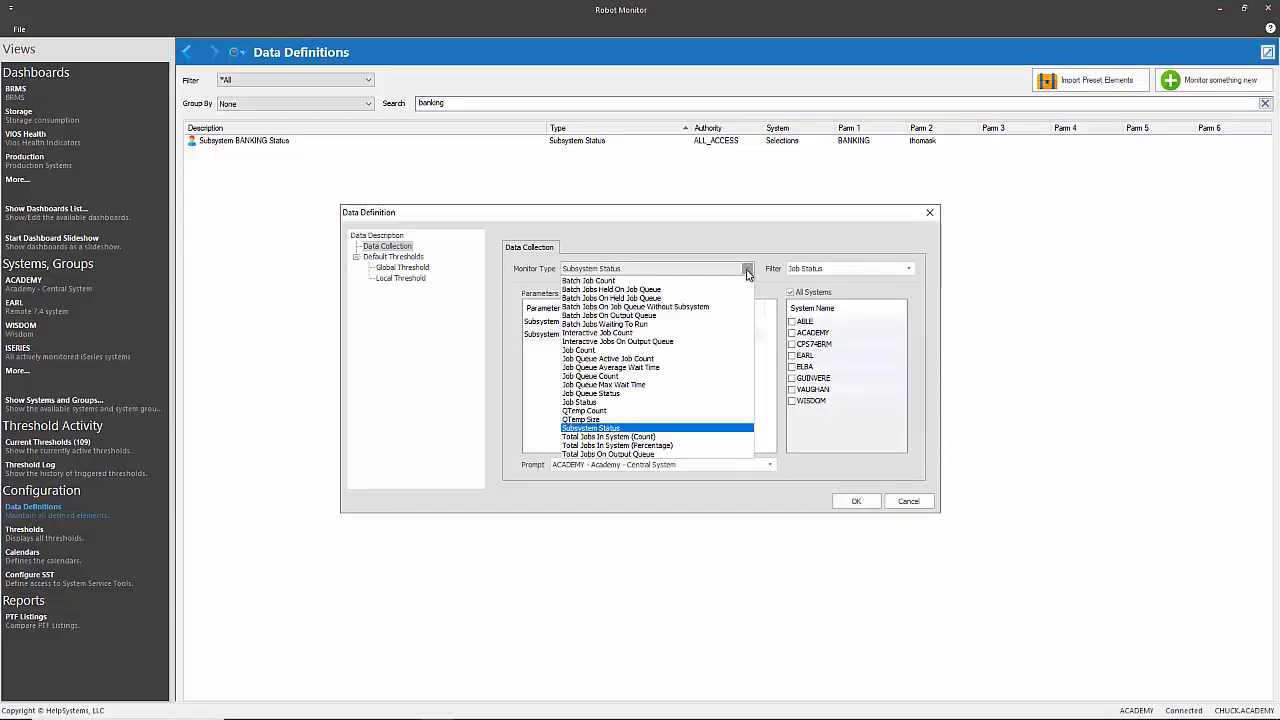
left_click(625, 402)
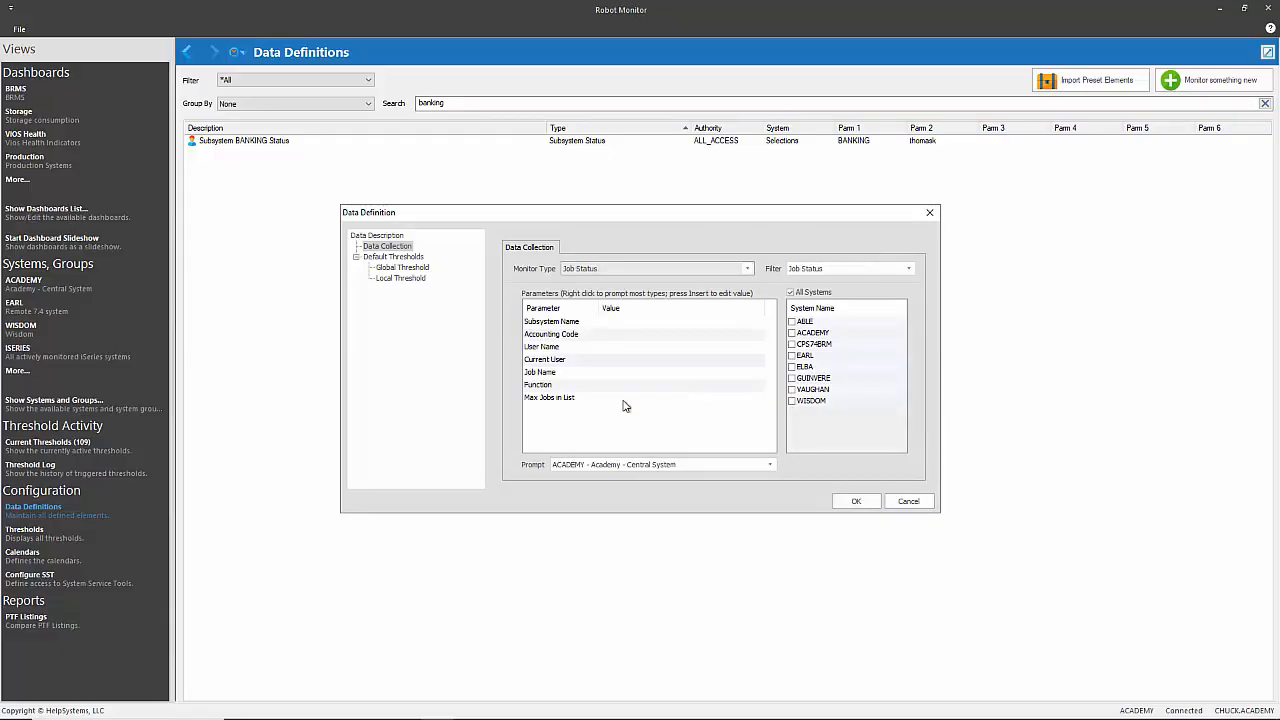
left_click(616, 324)
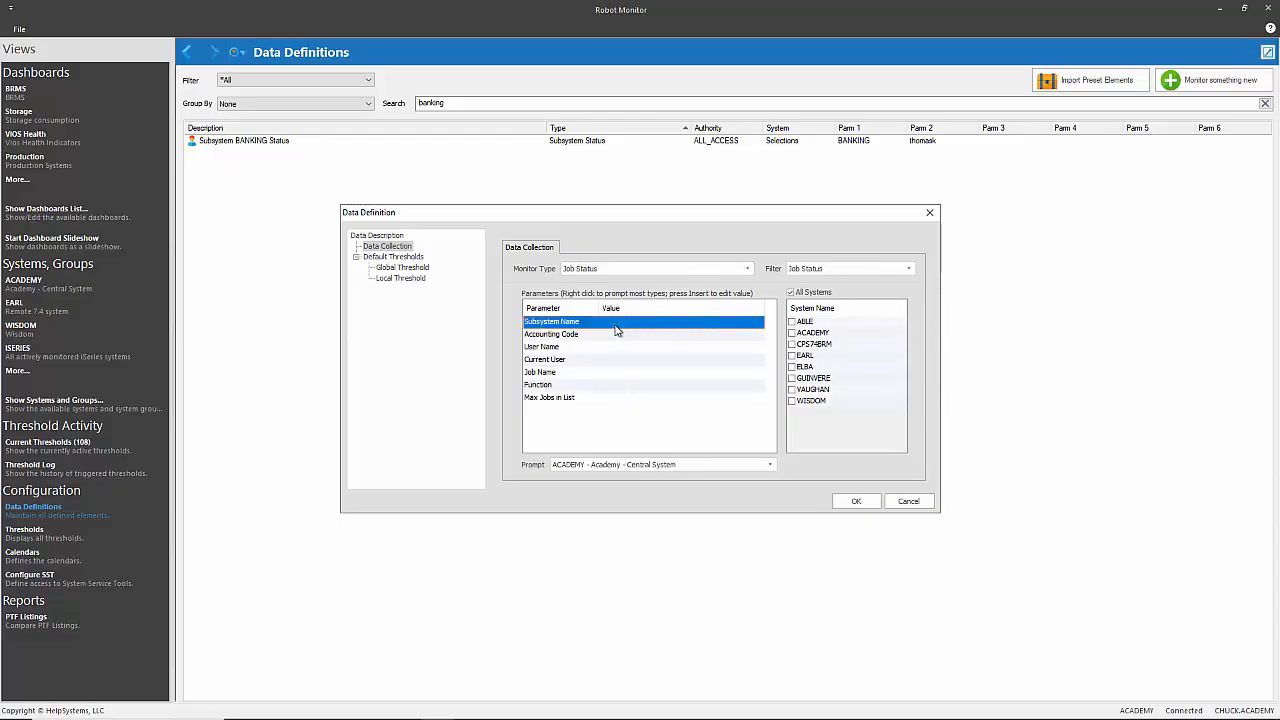
left_click(615, 326)
right_click(554, 320)
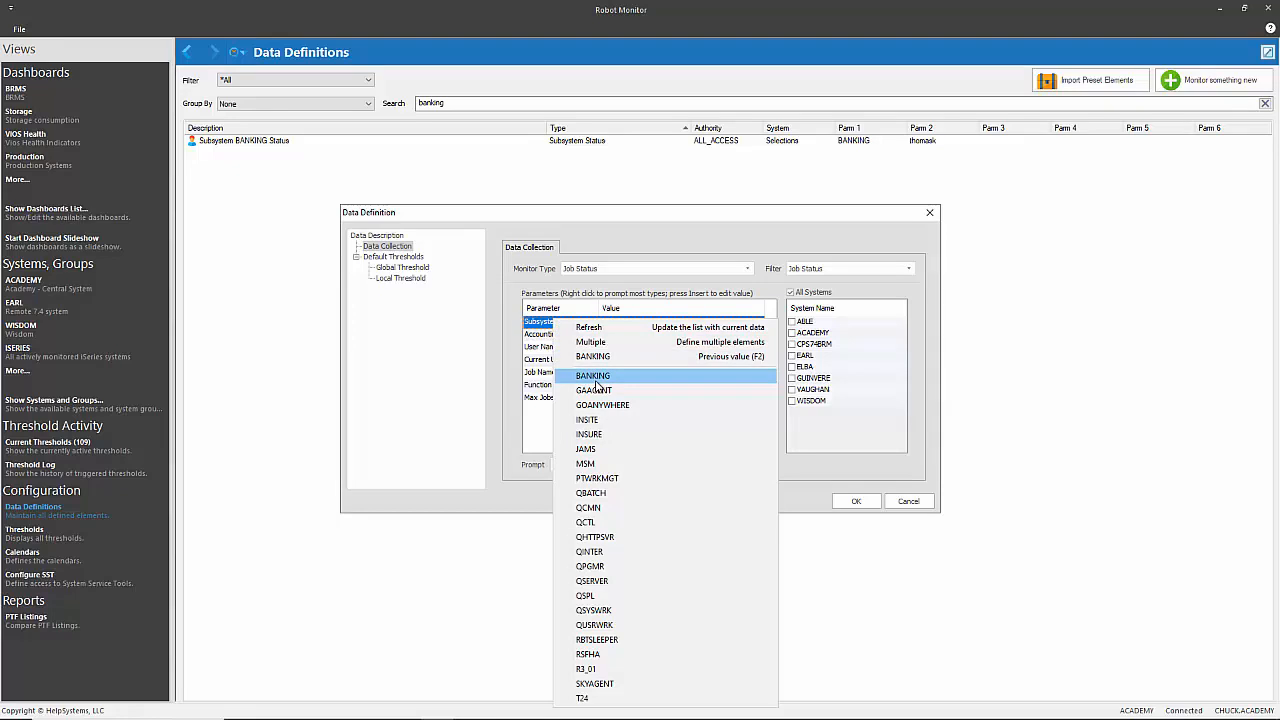
left_click(594, 378)
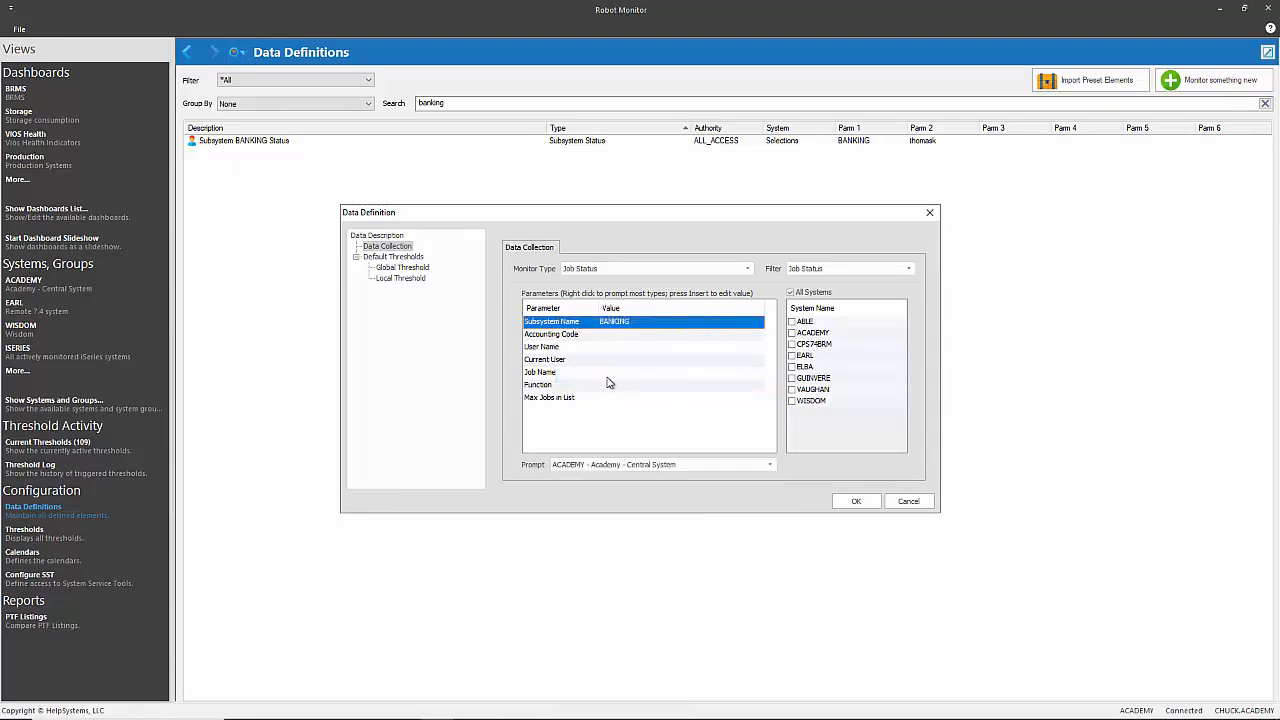
- Set the Job Name parameter to multiple values, selecting all listed CAPITAL, CARD, CORE and PAYMENT jobs
right_click(545, 376)
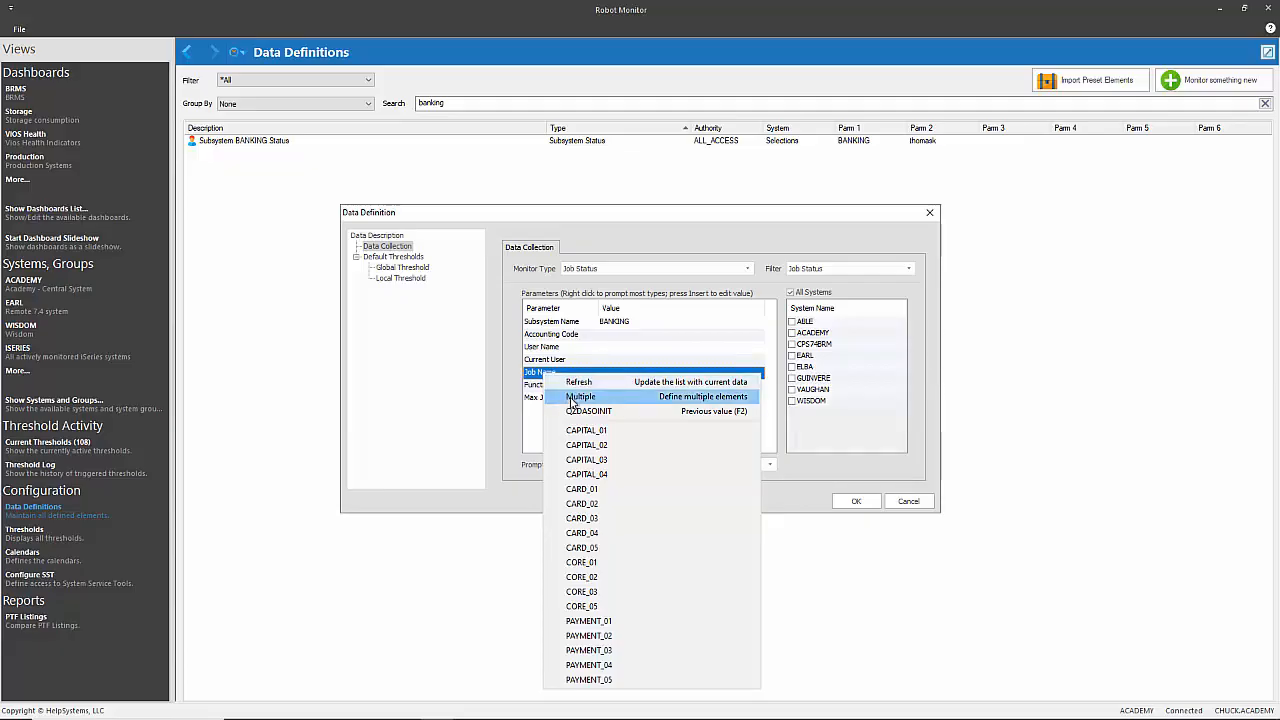
left_click(574, 397)
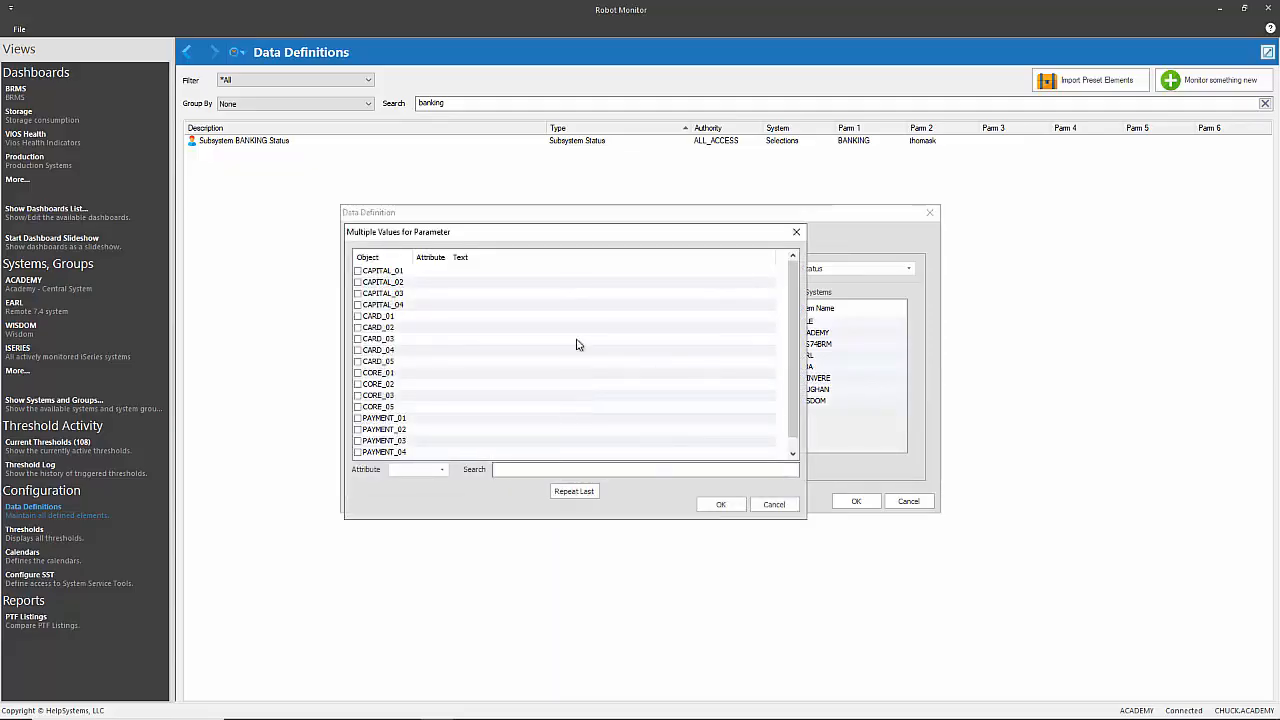
left_click_drag(594, 238, 750, 401)
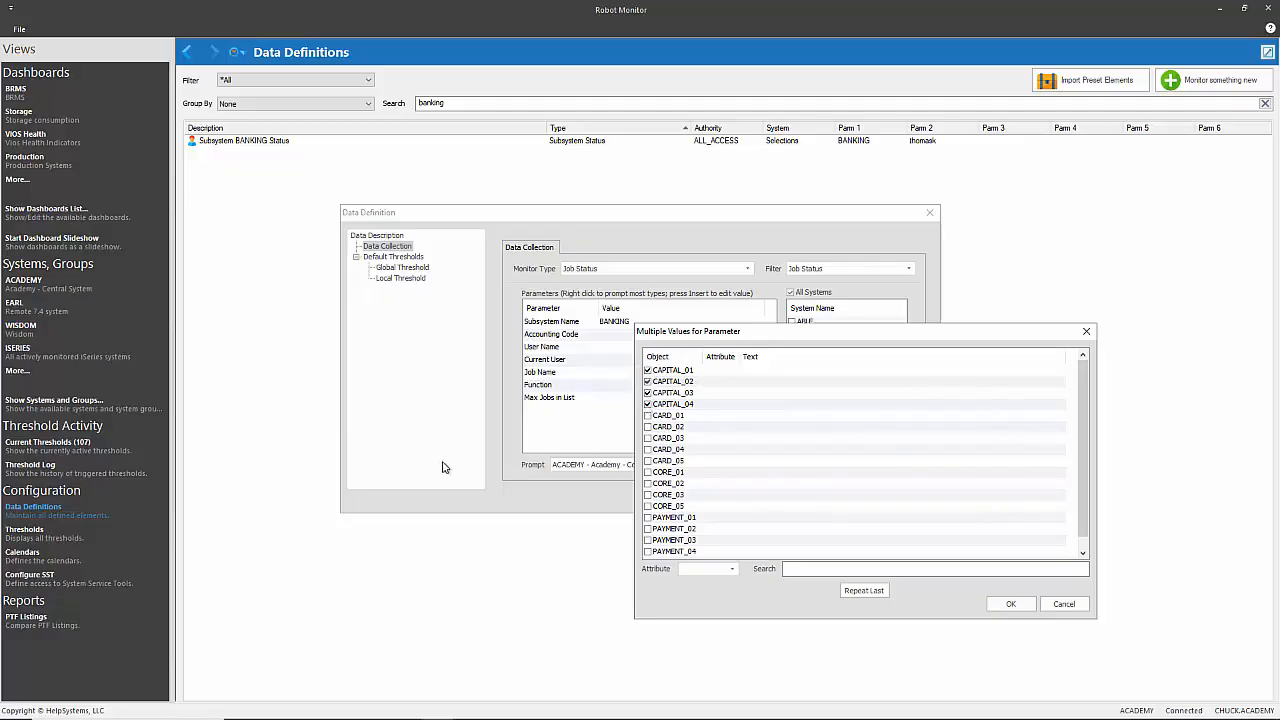
right_click(667, 429)
left_click(693, 439)
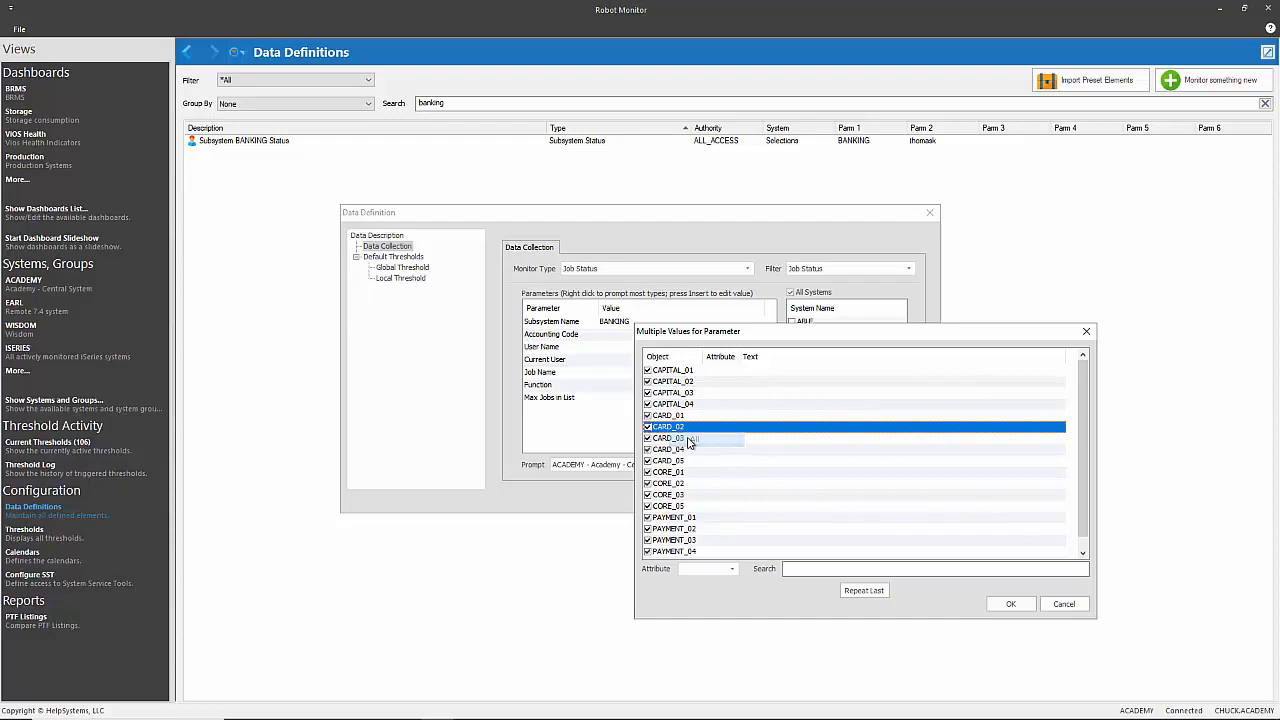
scroll(678, 508, "up", 1)
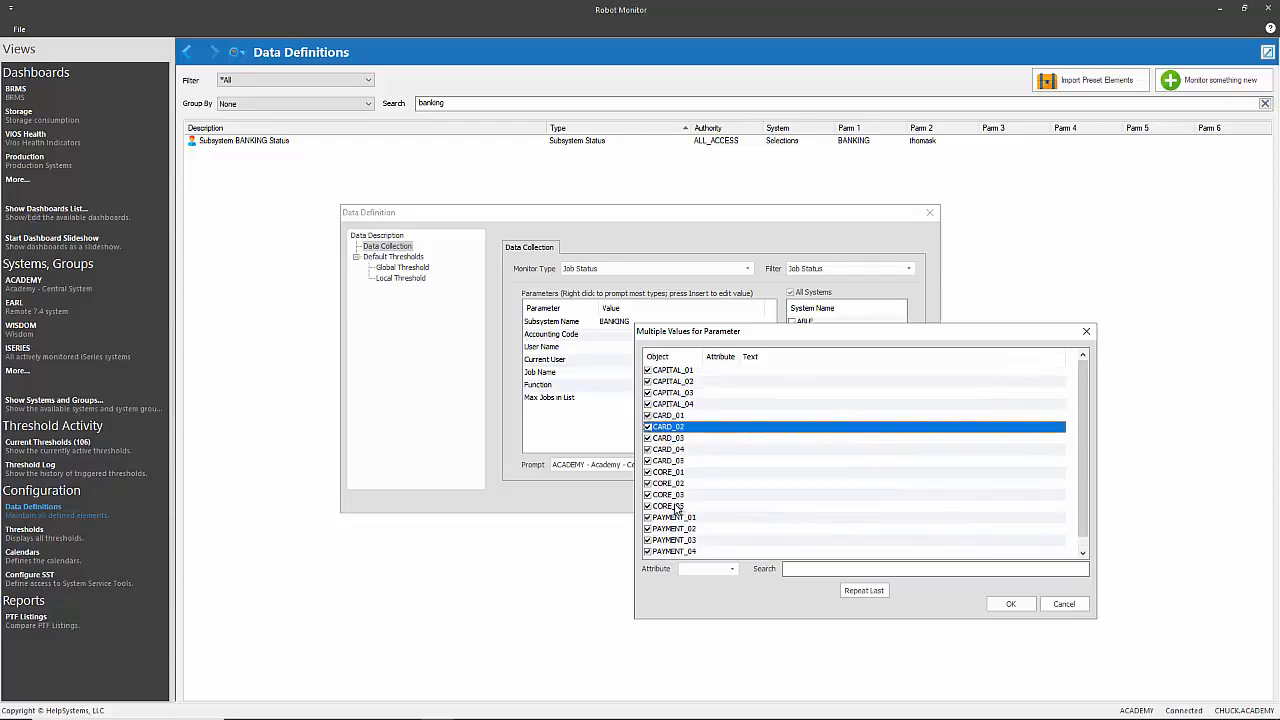
left_click(1012, 606)
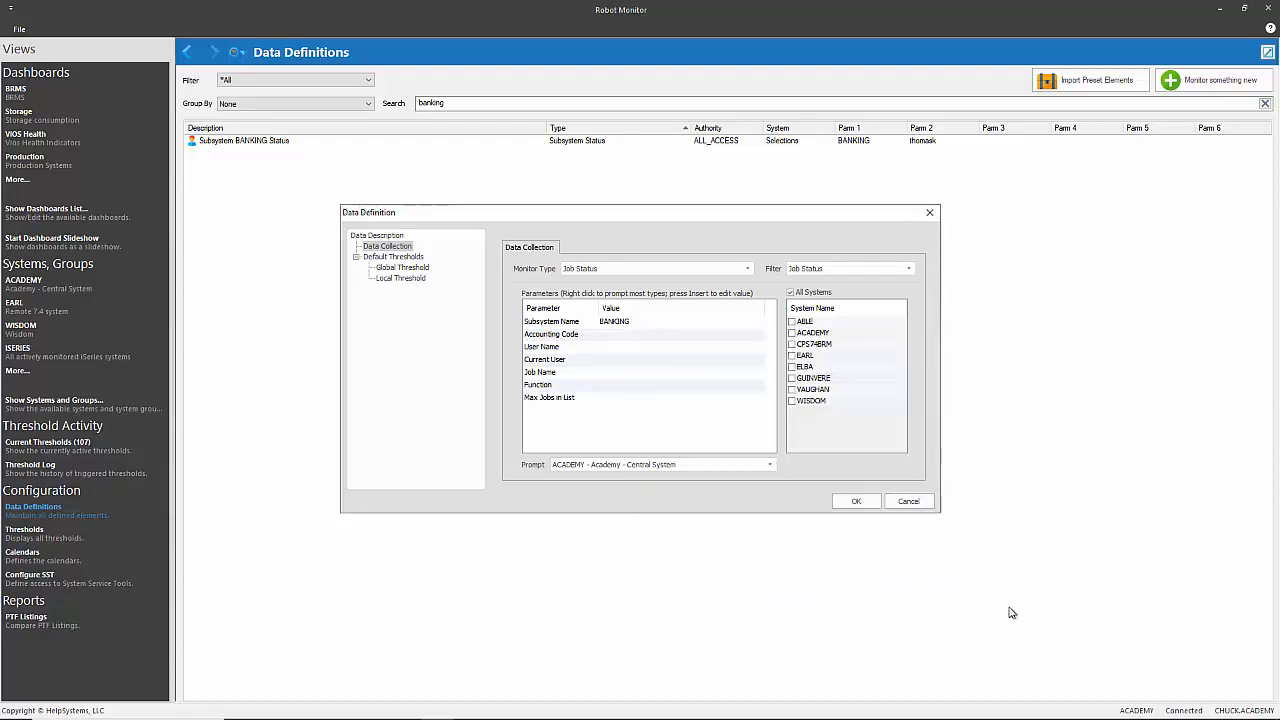
- Restrict the job status definition to the ACADEMY and WISDOM systems instead of all systems and save it
left_click(791, 292)
left_click(791, 332)
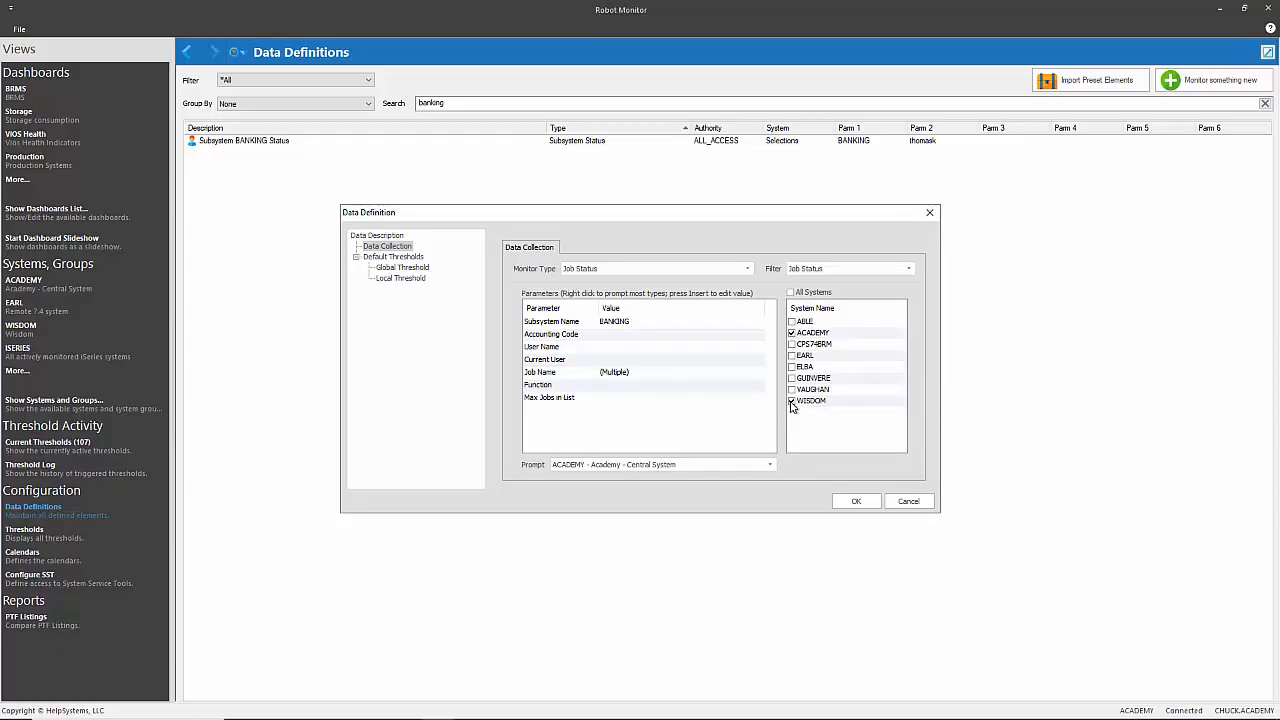
left_click(857, 502)
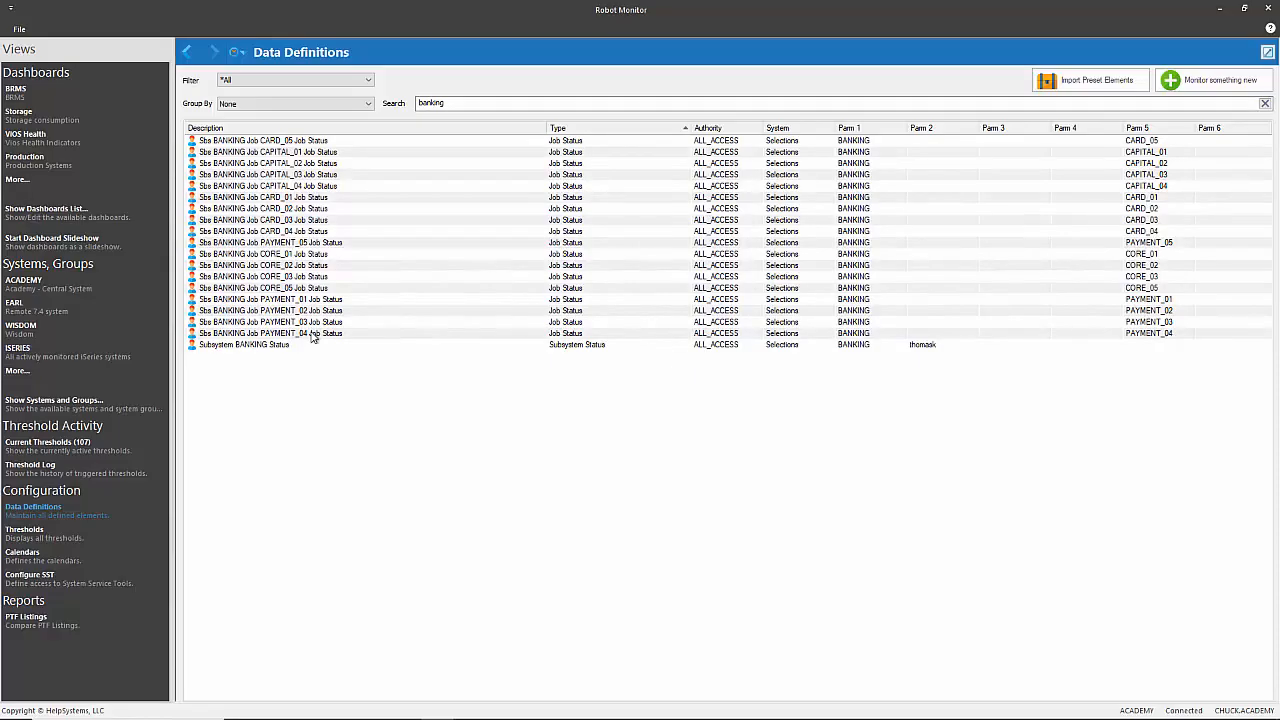
- Start another data definition, filter the monitor types by Job Performance and choose CPU Usage
left_click(1183, 80)
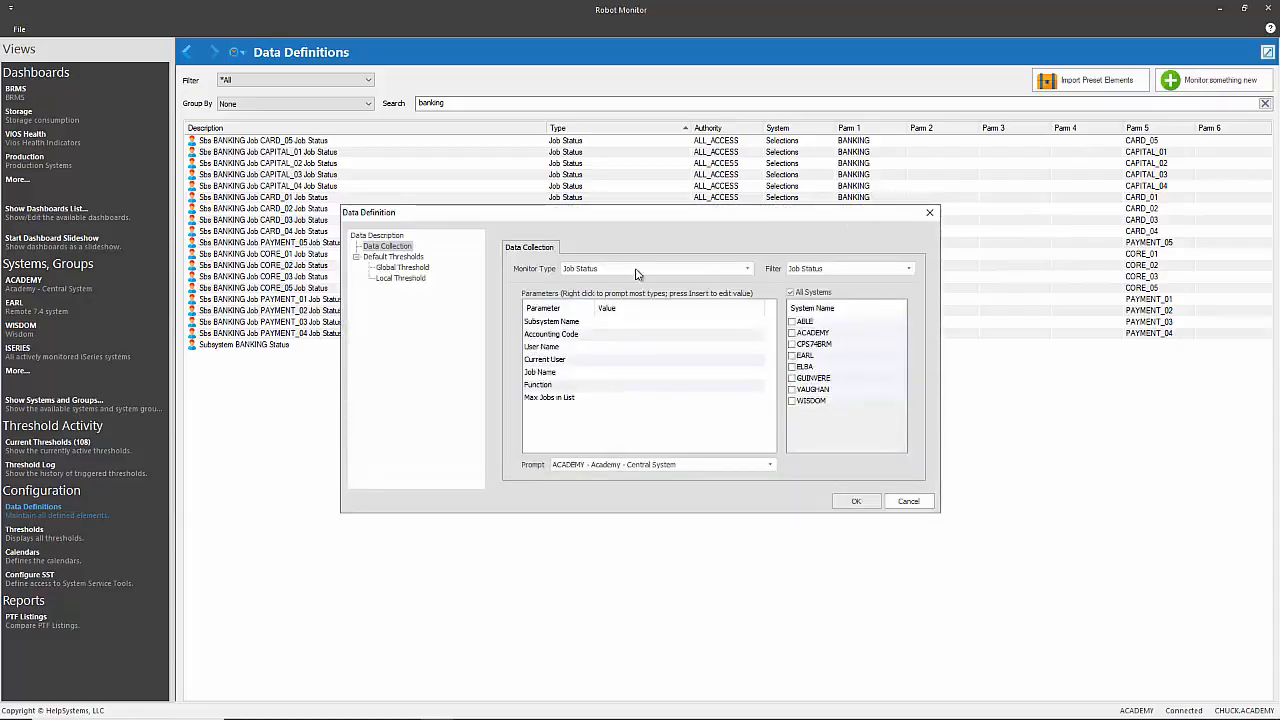
left_click(910, 272)
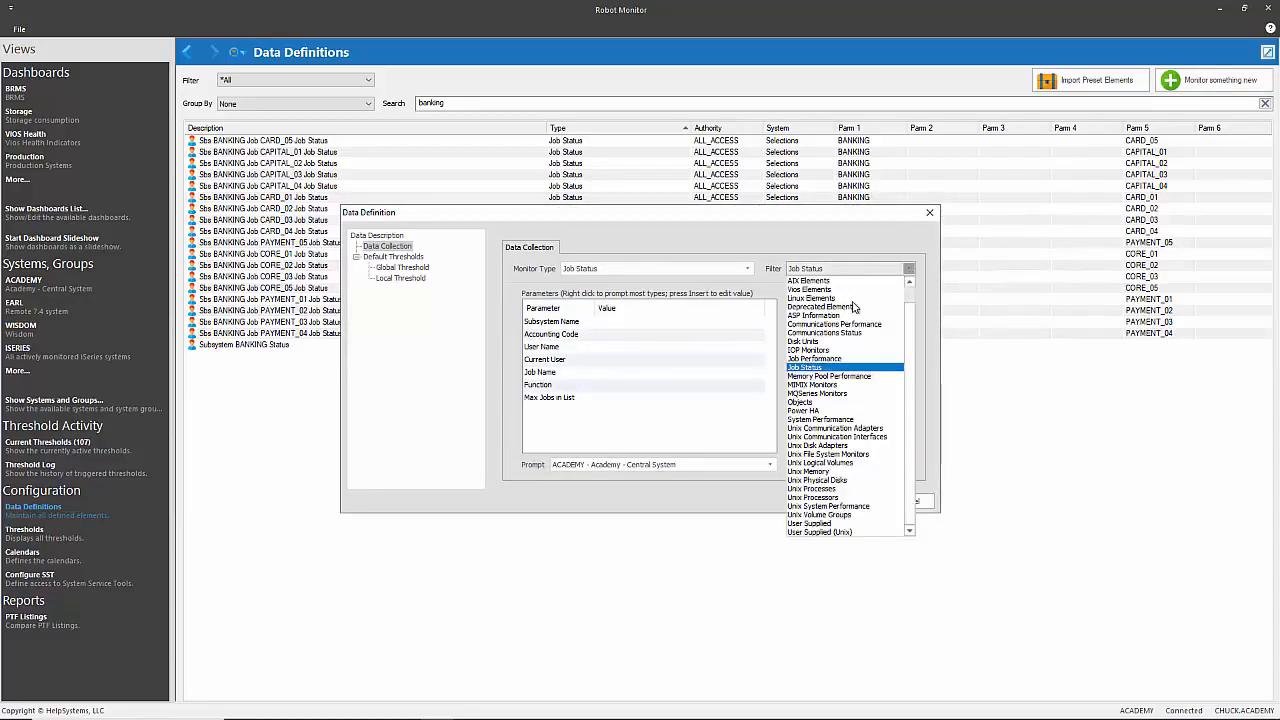
left_click(815, 358)
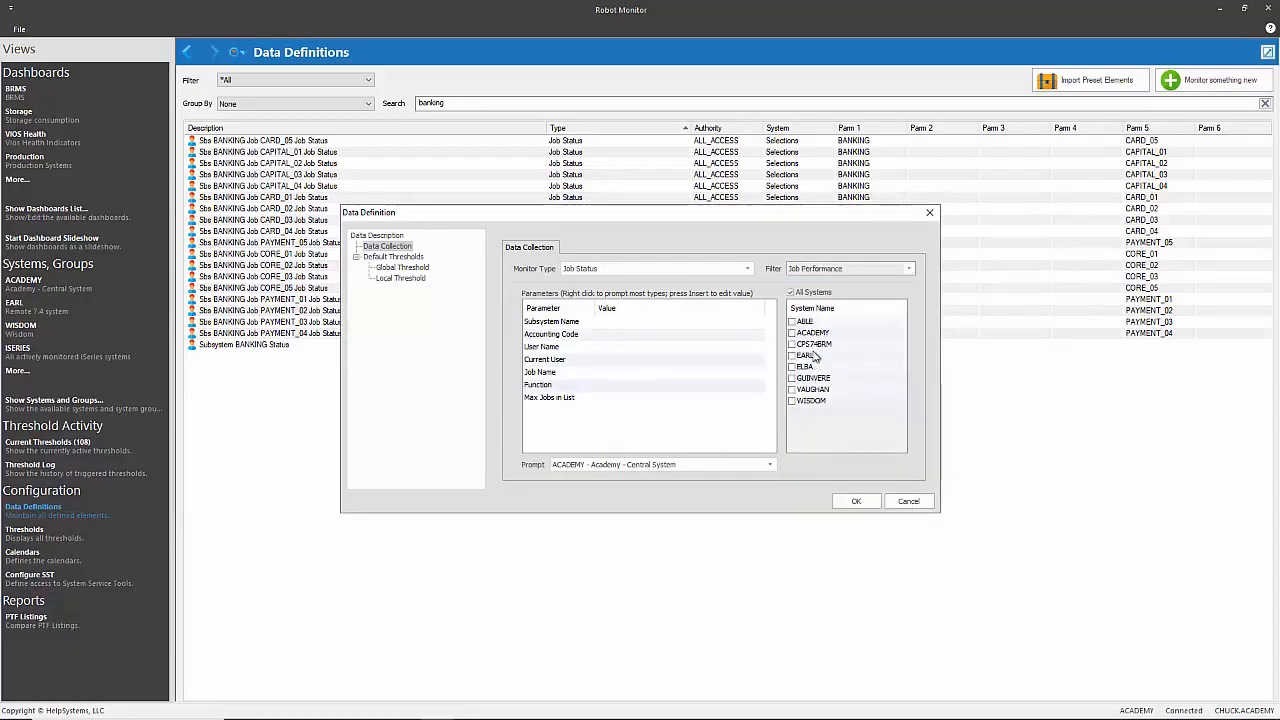
left_click(748, 270)
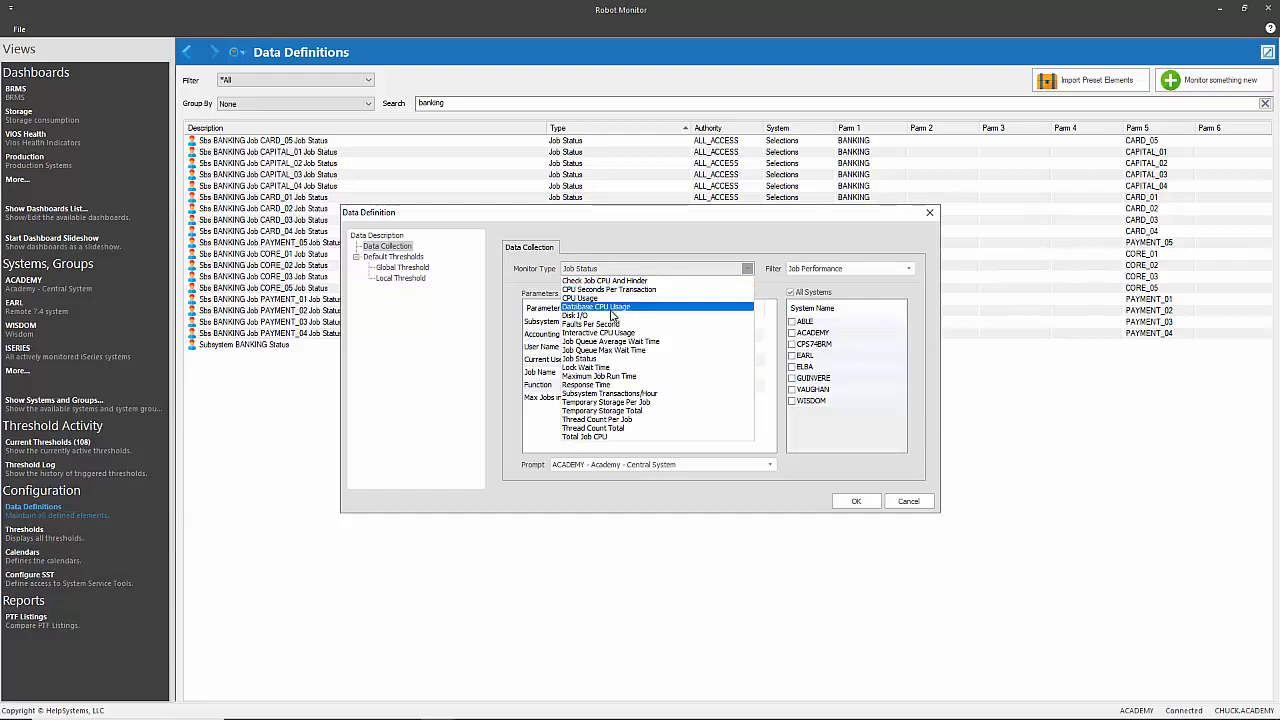
left_click(604, 298)
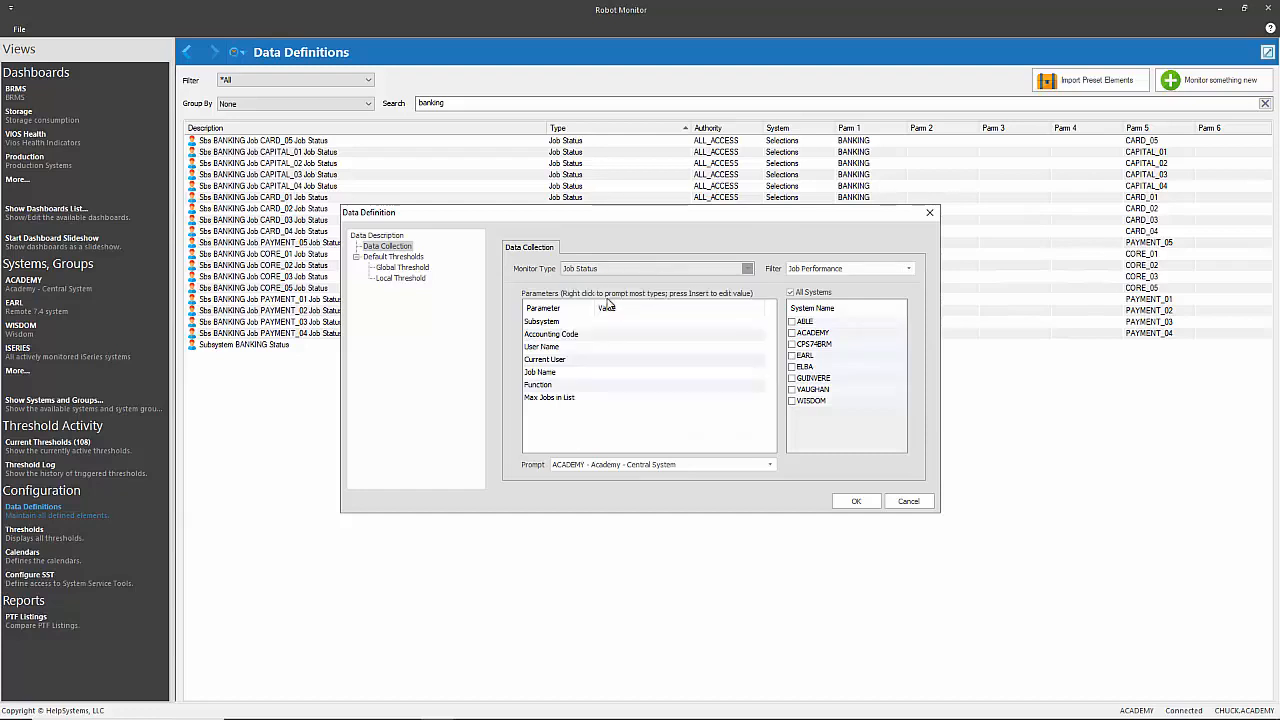
left_click(746, 270)
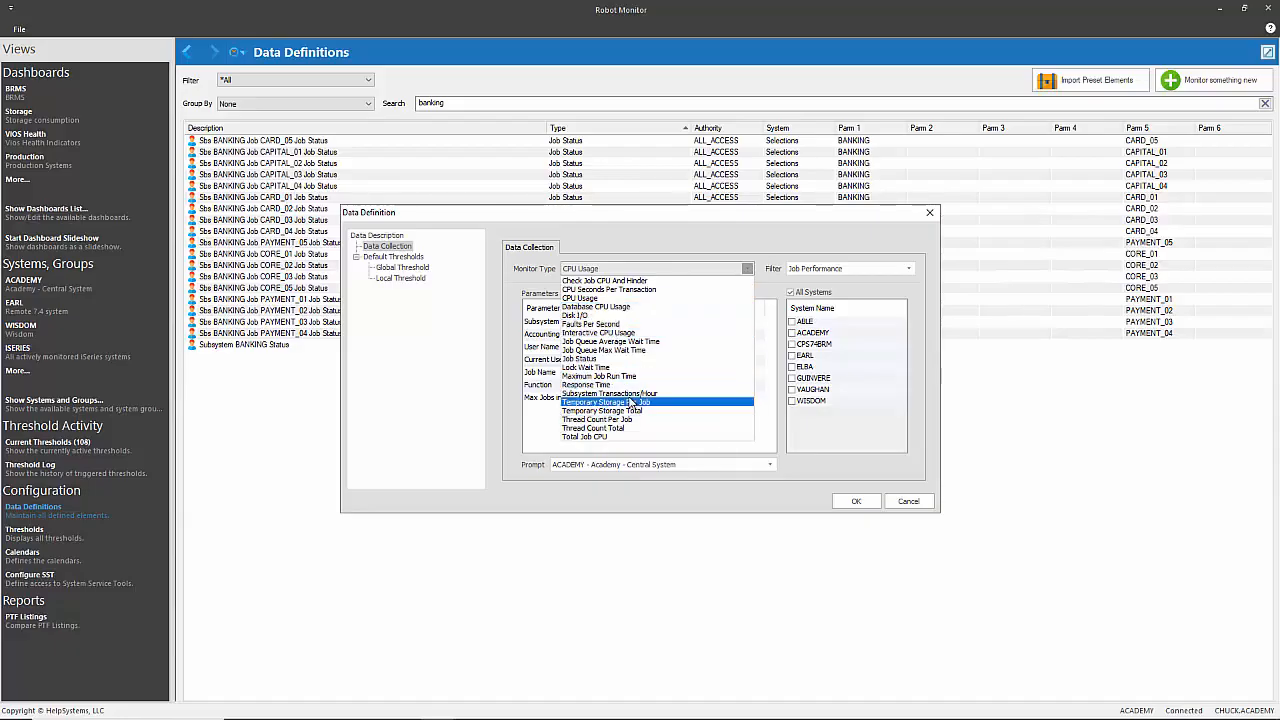
left_click(772, 241)
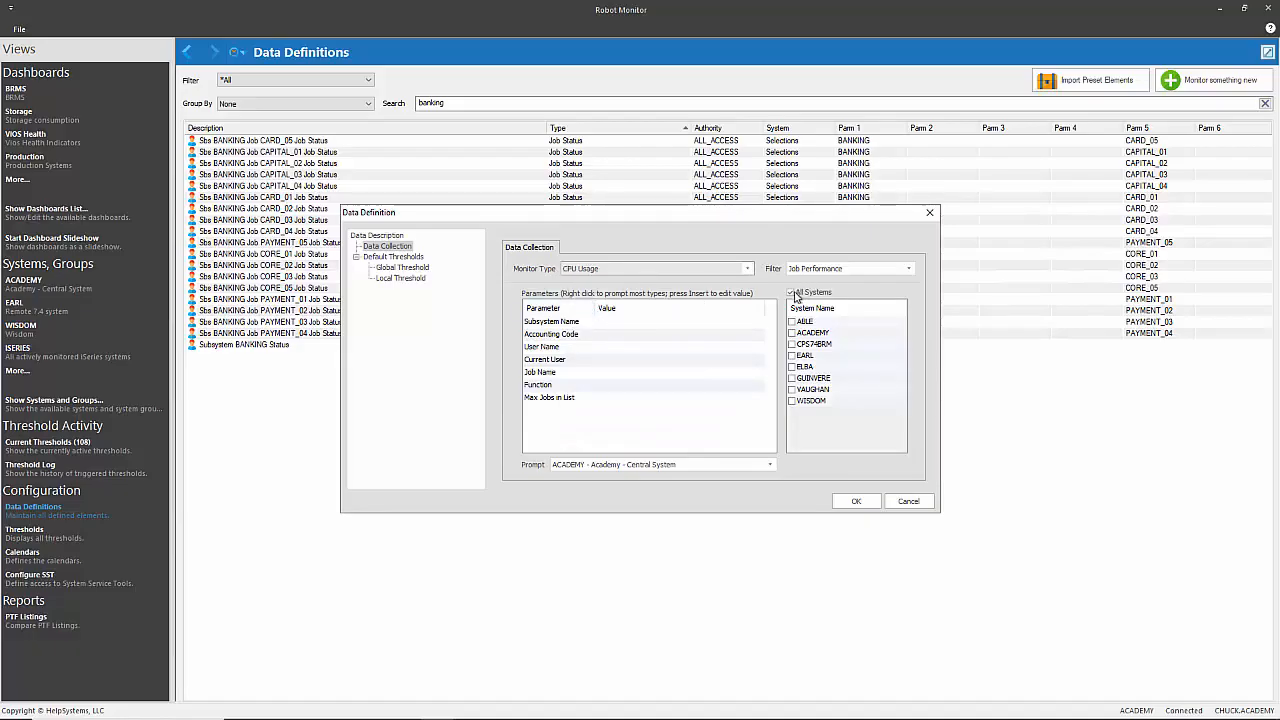
- Save the CPU Usage definition for the BANKING subsystem, limited to the ACADEMY and WISDOM systems
right_click(542, 324)
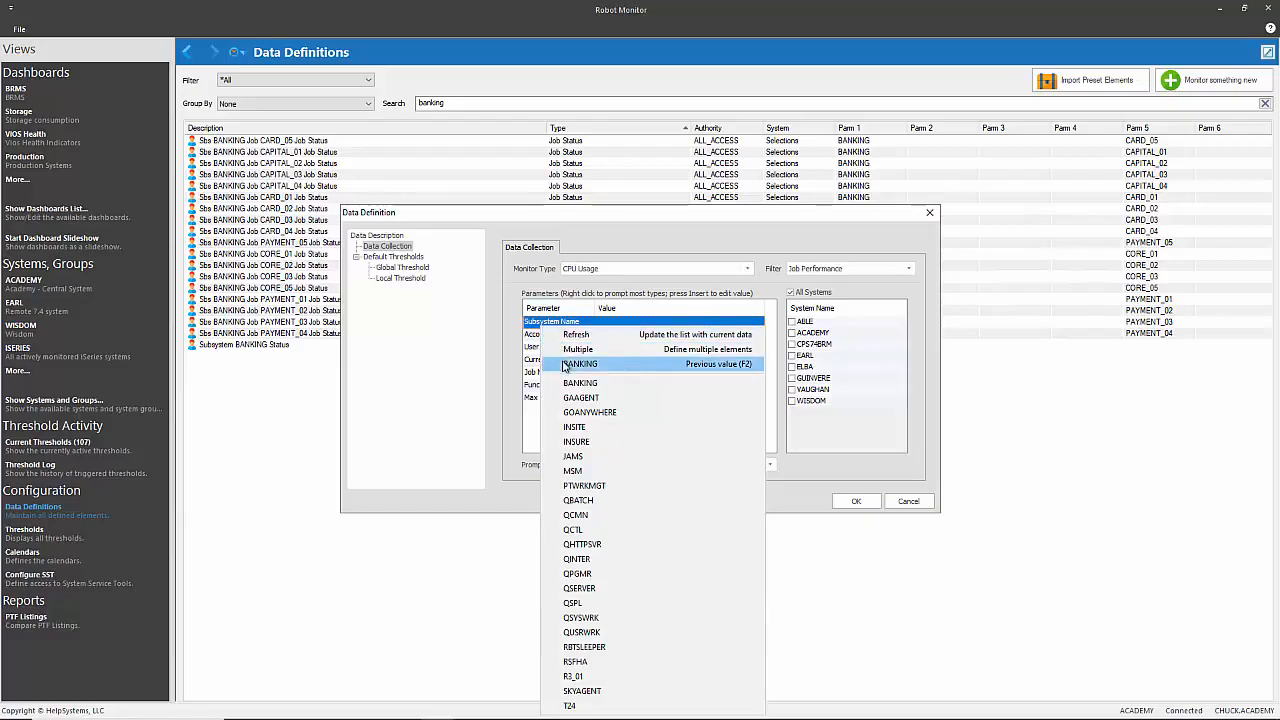
left_click(565, 363)
right_click(556, 325)
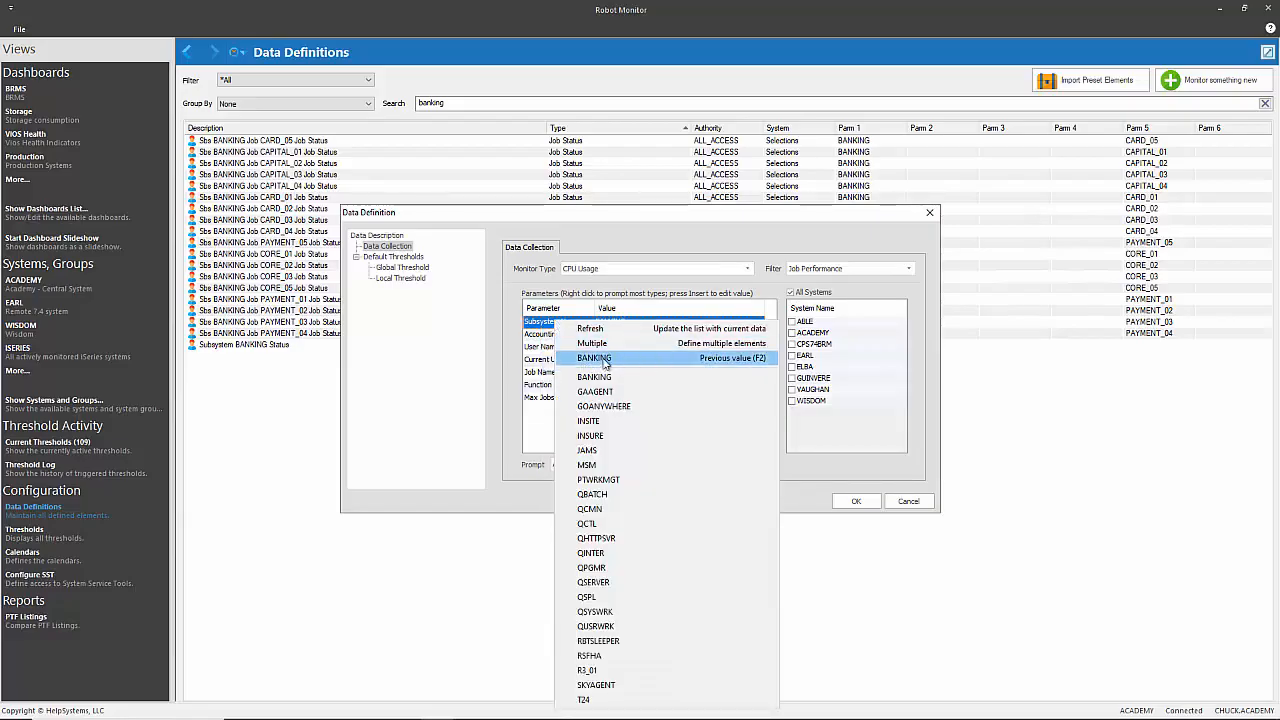
left_click(854, 289)
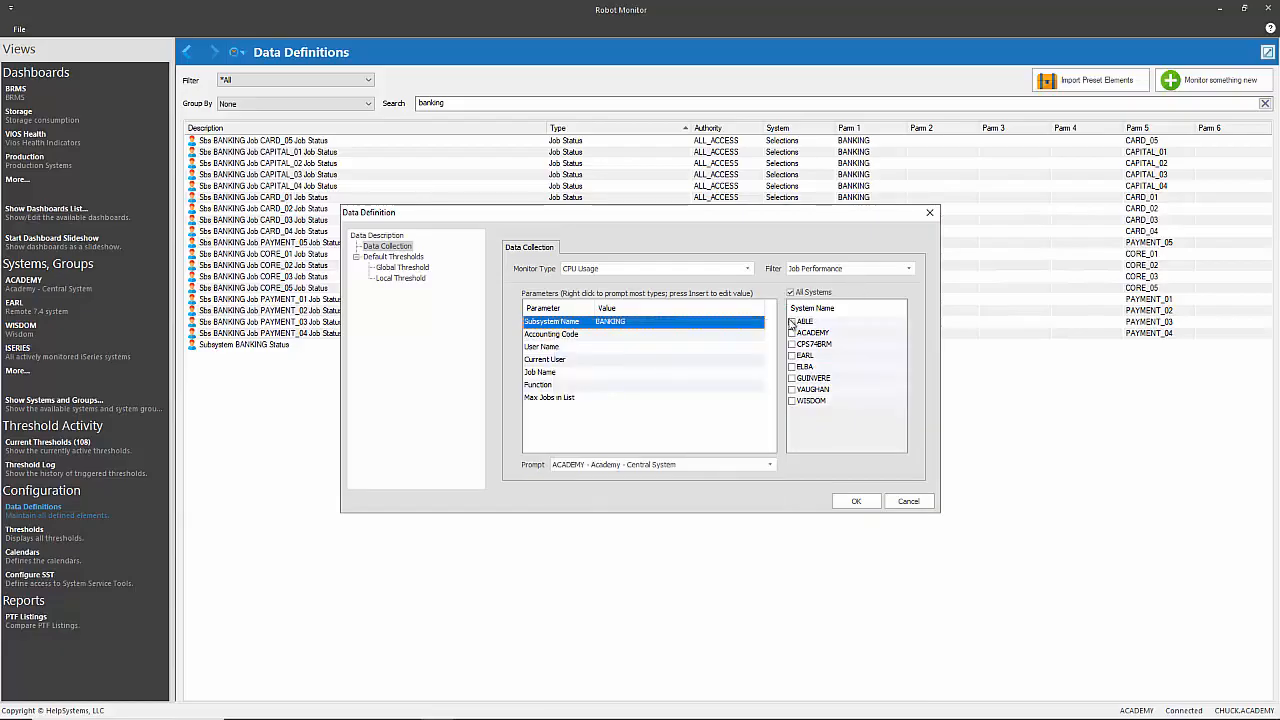
left_click(792, 332)
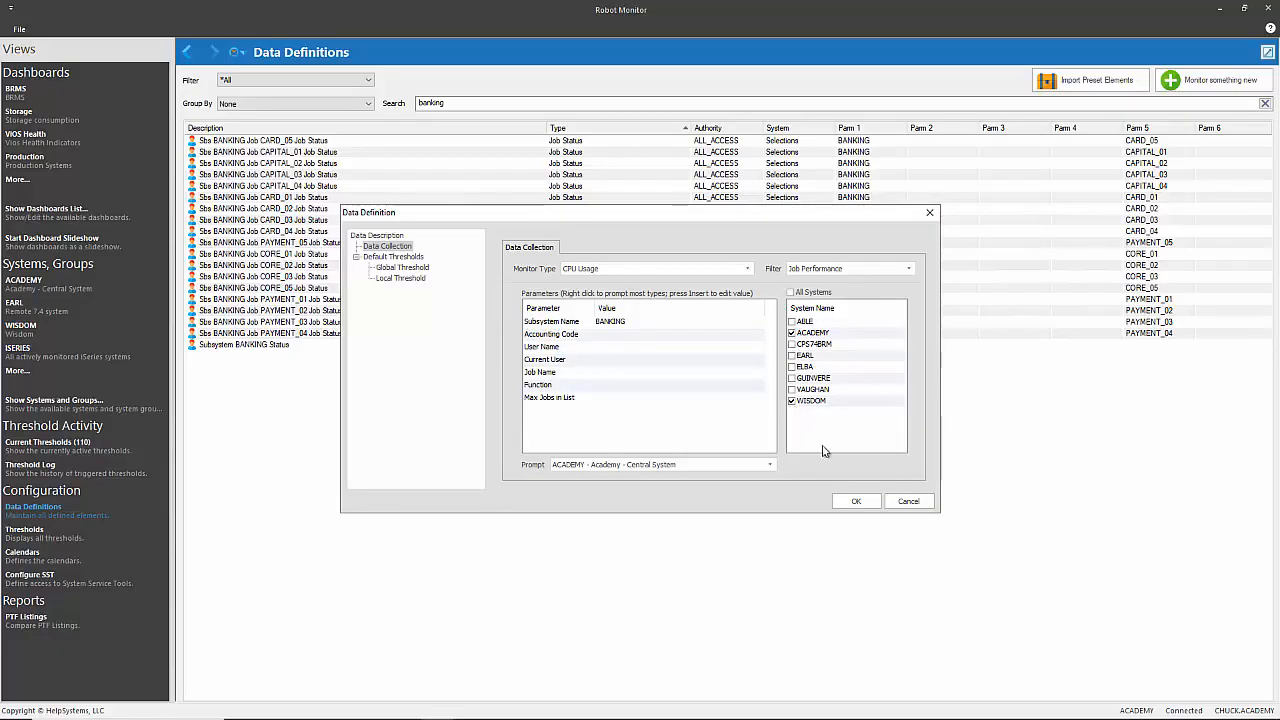
left_click(858, 502)
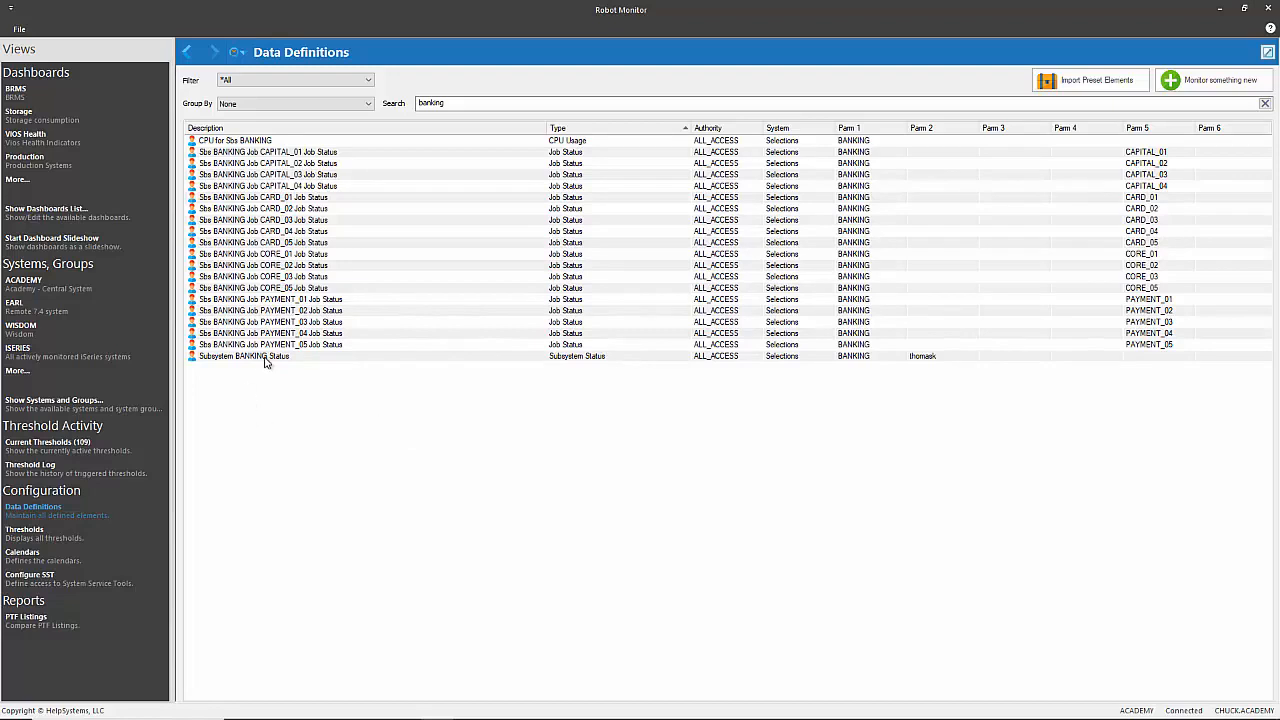
- Review the data description and global threshold of the Subsystem BANKING Status definition, then close it without changes
right_click(266, 363)
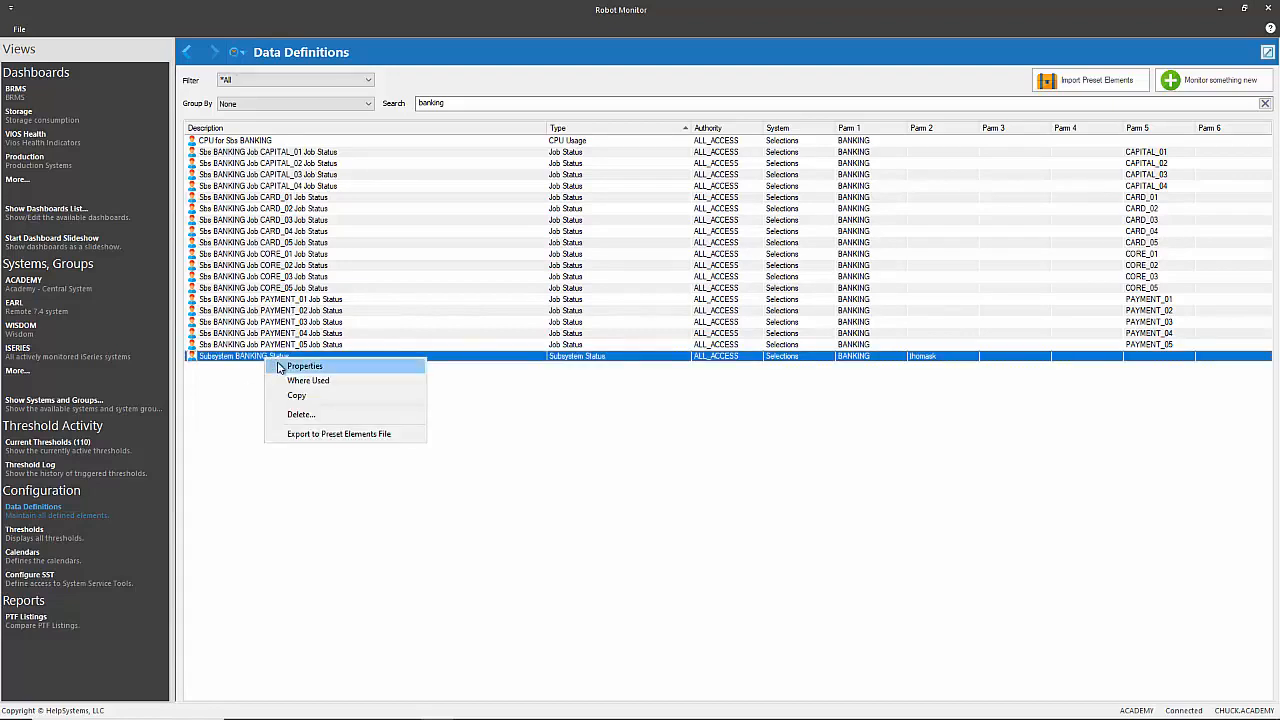
left_click(277, 367)
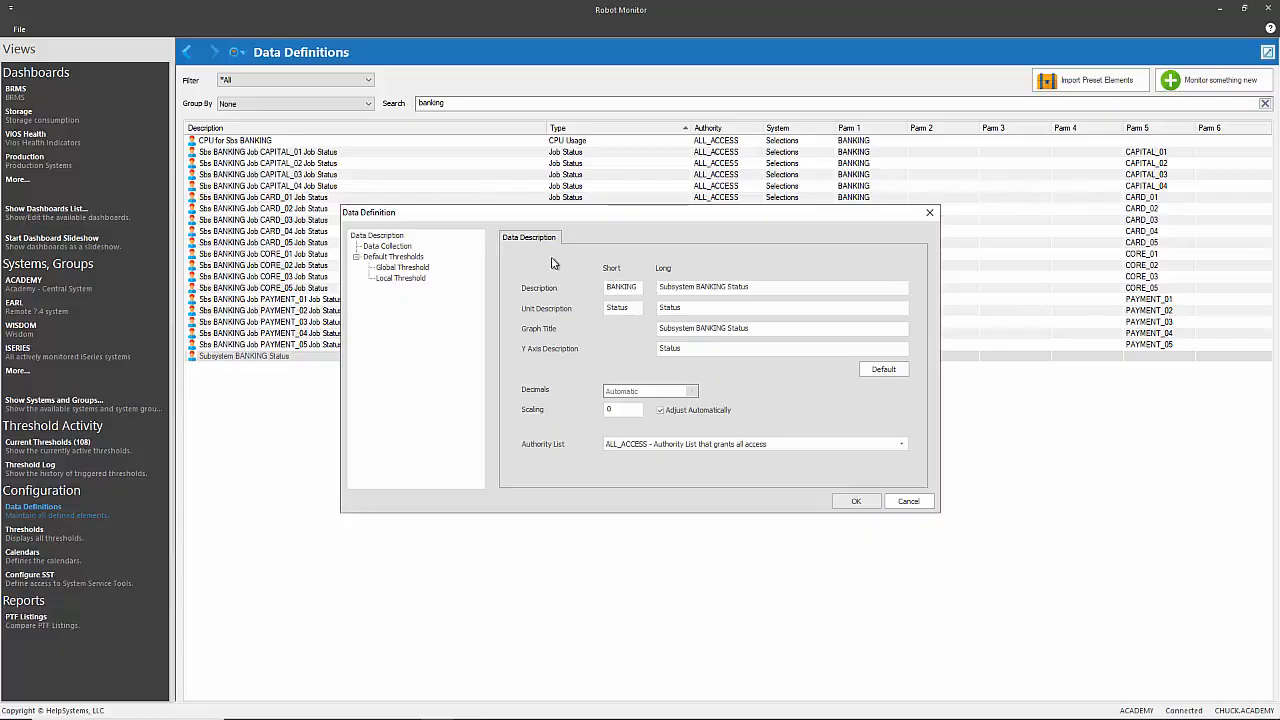
left_click(400, 268)
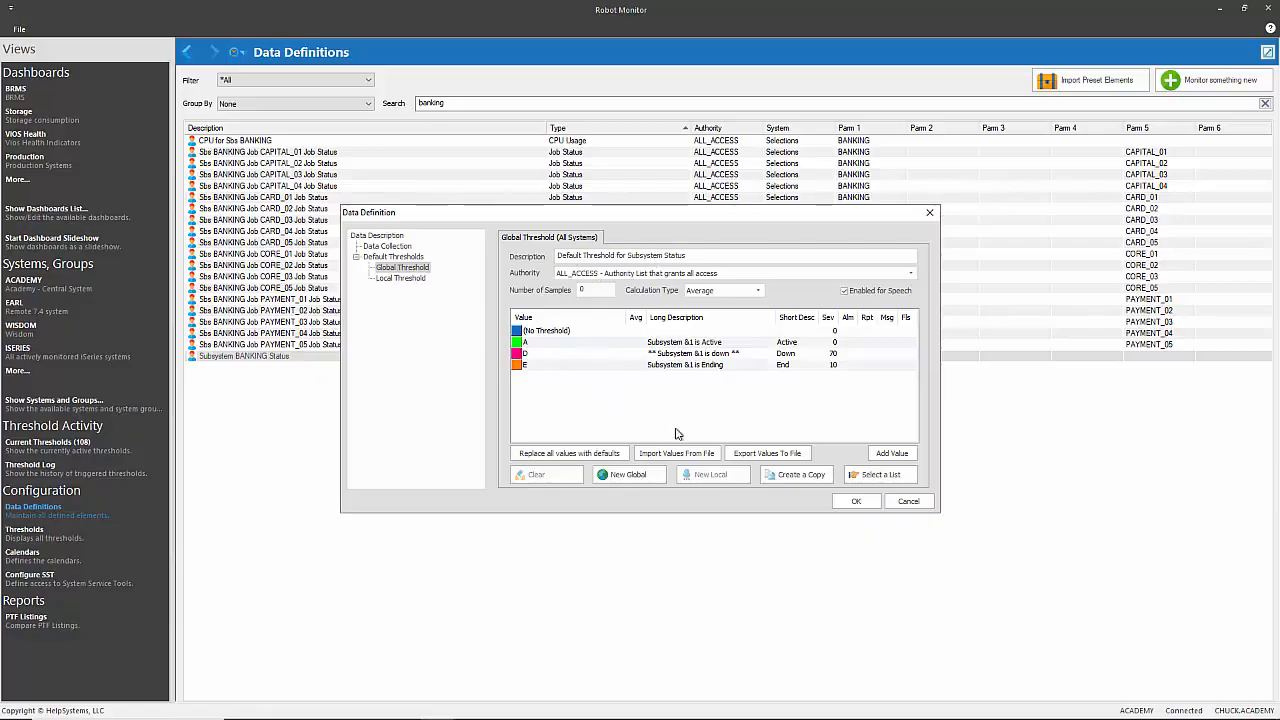
left_click(907, 501)
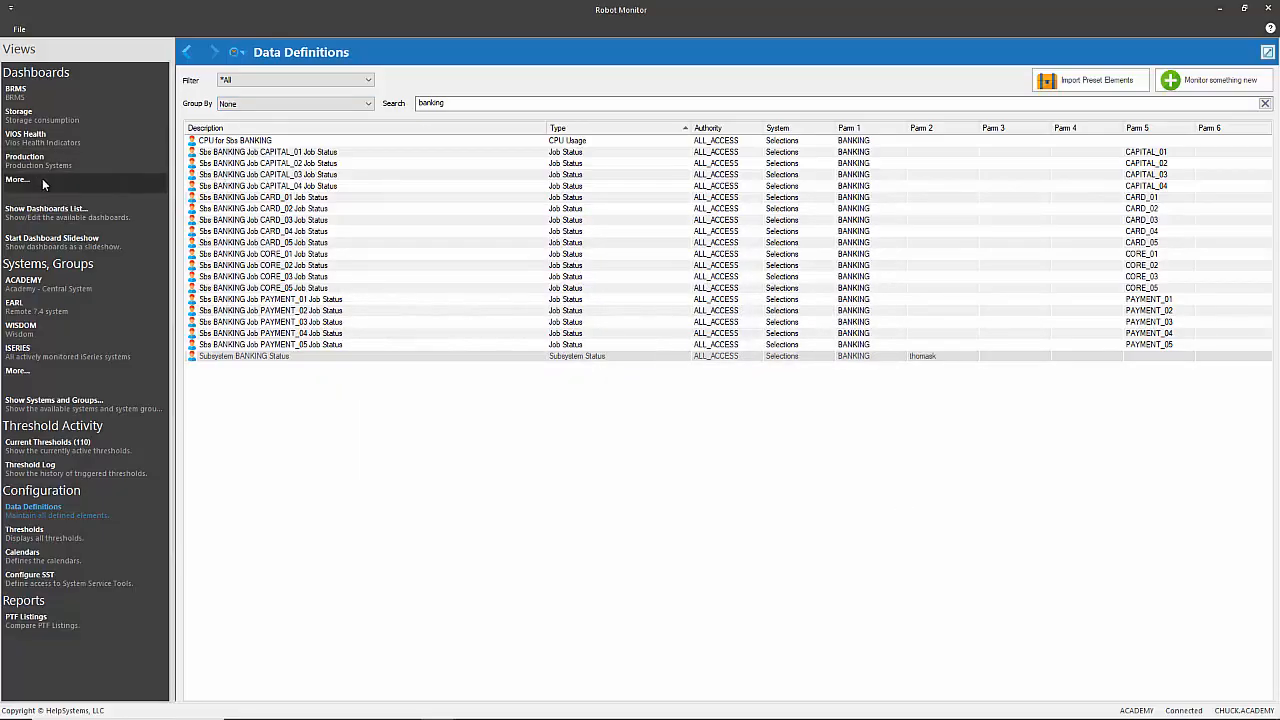
- Create a new dashboard named banking from the dashboards list
left_click(48, 217)
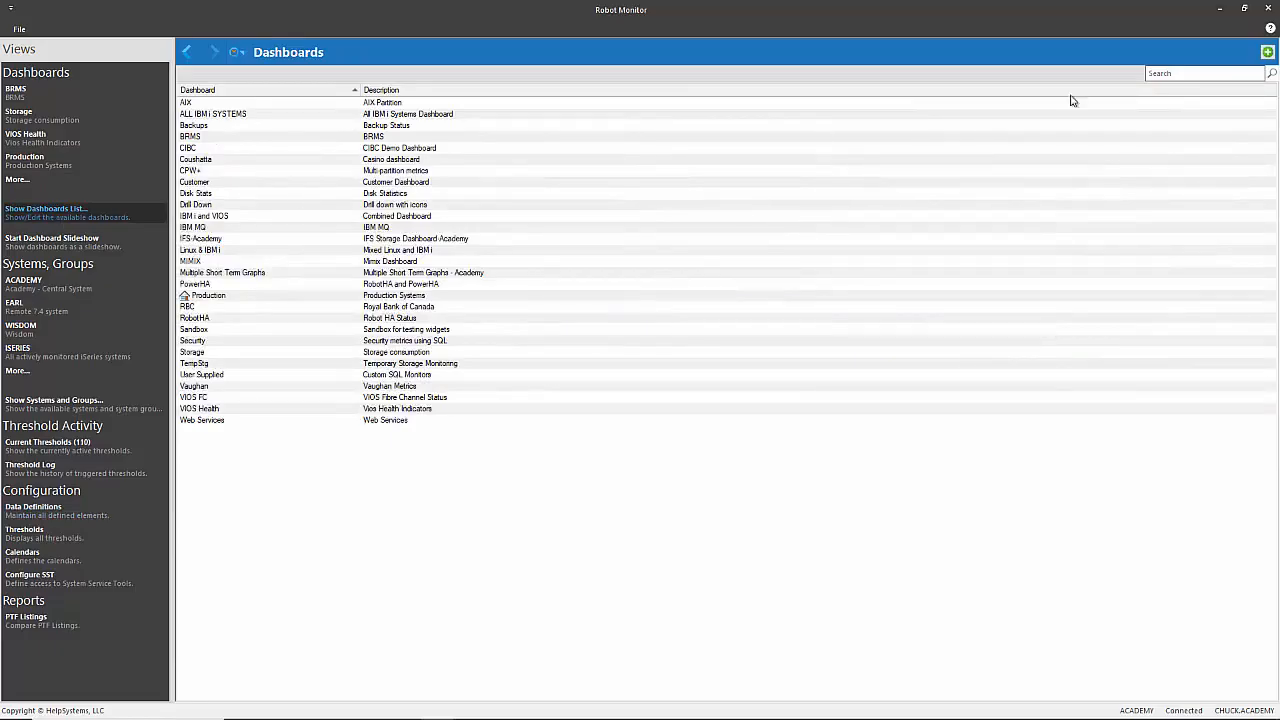
left_click(1270, 53)
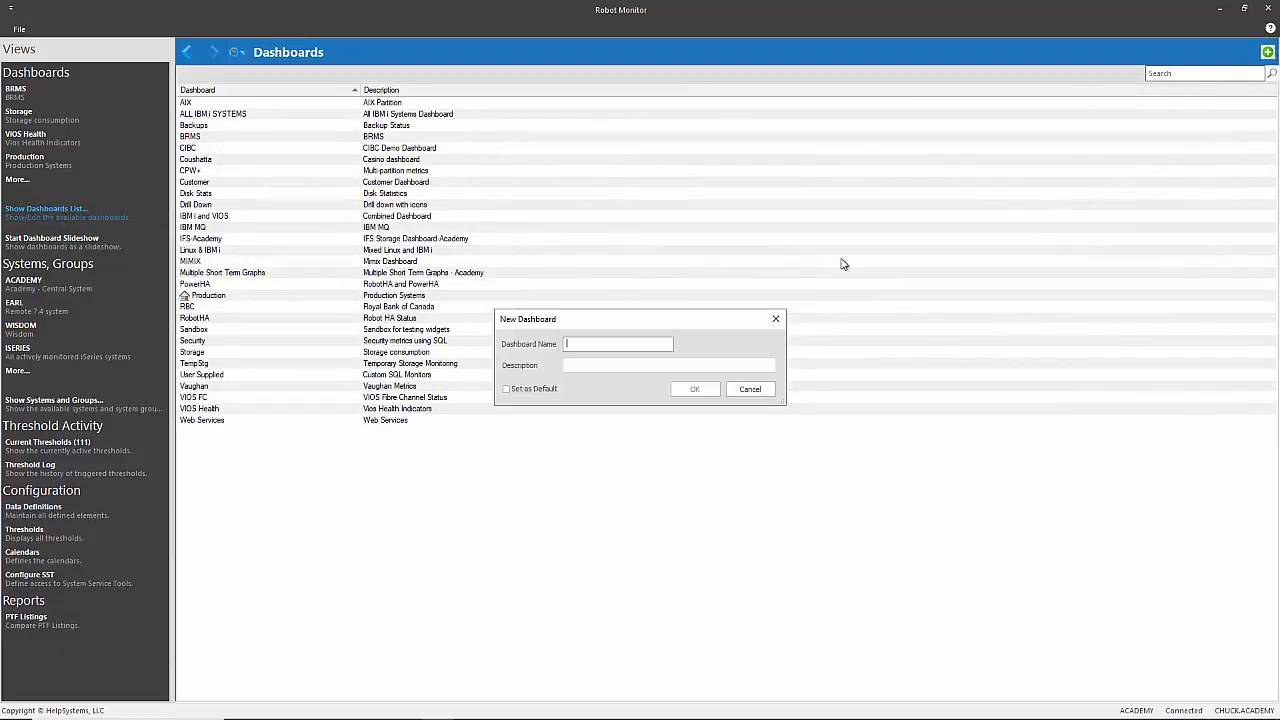
type("banking")
key("Tab")
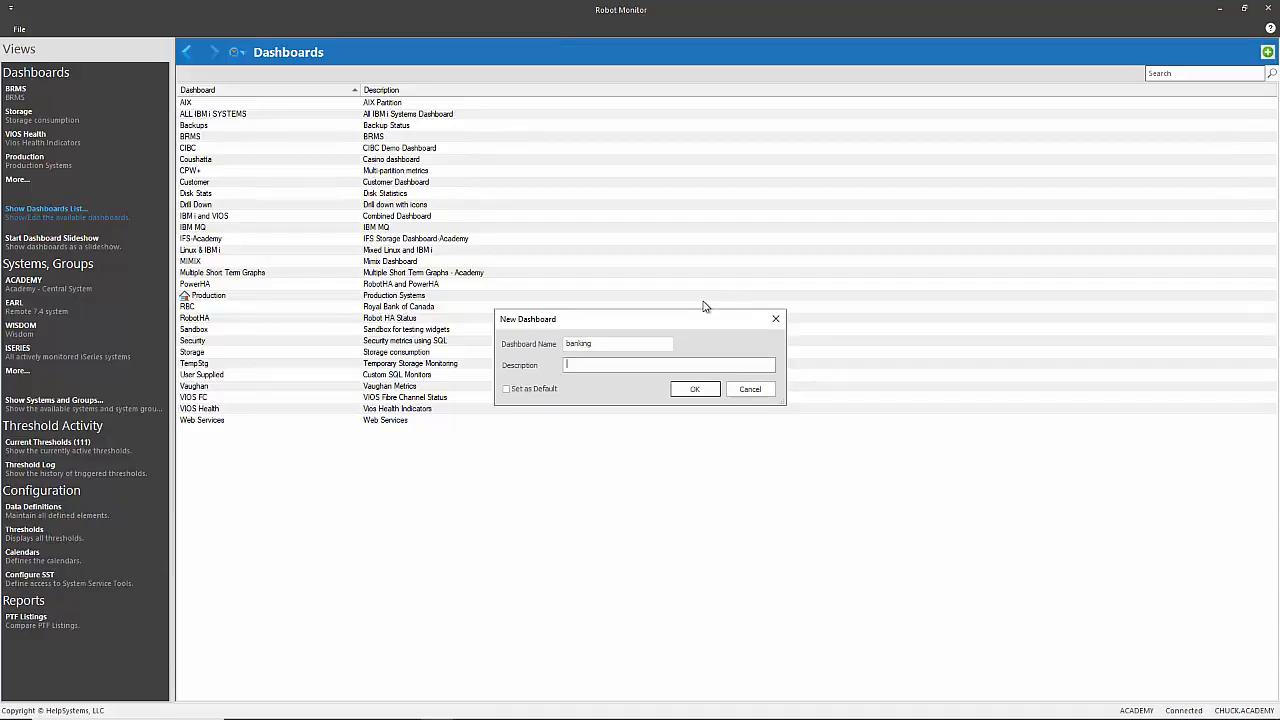
left_click(699, 398)
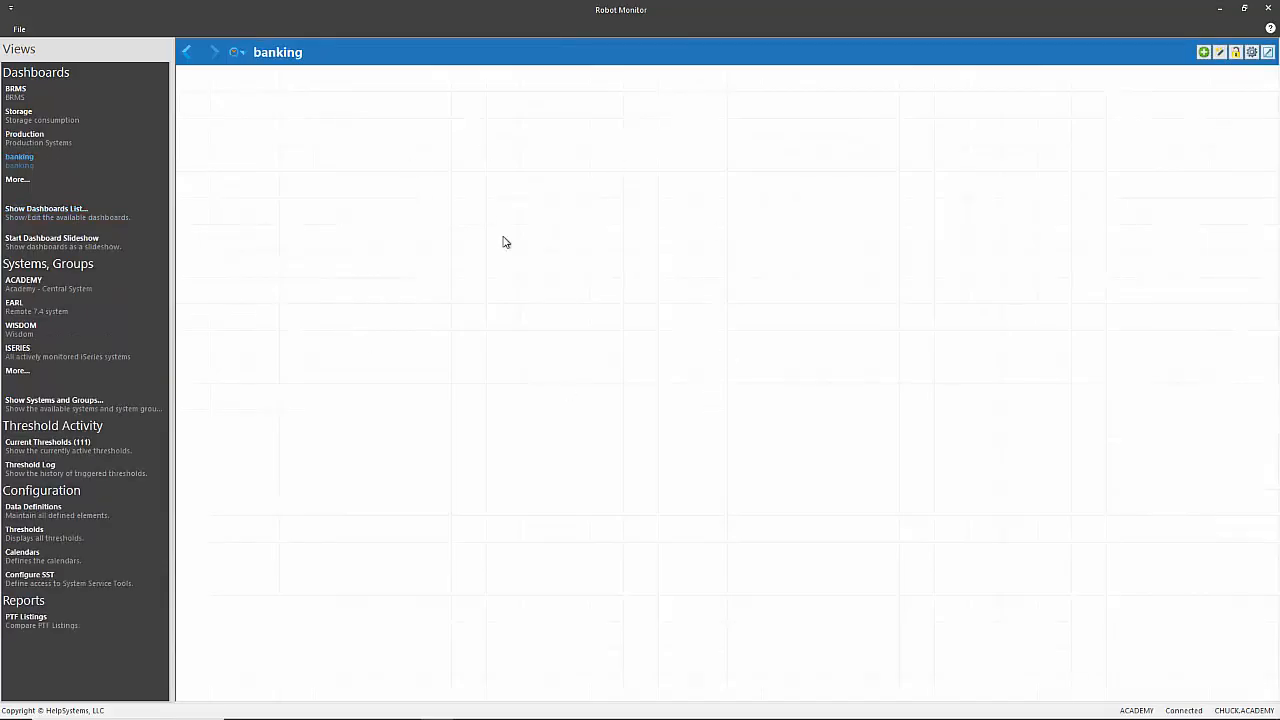
- Add a live monitor graph to the banking dashboard and give it the description Banking Status
left_click(1203, 52)
mouse_move(1128, 86)
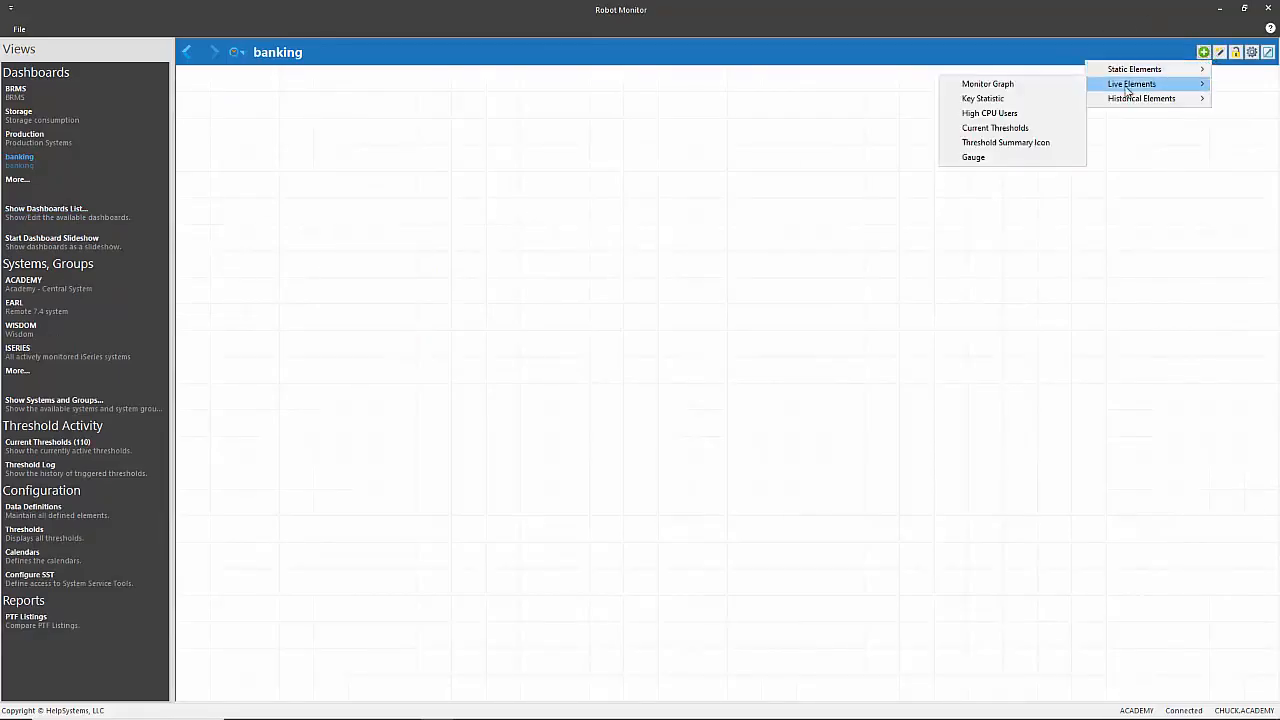
left_click(993, 85)
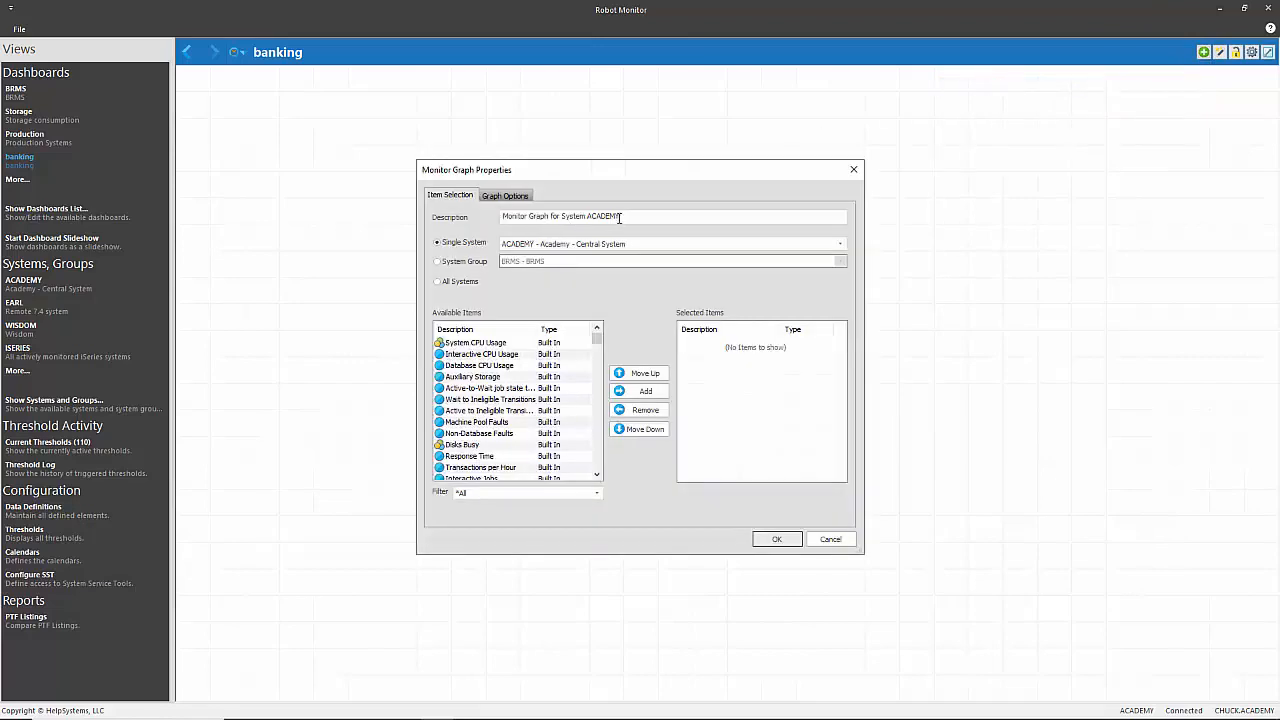
left_click_drag(620, 217, 491, 203)
type("Banking Status")
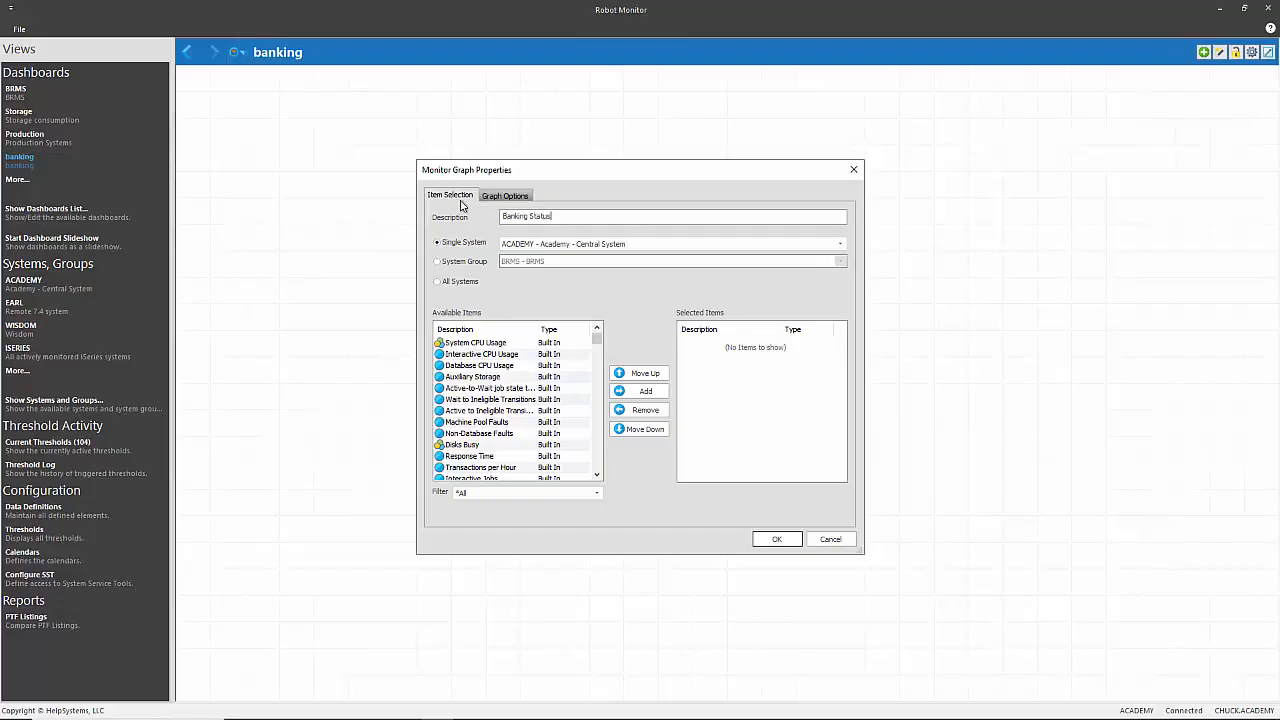
- Add Subsystem BANKING Status and all BANKING job status items to the graph's selected items and save the graph
left_click_drag(598, 341, 574, 482)
left_click(490, 458)
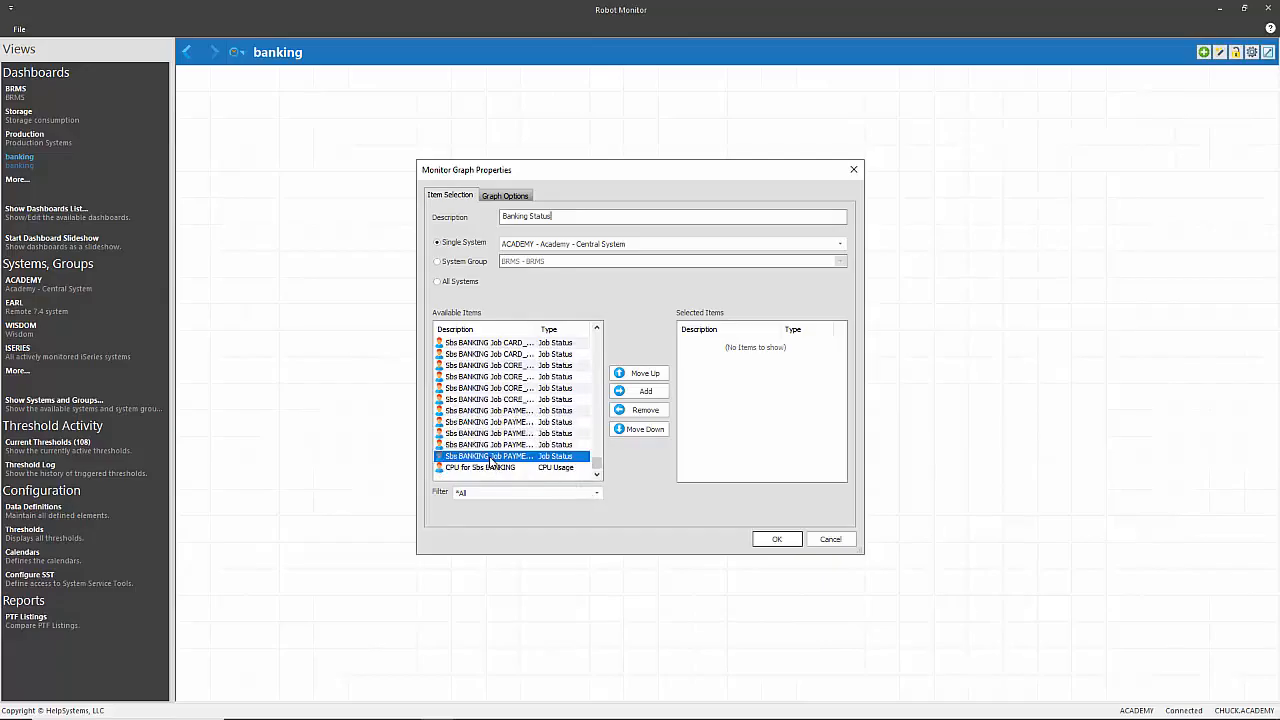
scroll(490, 460, "up", 3)
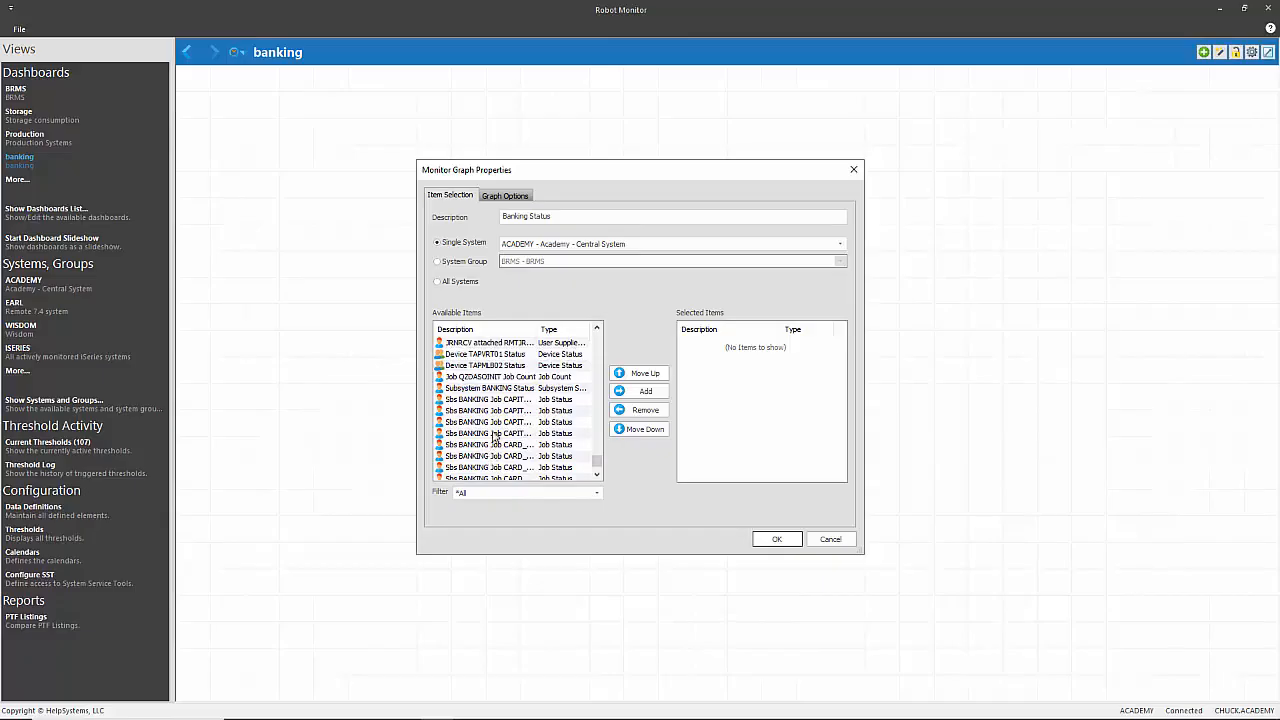
left_click(499, 389, "shift")
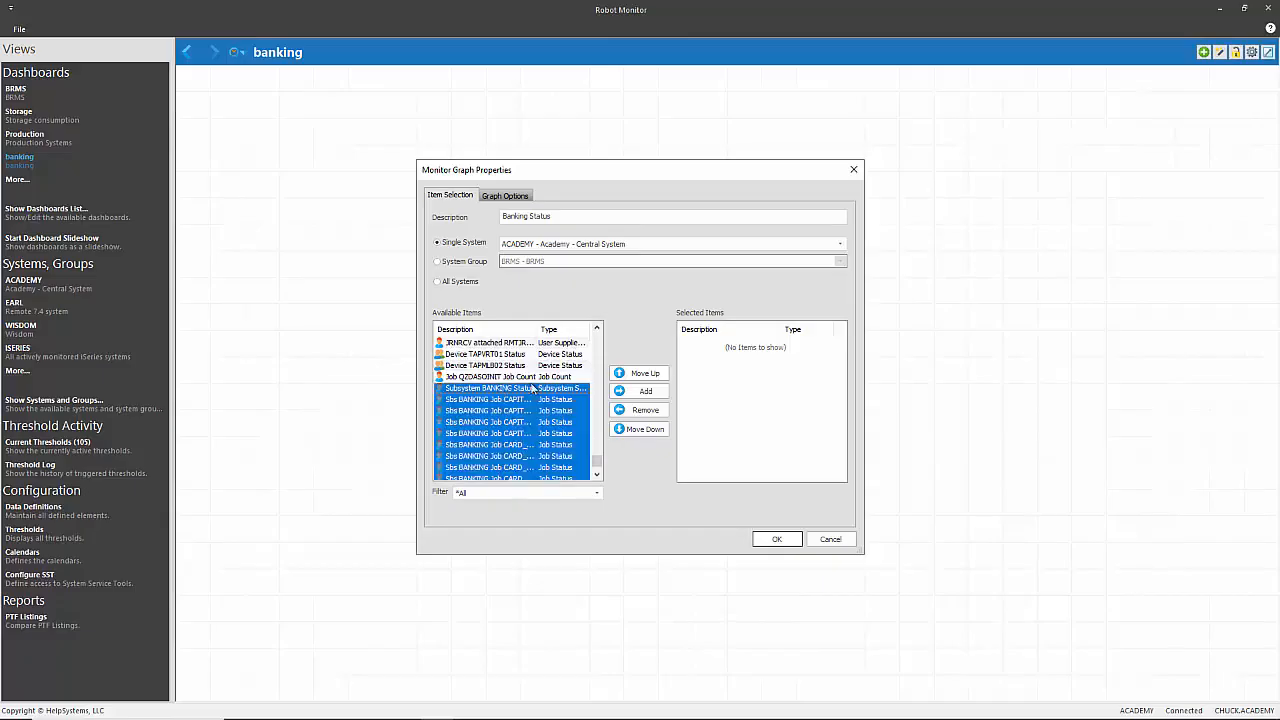
left_click(646, 392)
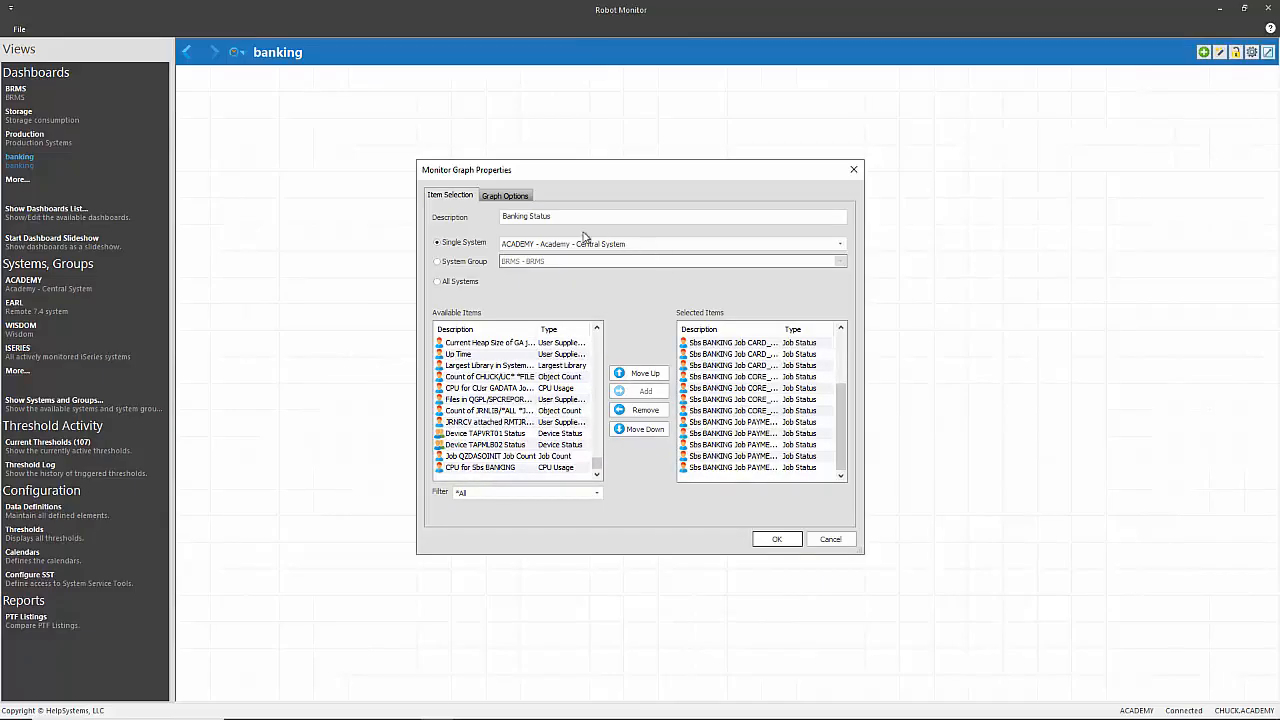
left_click(778, 540)
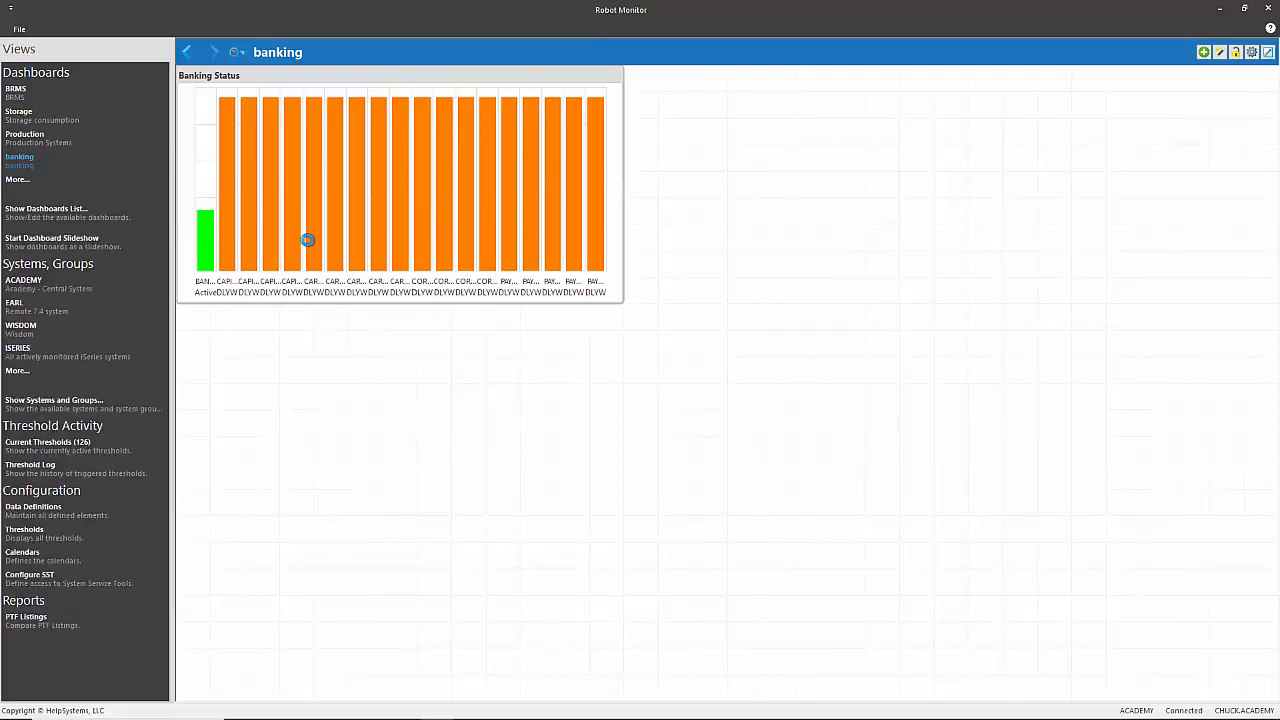
- Change the Banking Status graph's view type to Text View
left_click(510, 108)
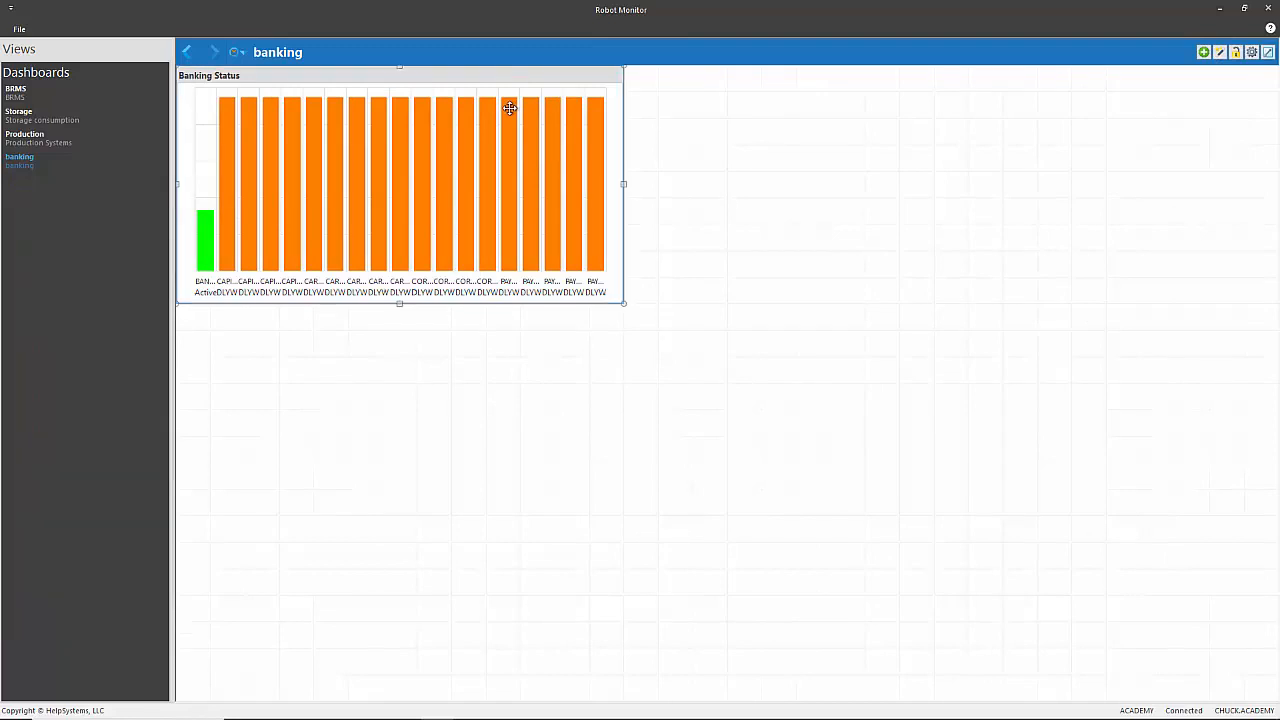
double_click(510, 108)
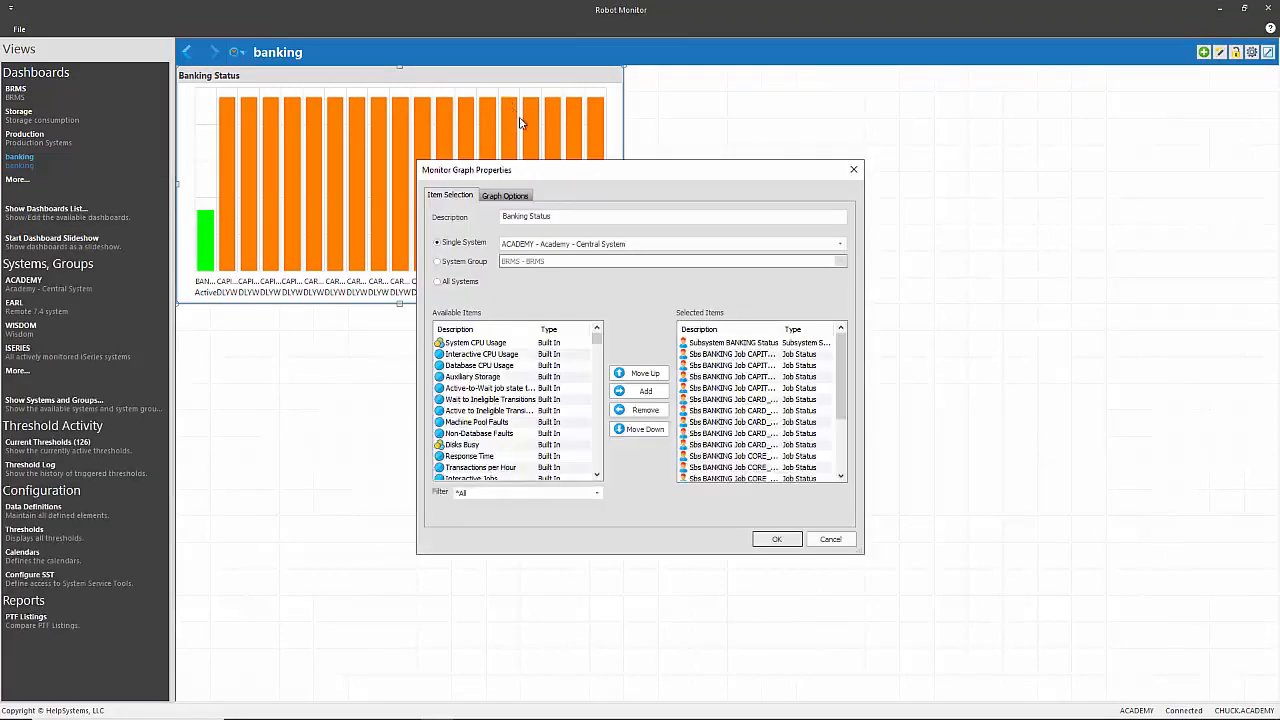
left_click(527, 195)
left_click(575, 220)
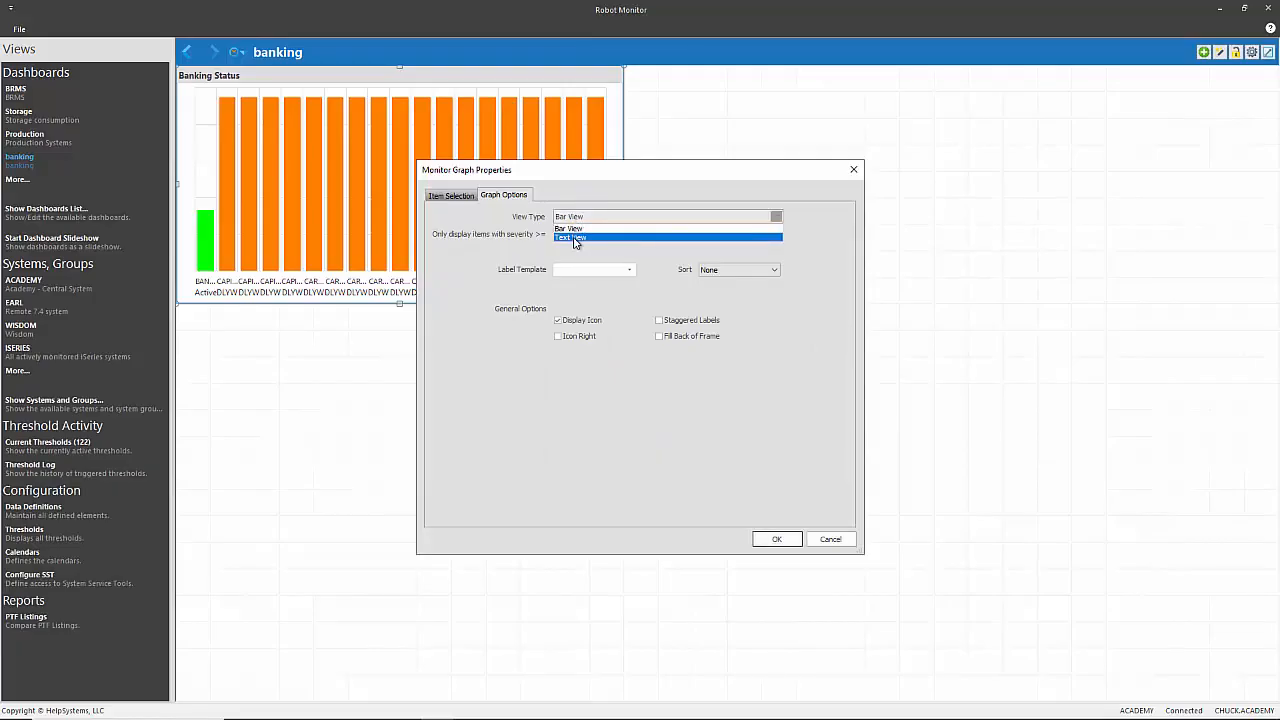
left_click(576, 238)
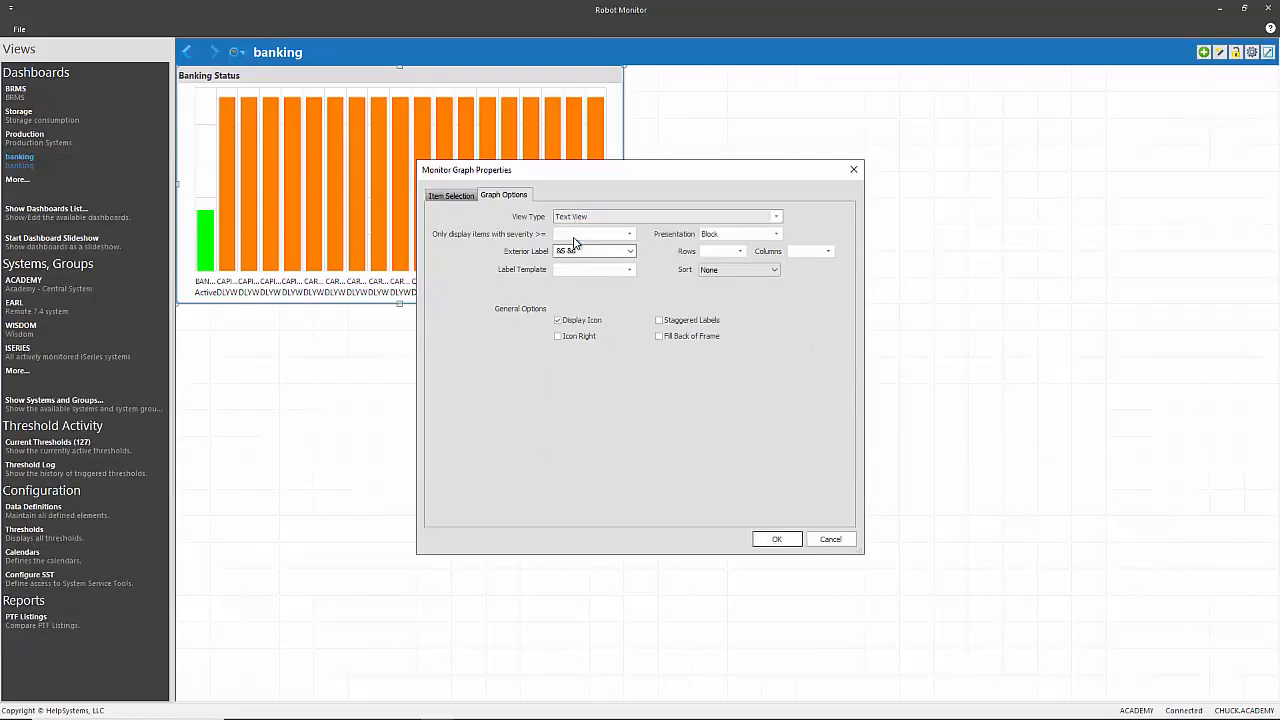
left_click(775, 540)
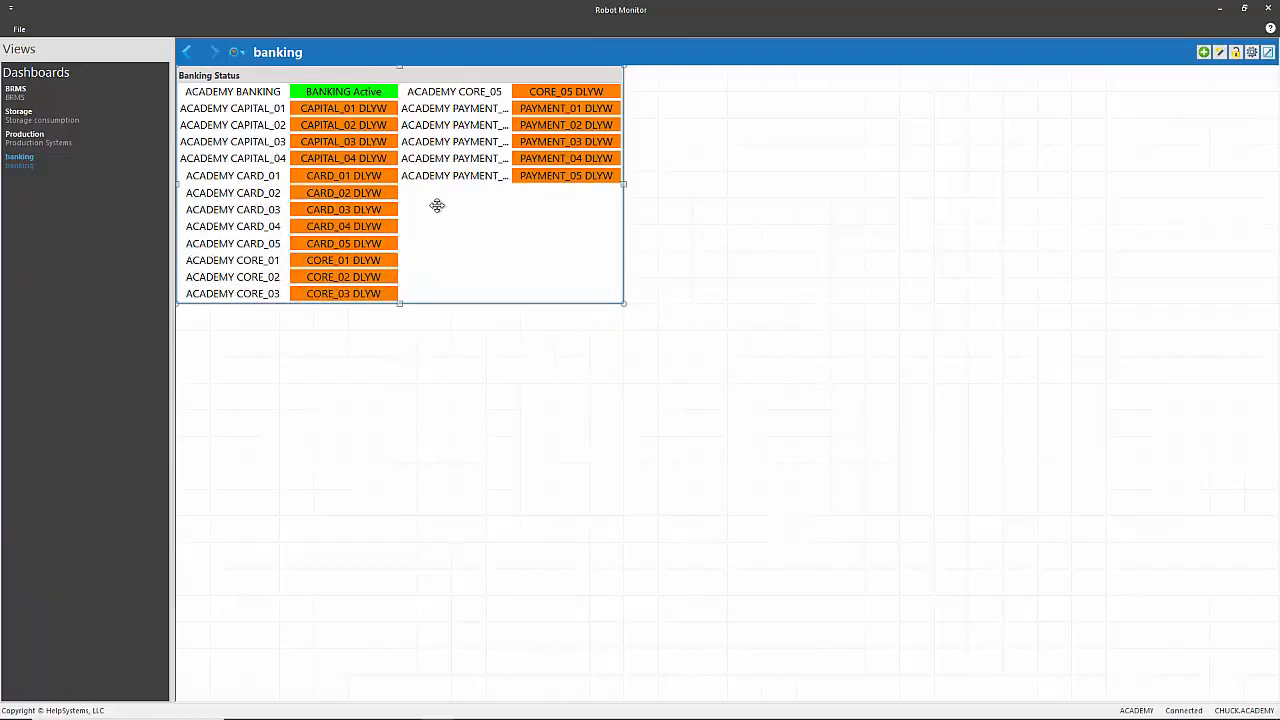
right_click(475, 241)
left_click(499, 248)
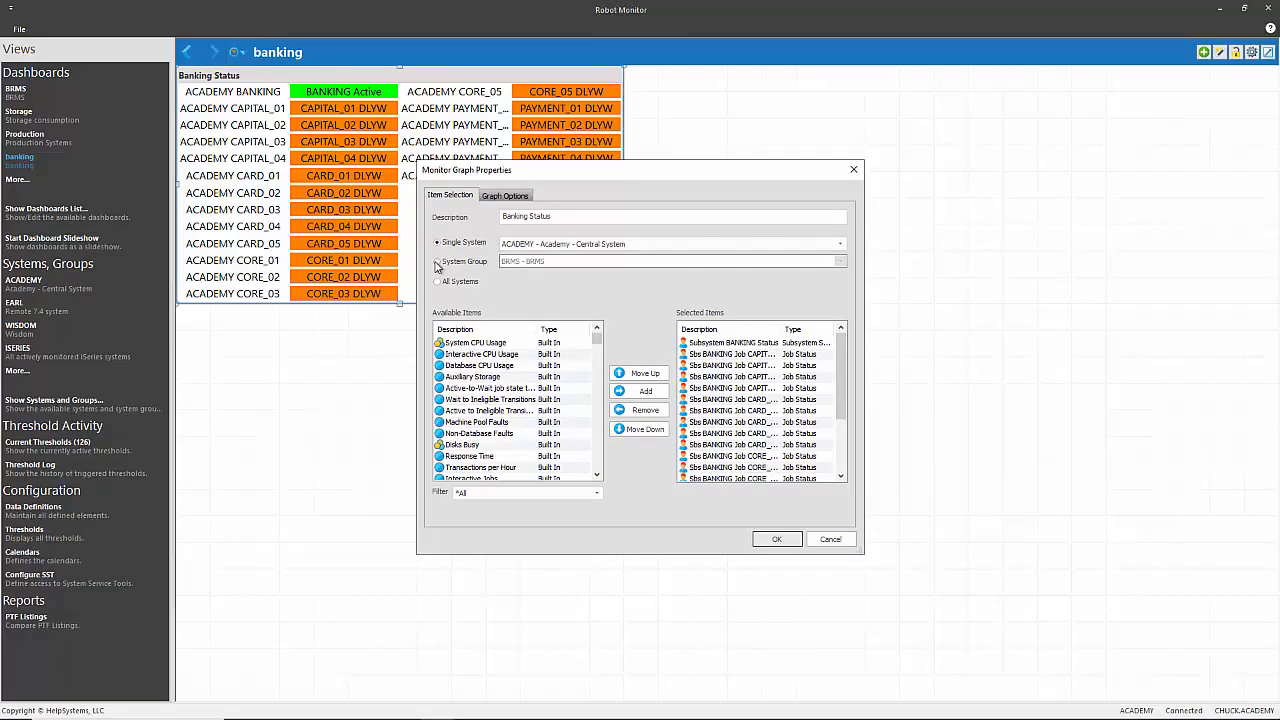
left_click(437, 262)
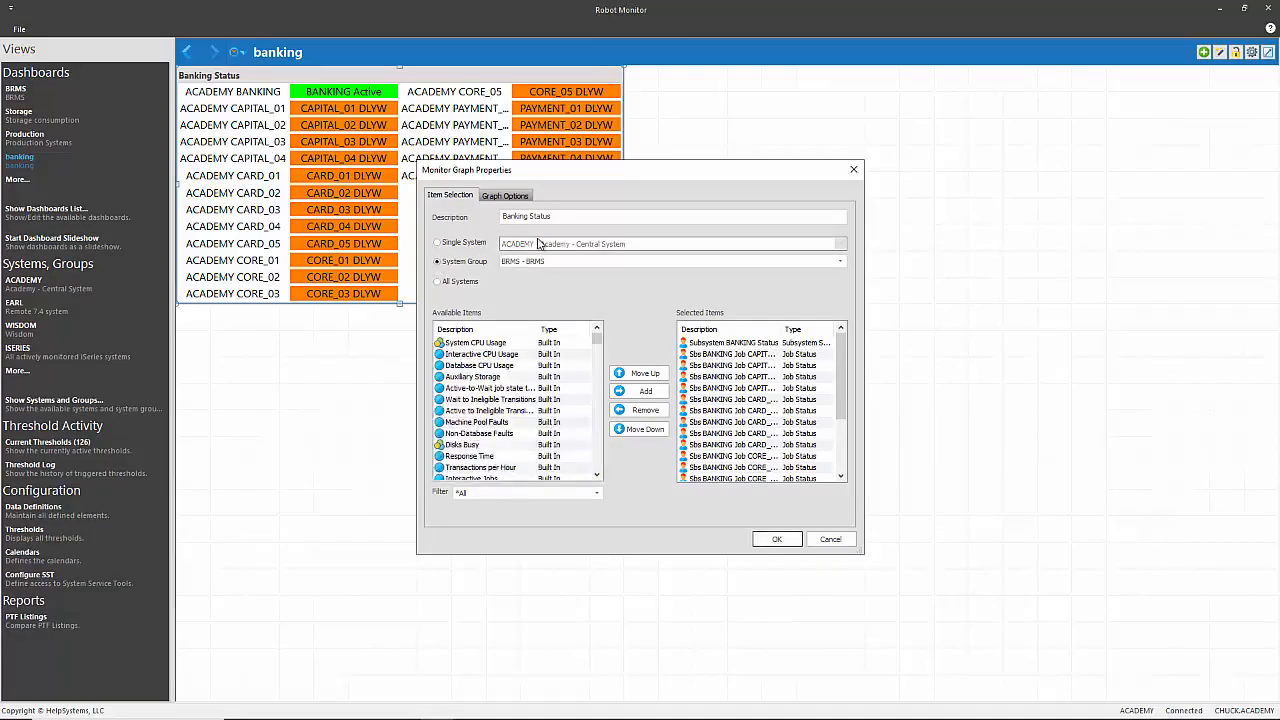
left_click(438, 244)
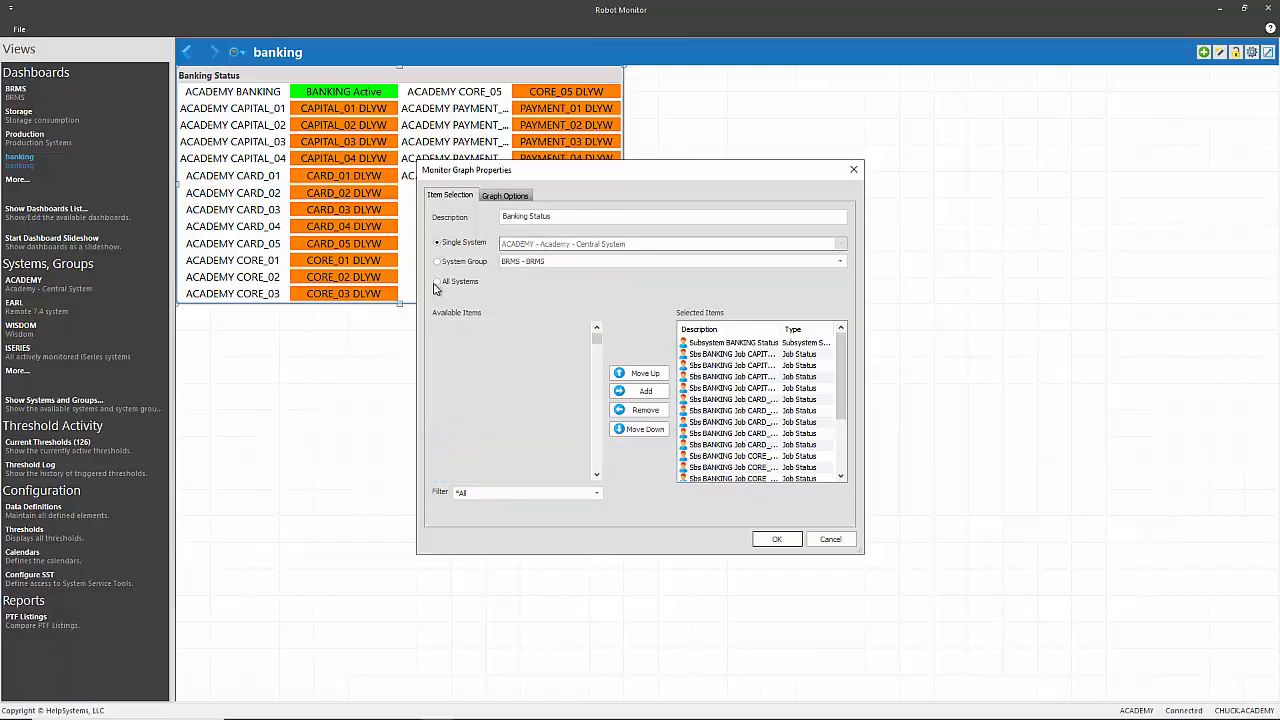
left_click(853, 169)
- Copy the Banking Status graph and paste a duplicate onto the dashboard
right_click(476, 242)
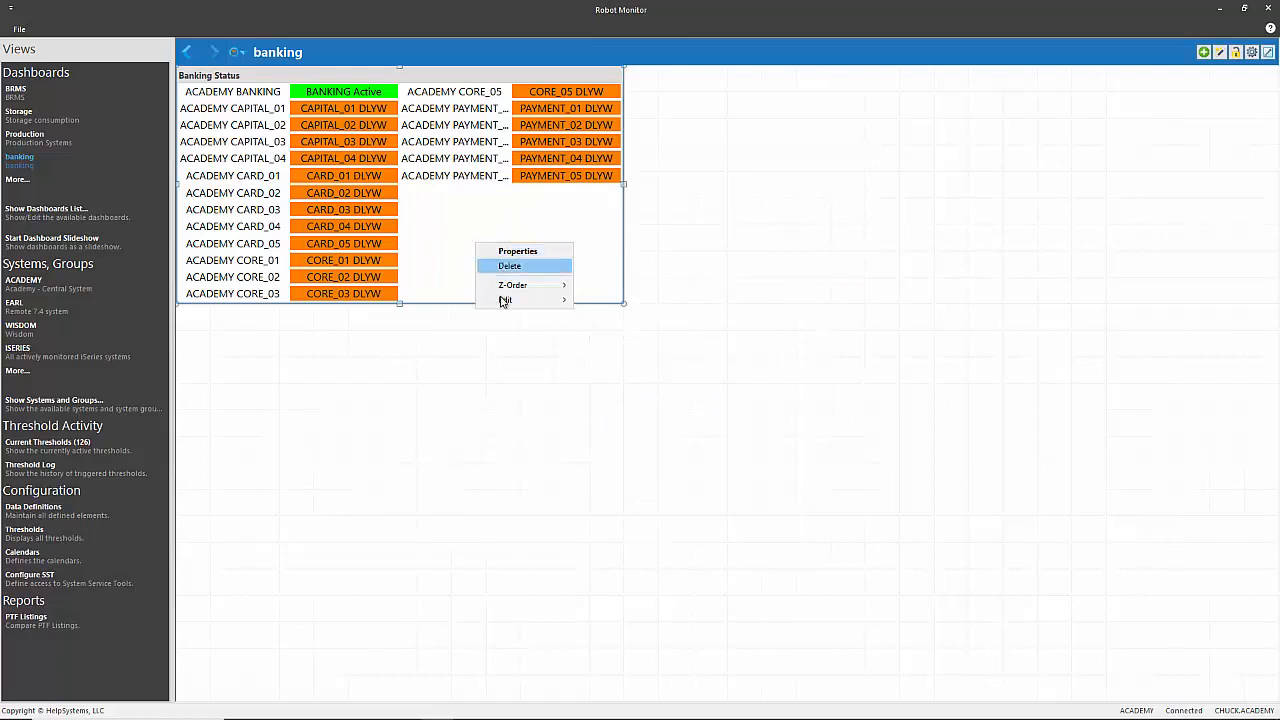
mouse_move(557, 300)
left_click(600, 301)
right_click(358, 361)
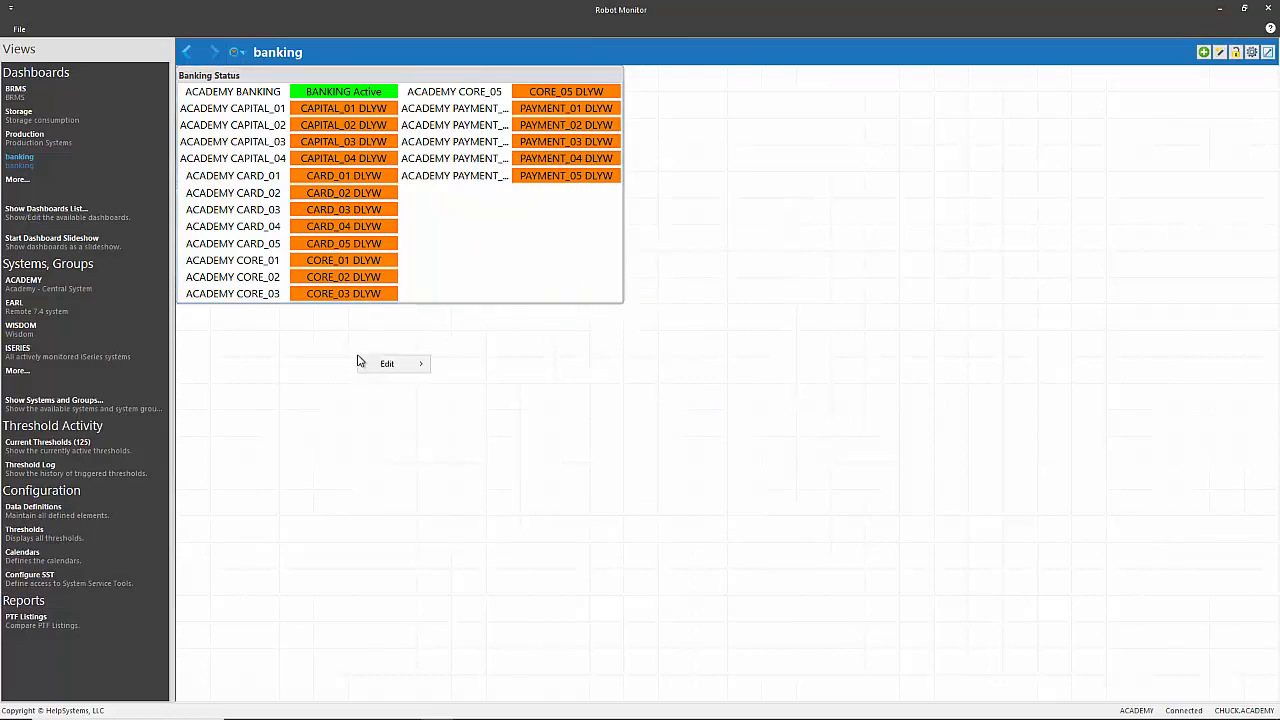
mouse_move(385, 363)
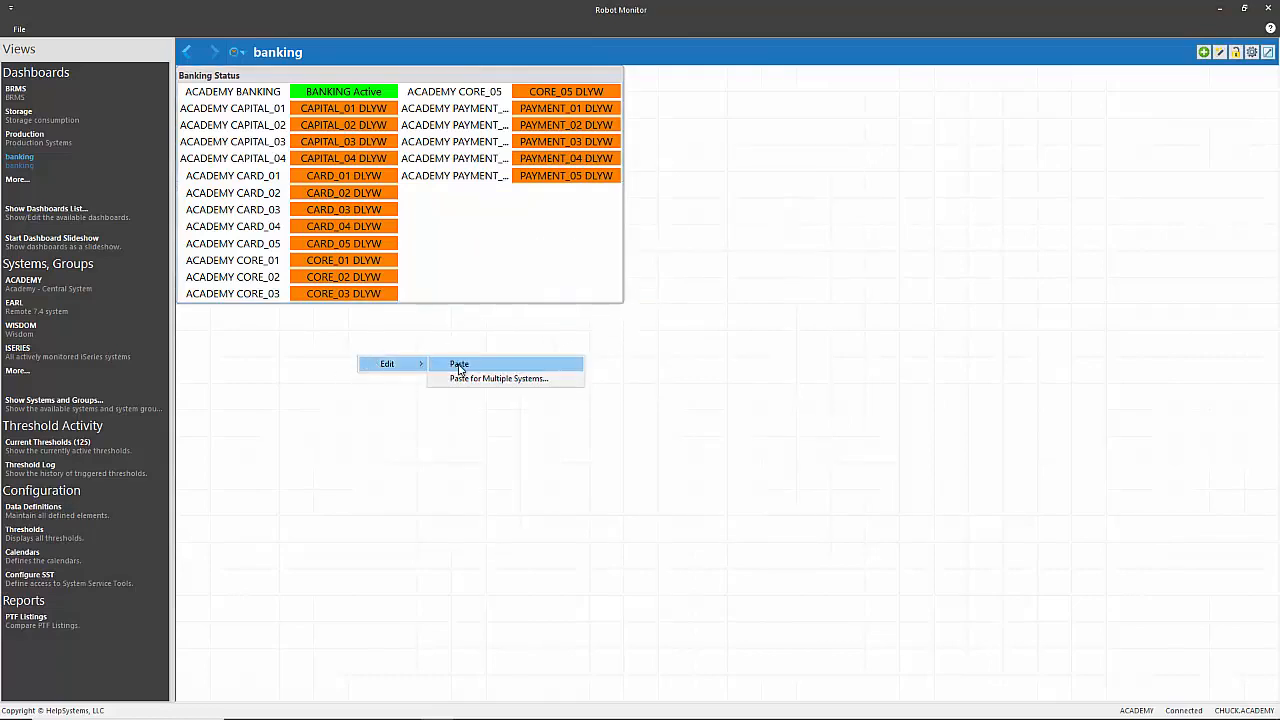
left_click(459, 366)
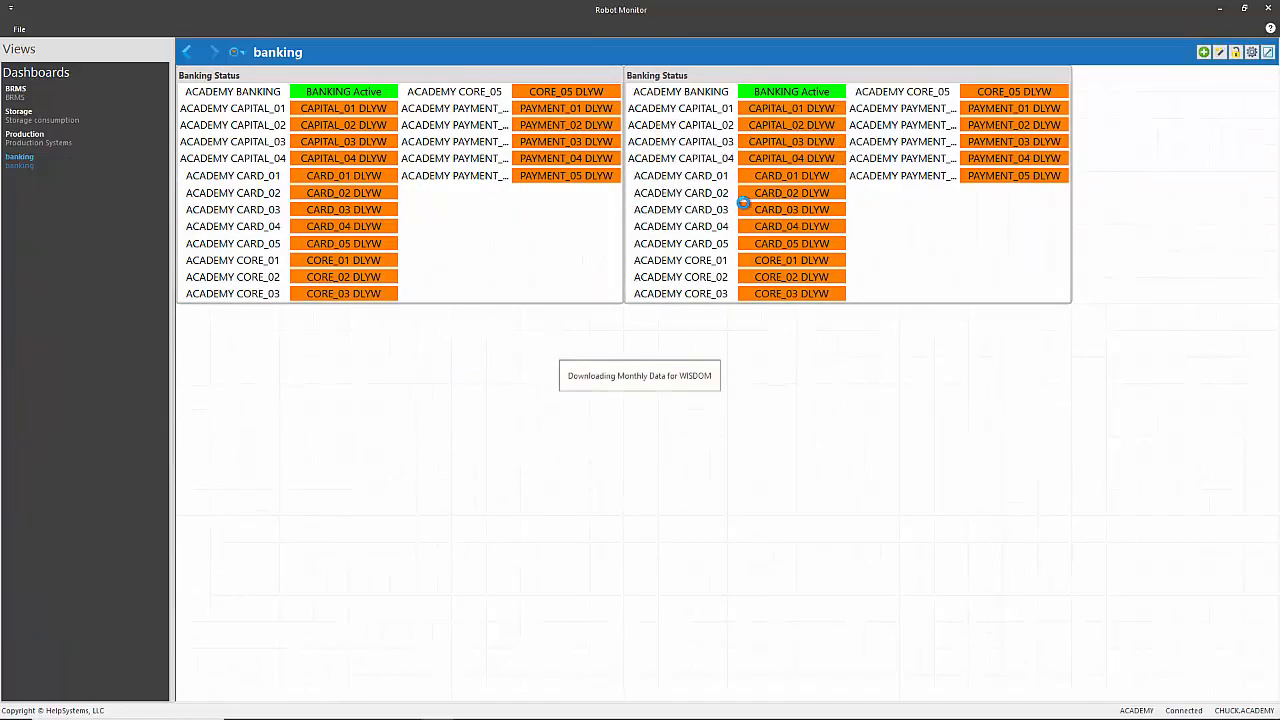
- Set the duplicated Banking Status graph's single system to WISDOM - Wisdom
left_click(743, 202)
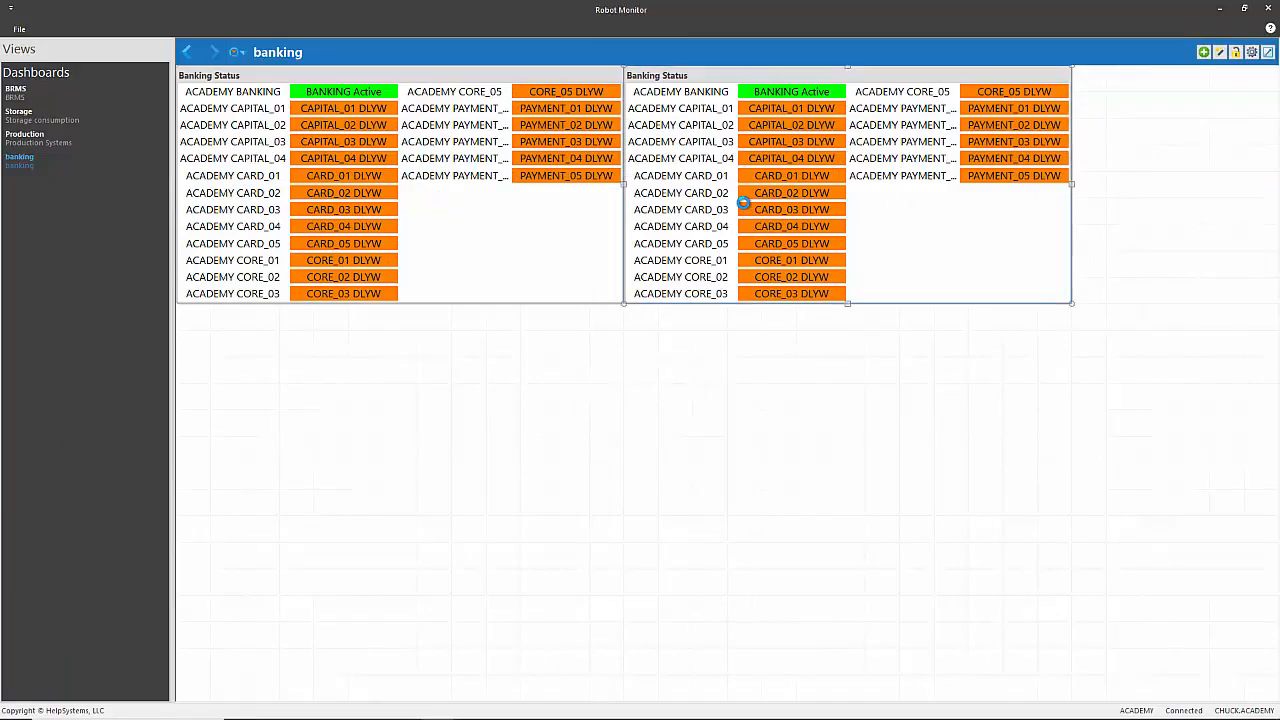
double_click(743, 202)
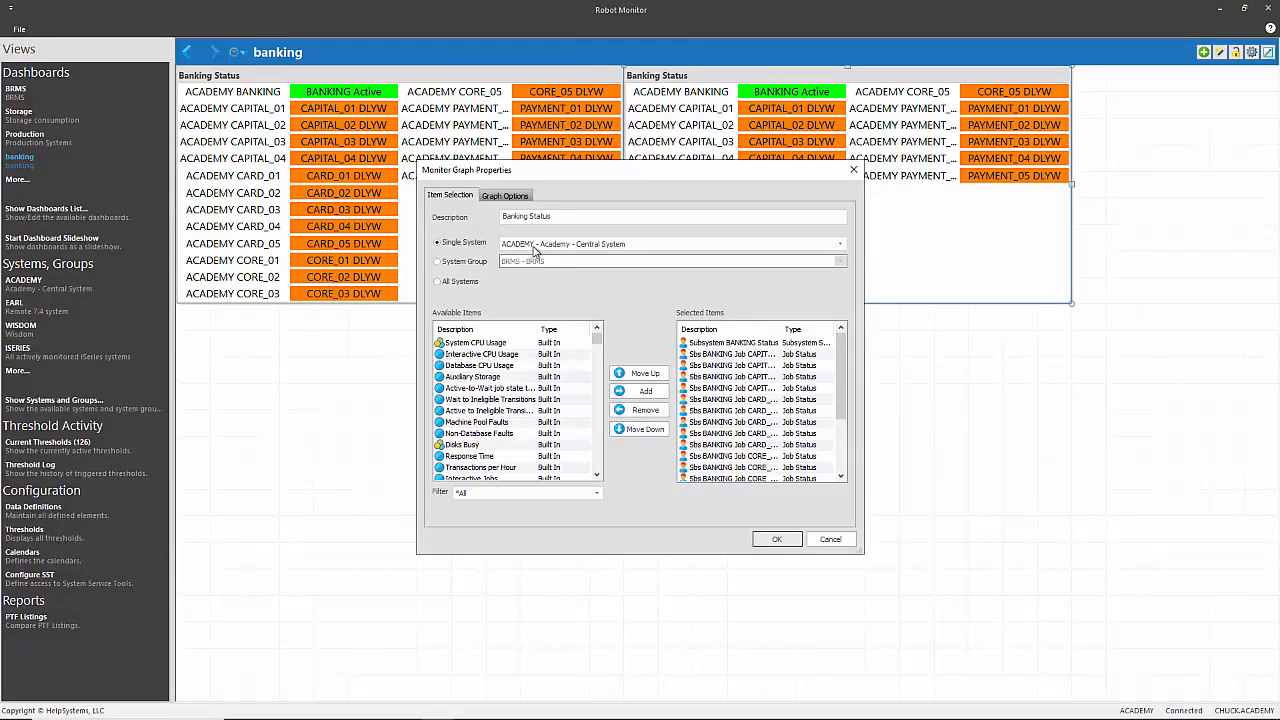
left_click(535, 248)
left_click(532, 362)
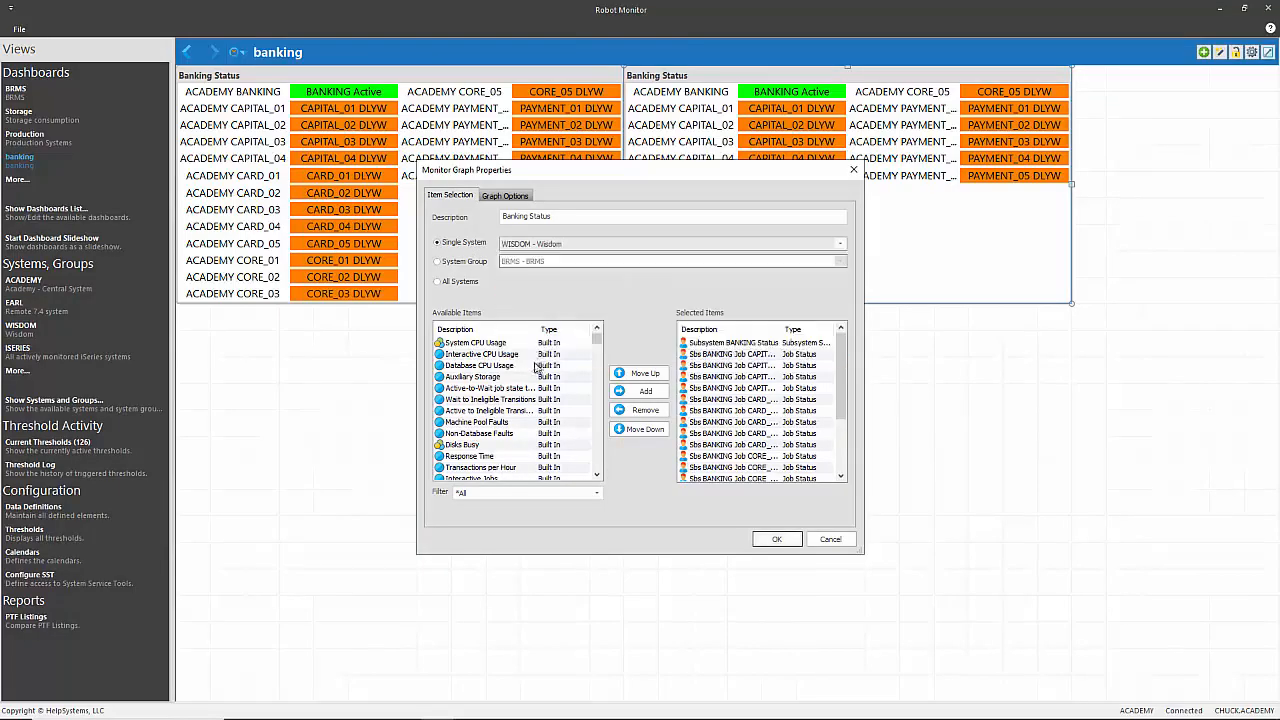
left_click(776, 541)
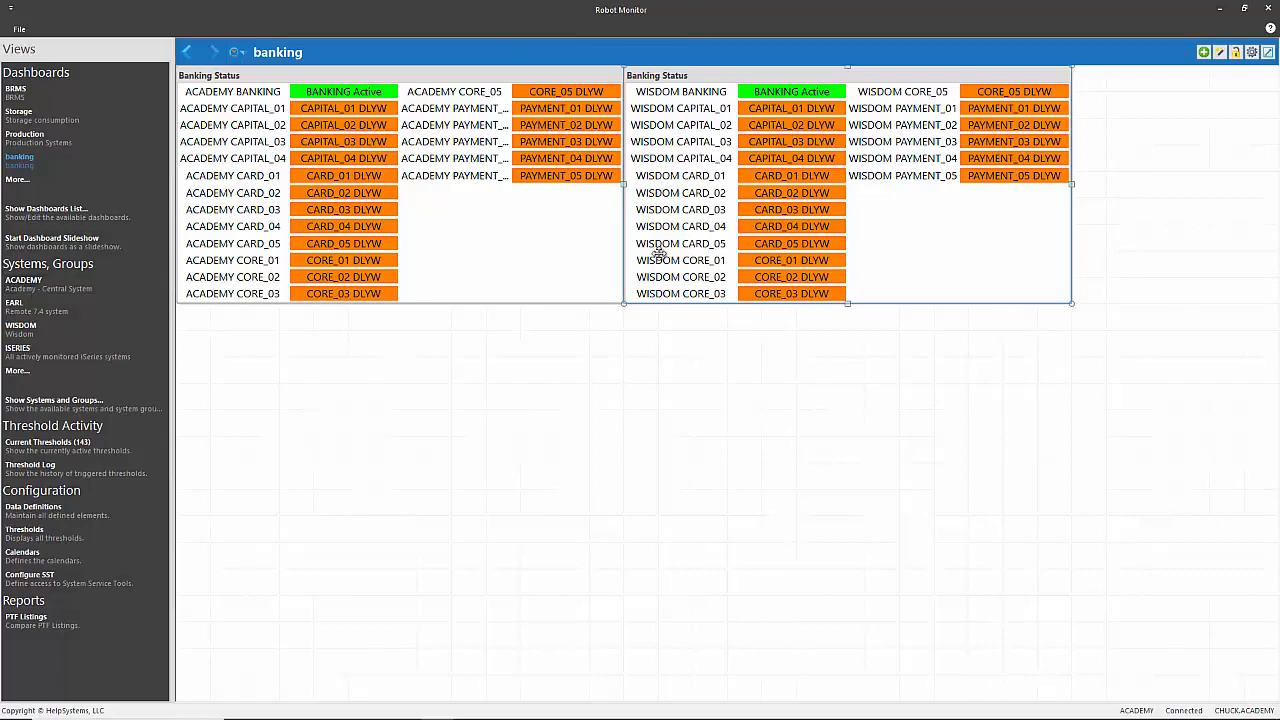
- Show the monitor view for ACADEMY and add the Subsystem BANKING Status item to its lower graph
left_click(35, 294)
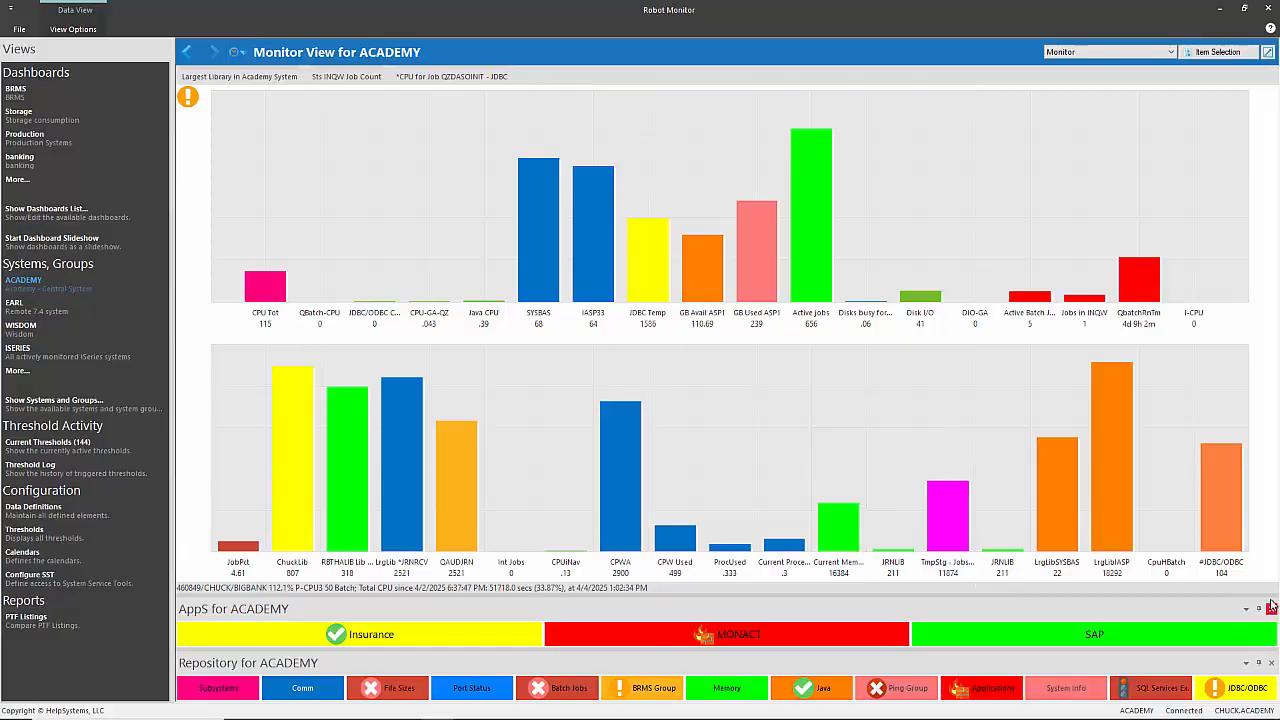
left_click(1217, 52)
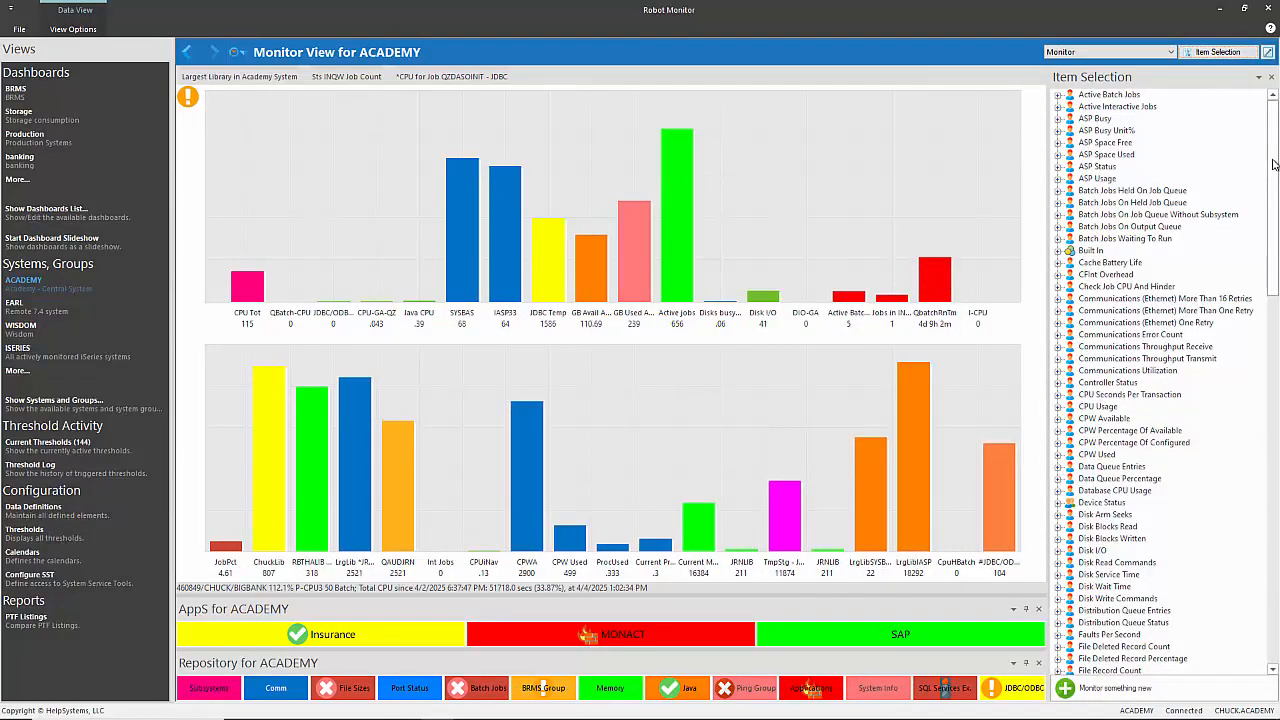
left_click_drag(1274, 164, 1276, 234)
scroll(1160, 380, "down", 5)
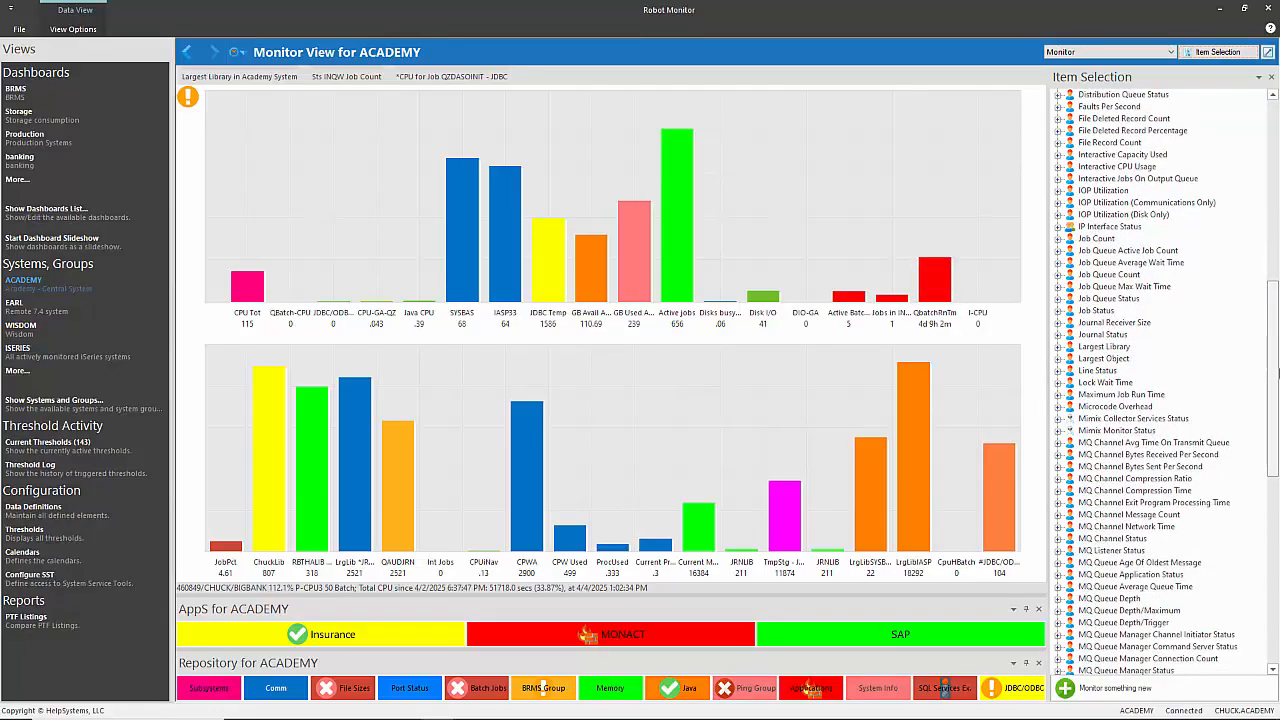
scroll(1152, 574, "down", 15)
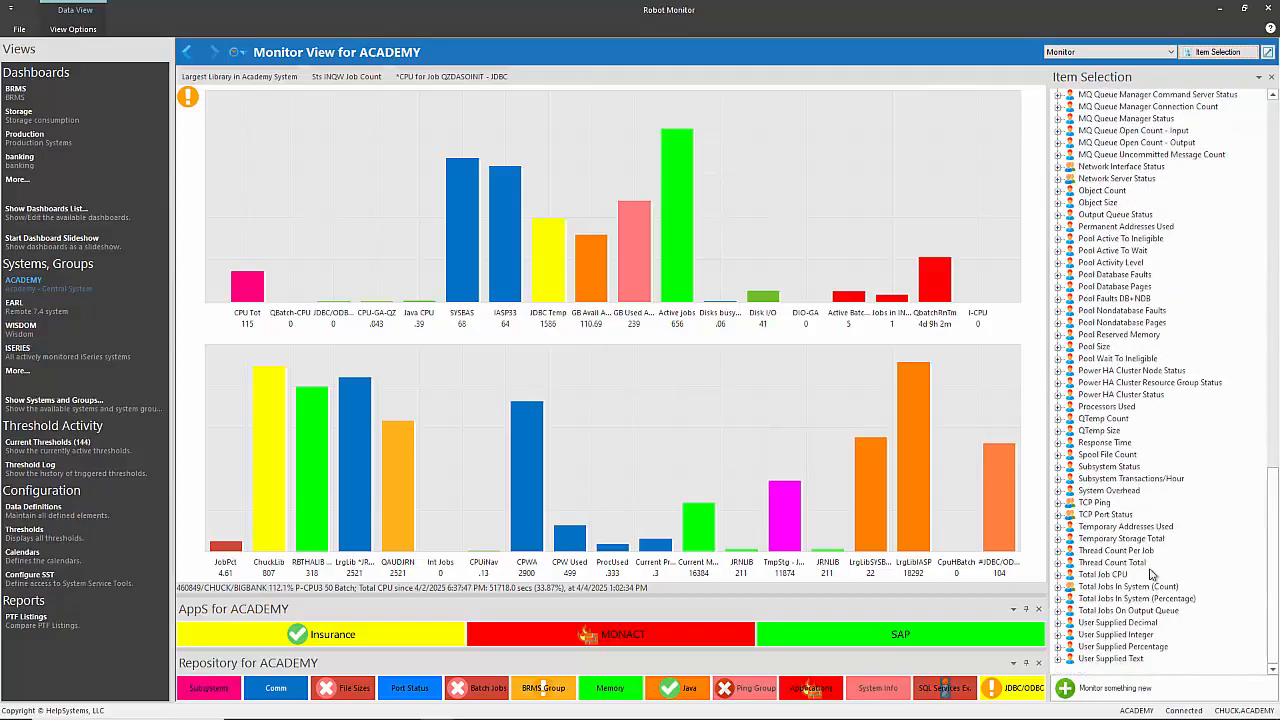
left_click(1058, 468)
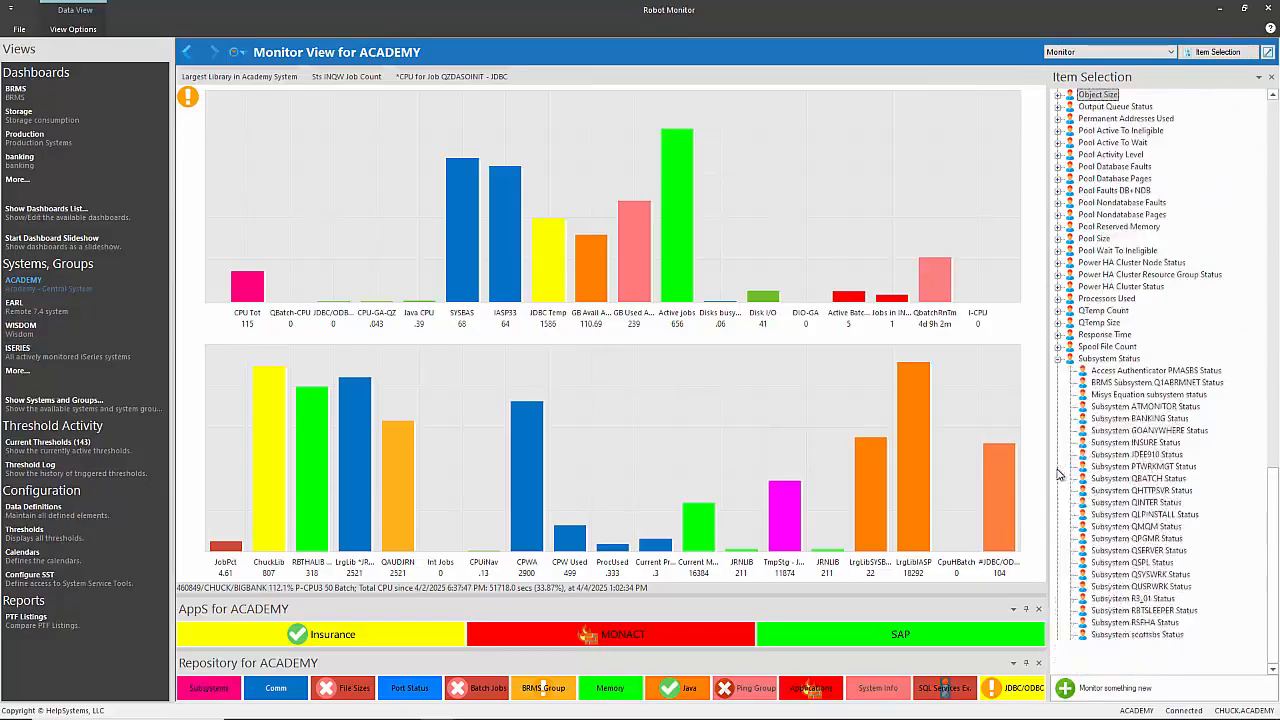
left_click(1159, 421)
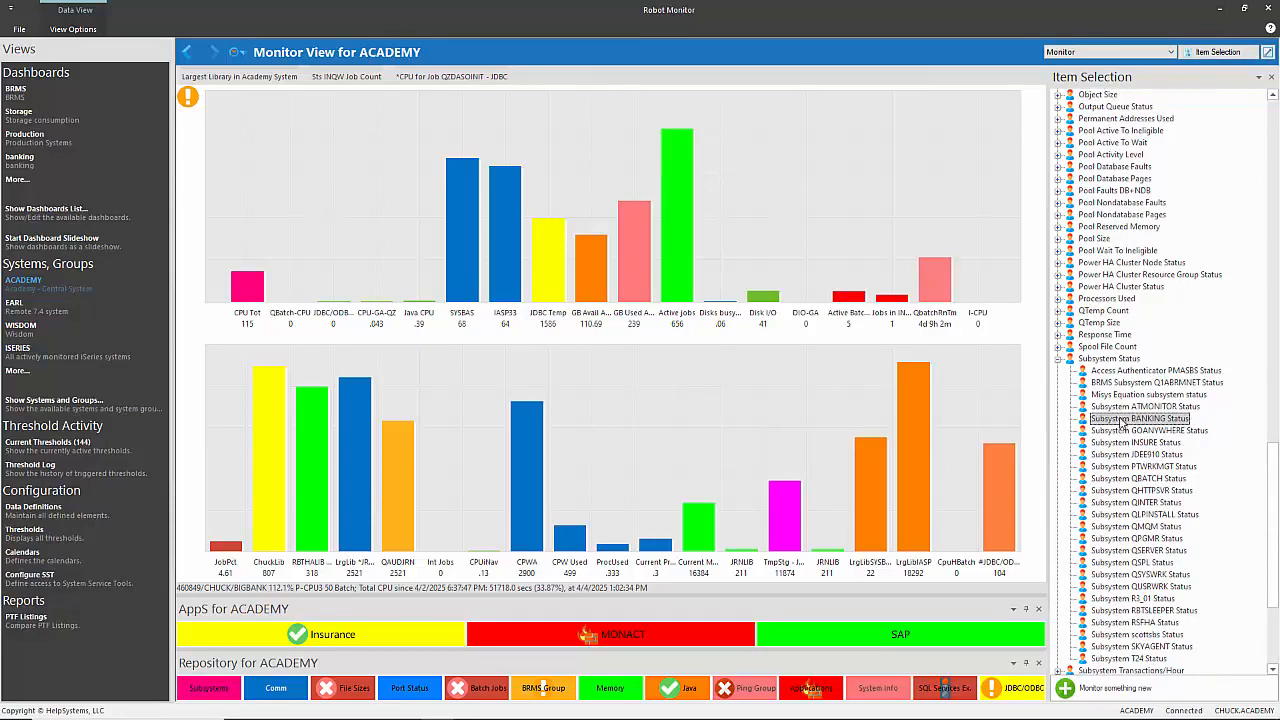
left_click_drag(1110, 424, 1022, 510)
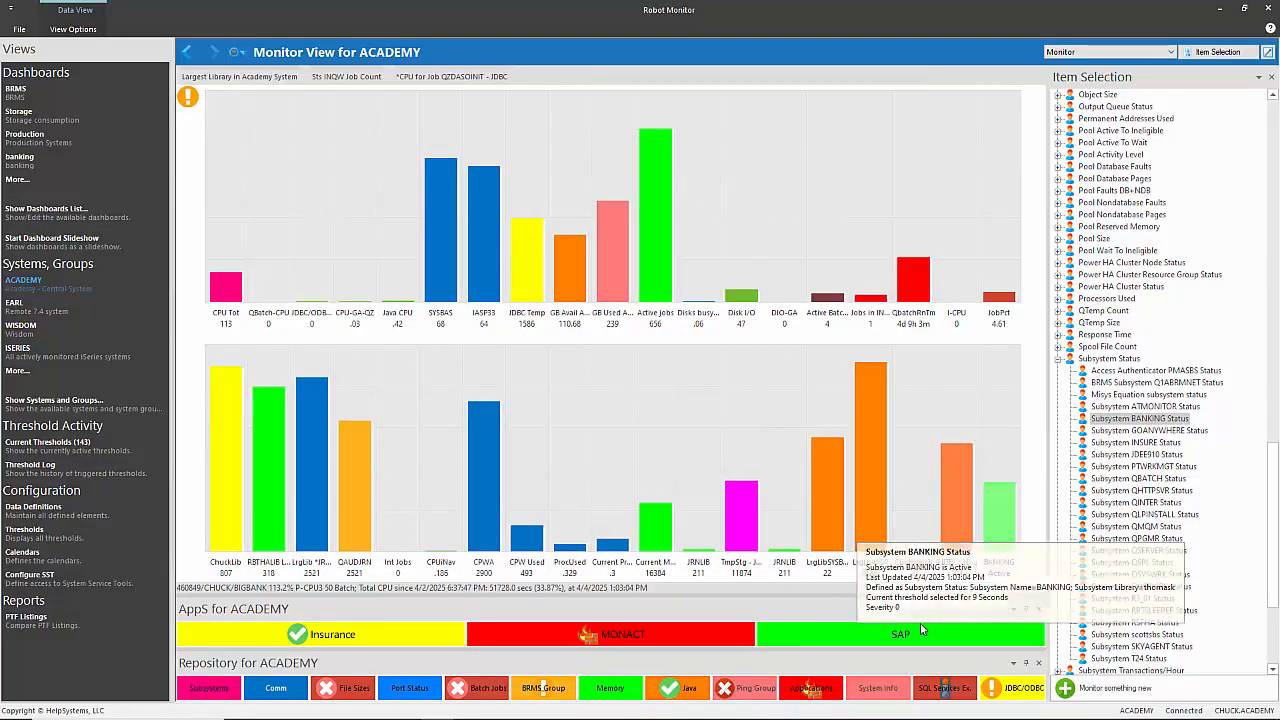
- Examine the Insurance group and its Insure Jobs on ACADEMY, and close both along with the AppS group
left_click(358, 643)
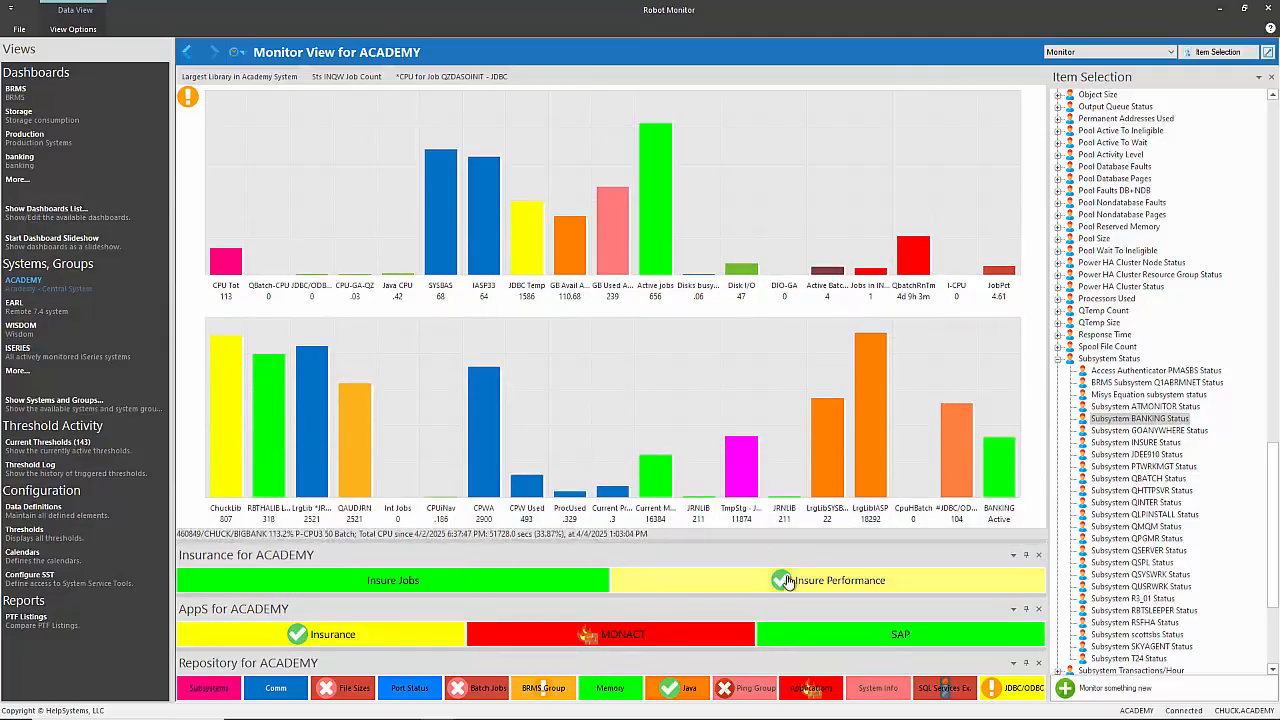
left_click(491, 576)
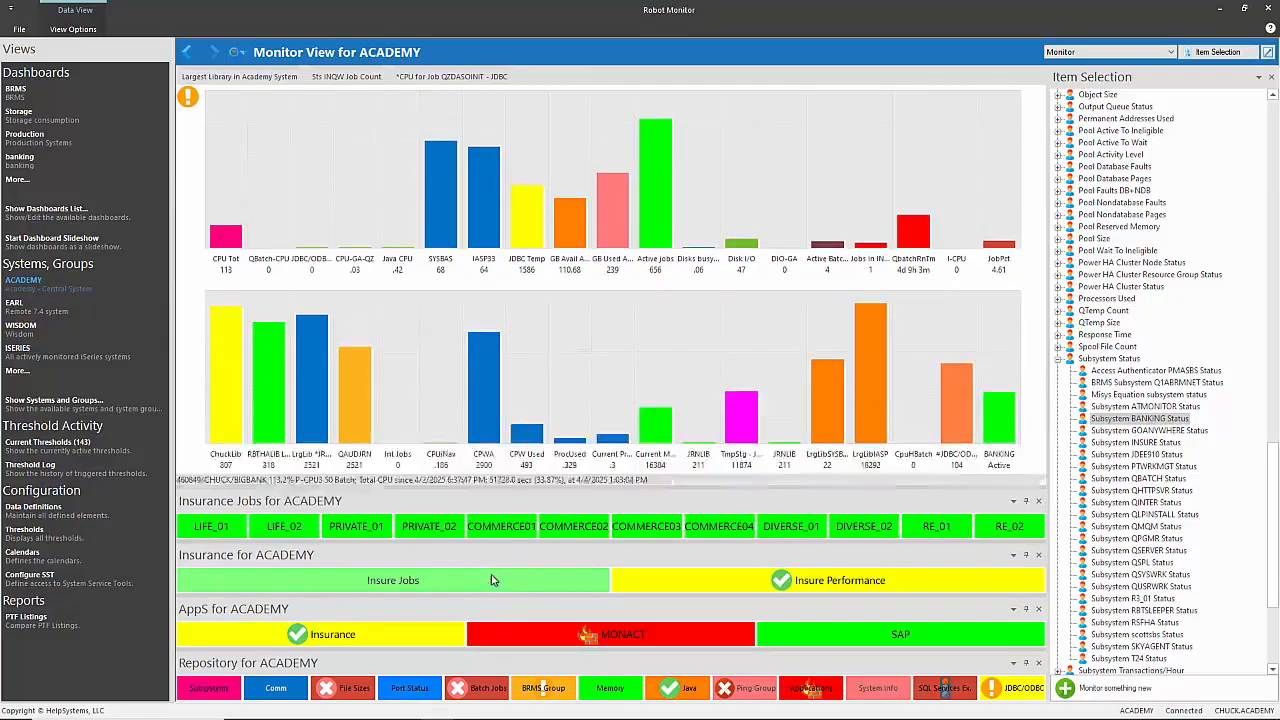
left_click(1039, 501)
left_click(1039, 555)
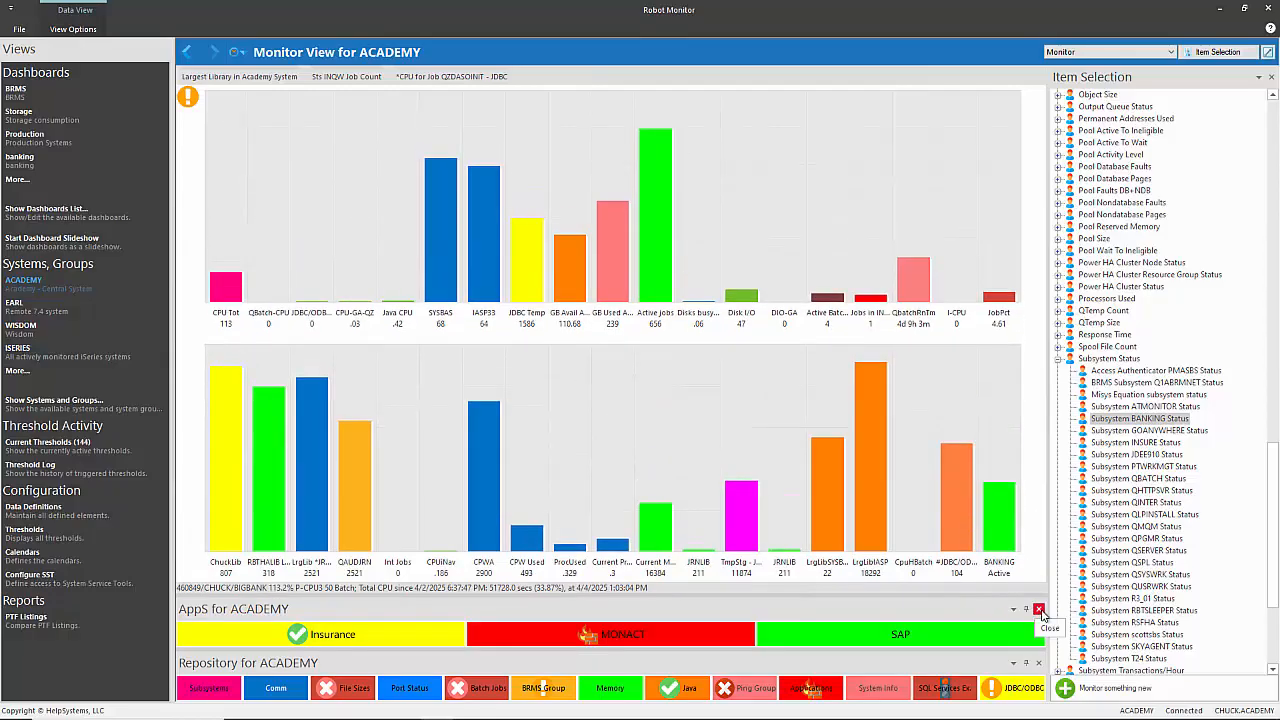
left_click(1039, 609)
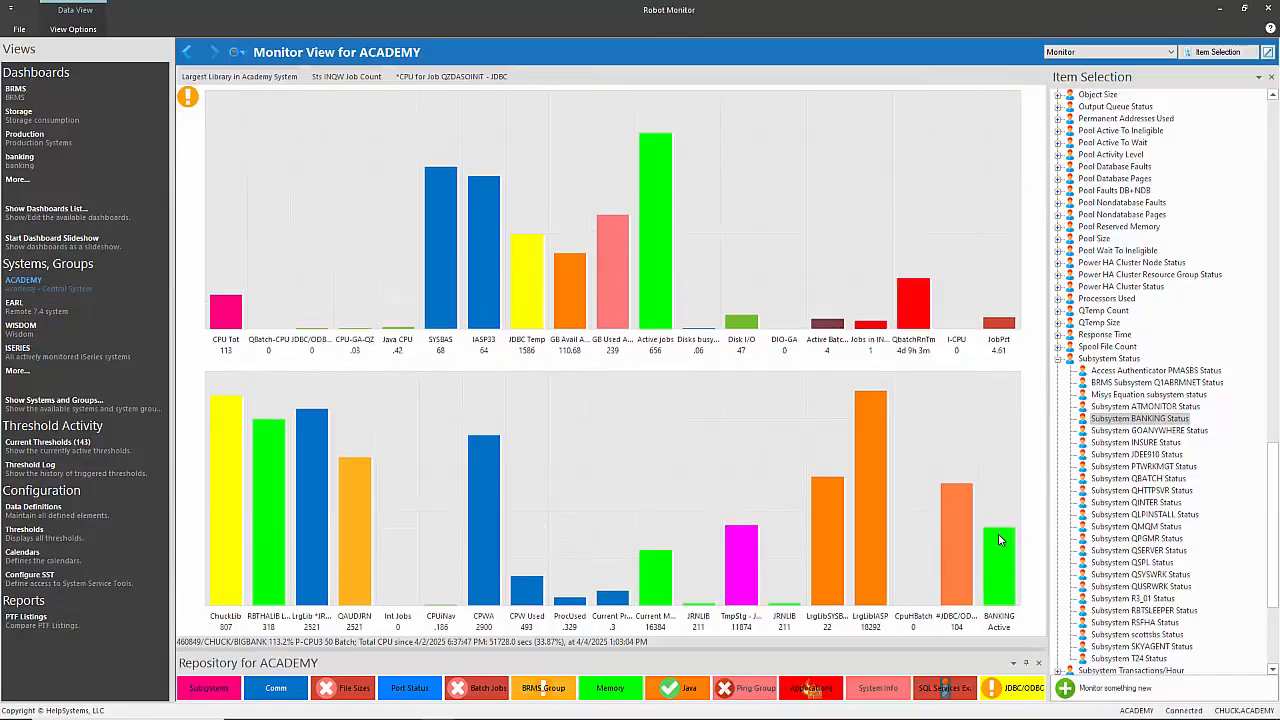
- Start a new data definition from the ACADEMY view's item selection
mouse_move(1000, 556)
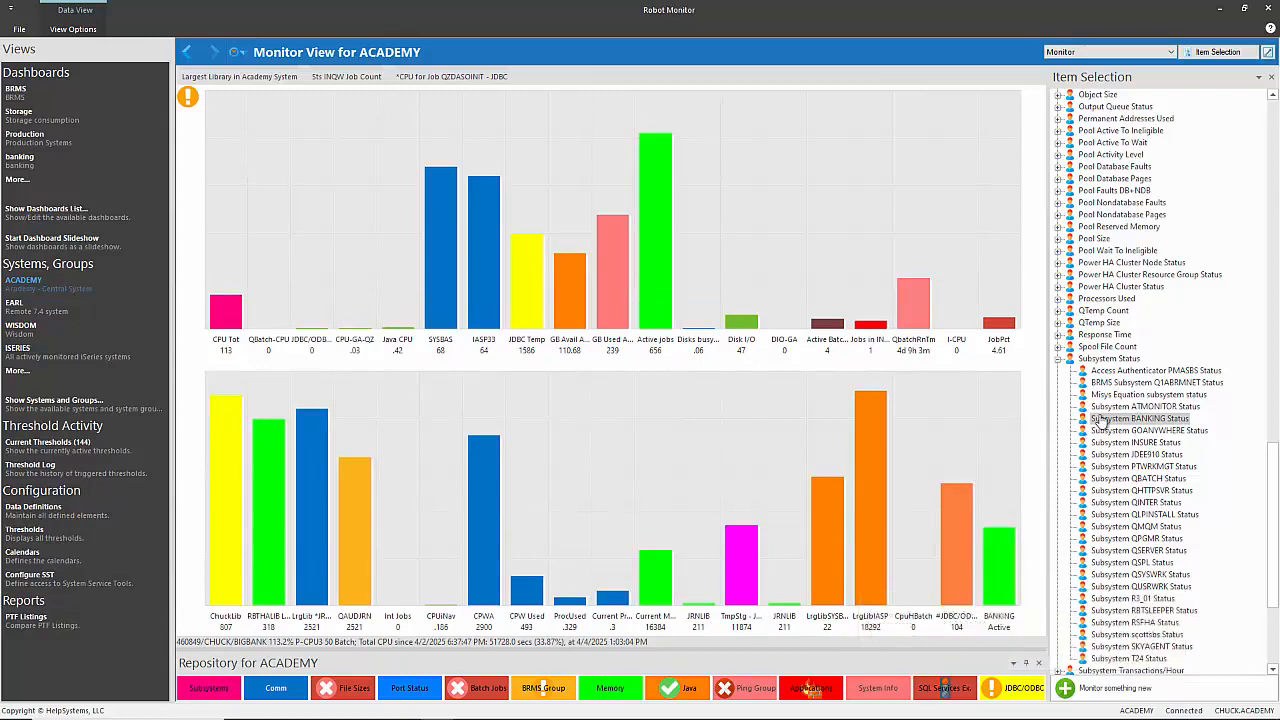
left_click(1117, 690)
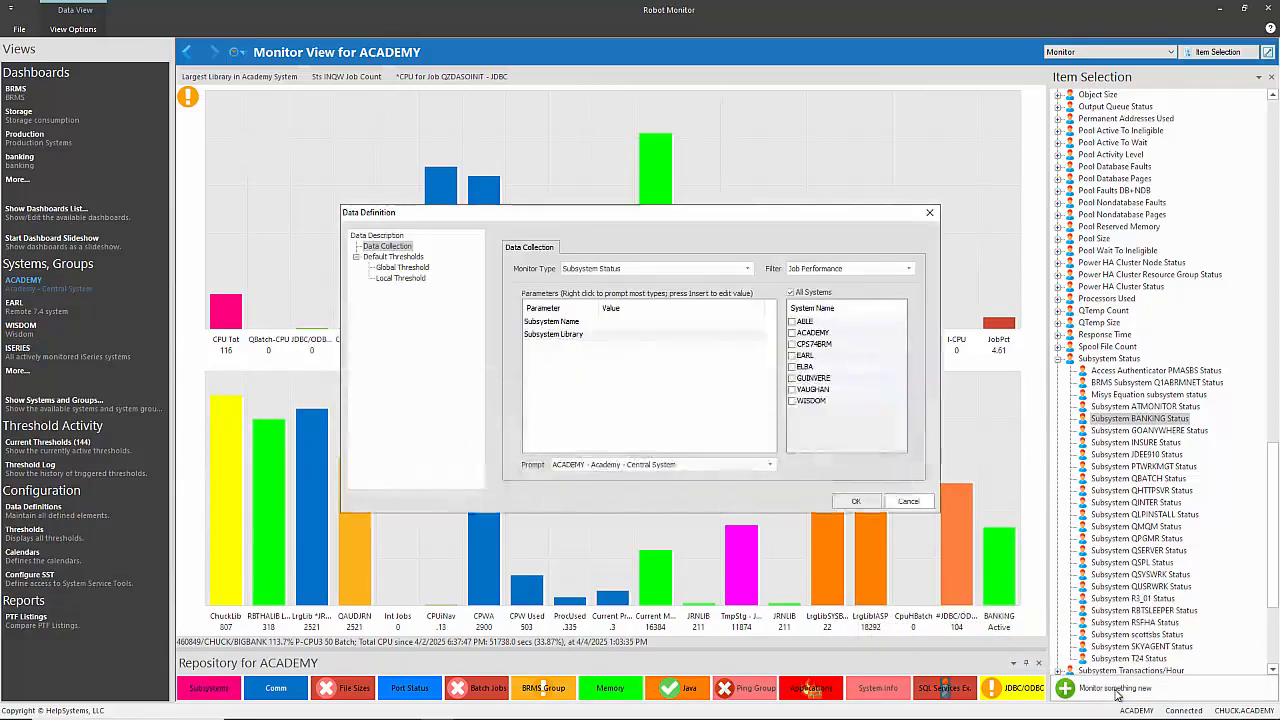